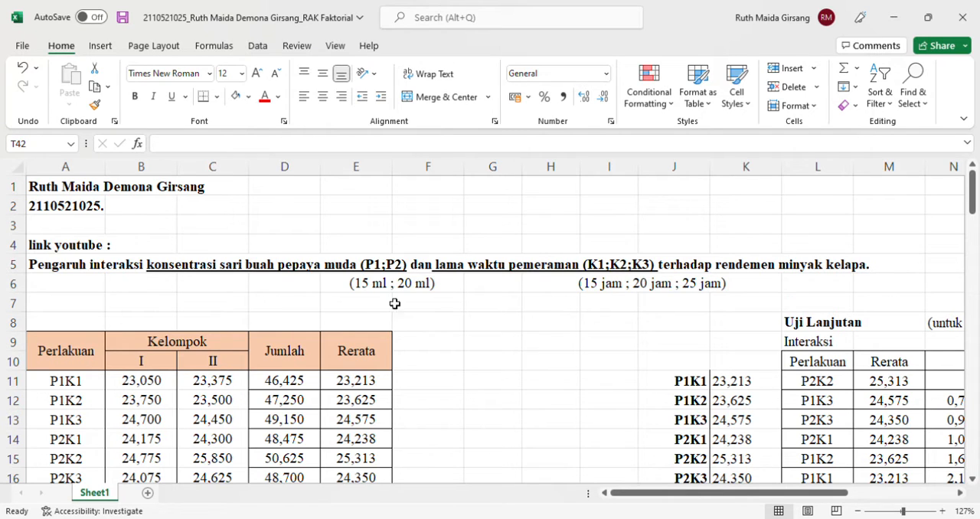
Total the Kelompok I values of the treatment table in cell B17 with =SUM(B11:B16)
{"action": "scroll", "coordinate": [360, 305], "scroll_direction": "down", "scroll_amount": 2}
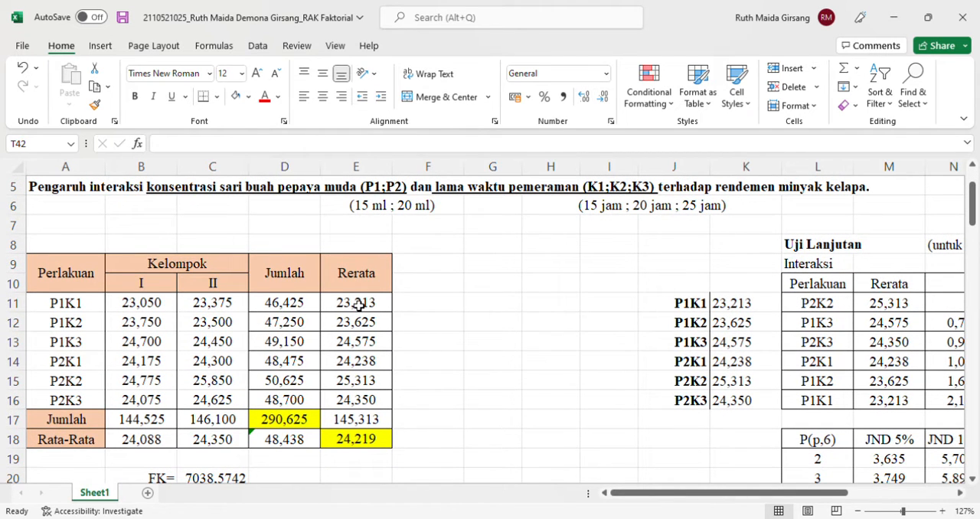
{"action": "left_click", "coordinate": [156, 258]}
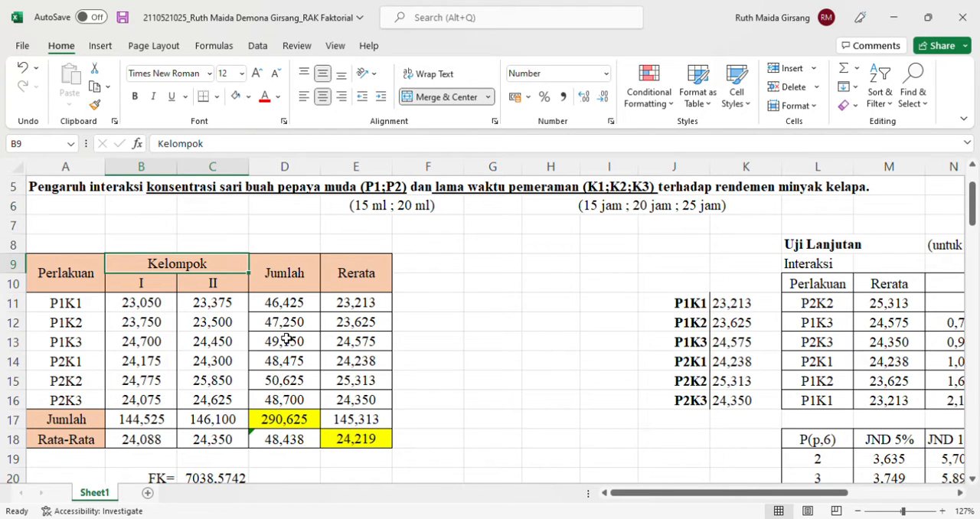
{"action": "scroll", "coordinate": [284, 339], "scroll_direction": "down", "scroll_amount": 1}
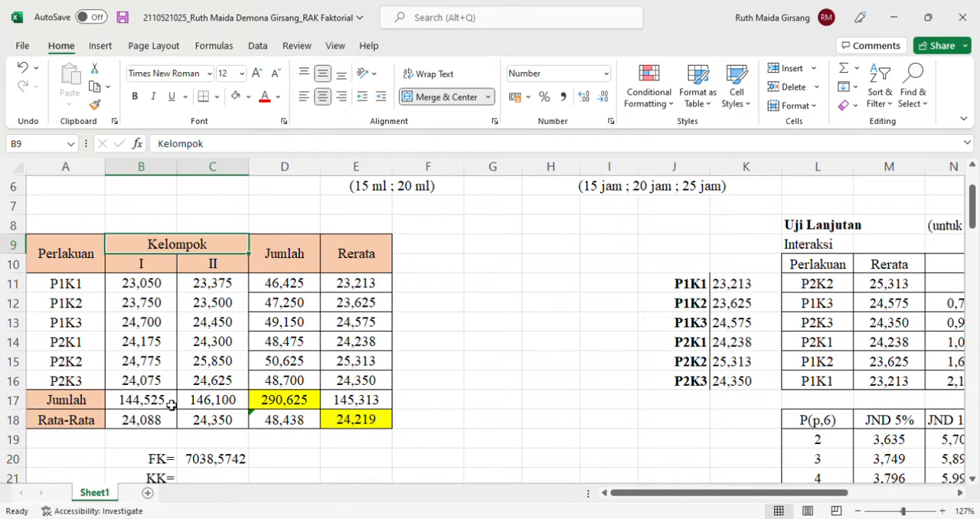
{"action": "left_click", "coordinate": [172, 406]}
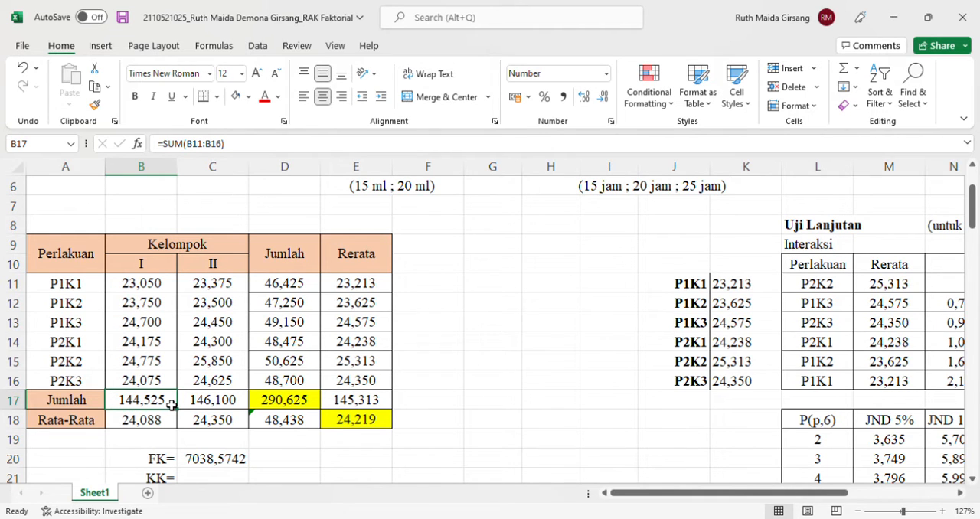
{"action": "type", "text": "=SUM("}
{"action": "left_click_drag", "start_coordinate": [147, 292], "coordinate": [166, 381]}
{"action": "type", "text": ")"}
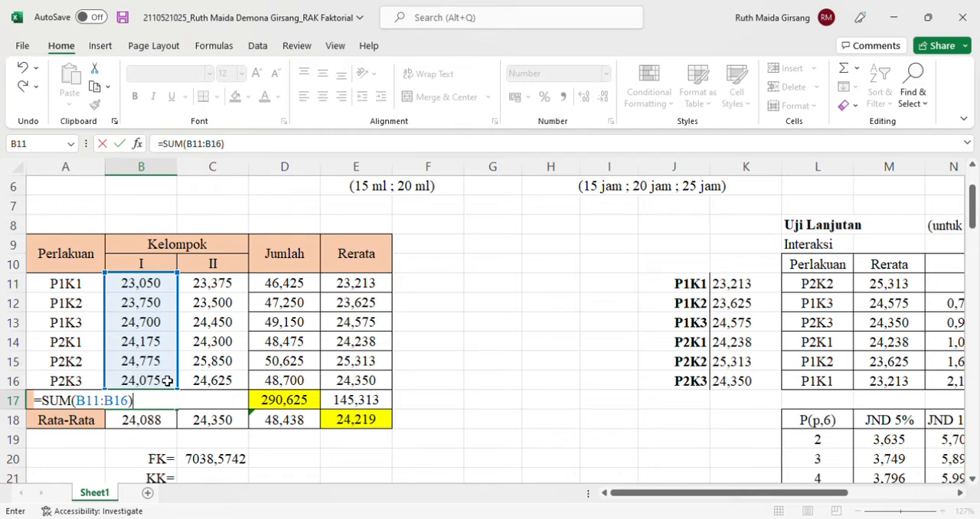
{"action": "key", "text": "Return"}
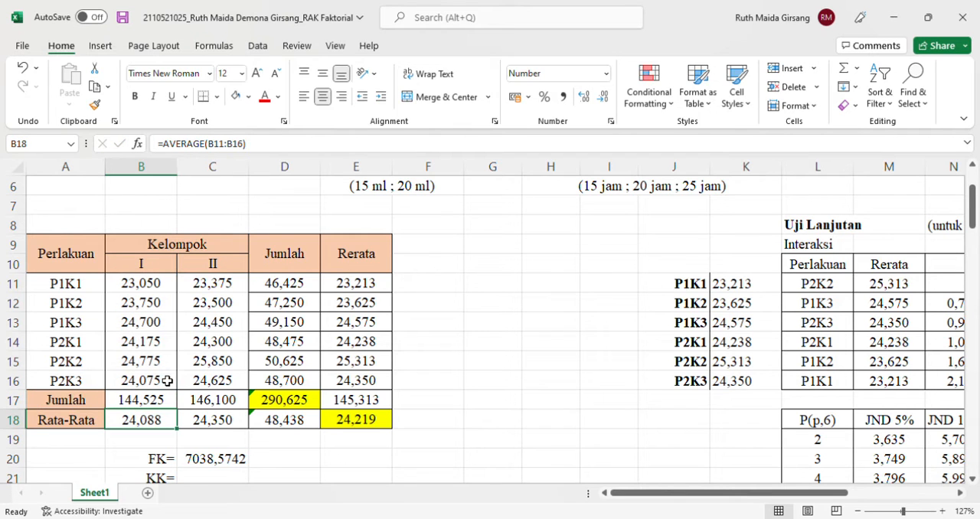
Inspect the Kelompok II sum formula in C17 and the Rata-Rata formulas in B18 and C18, keeping them as they are
{"action": "double_click", "coordinate": [218, 403]}
{"action": "key", "text": "Return"}
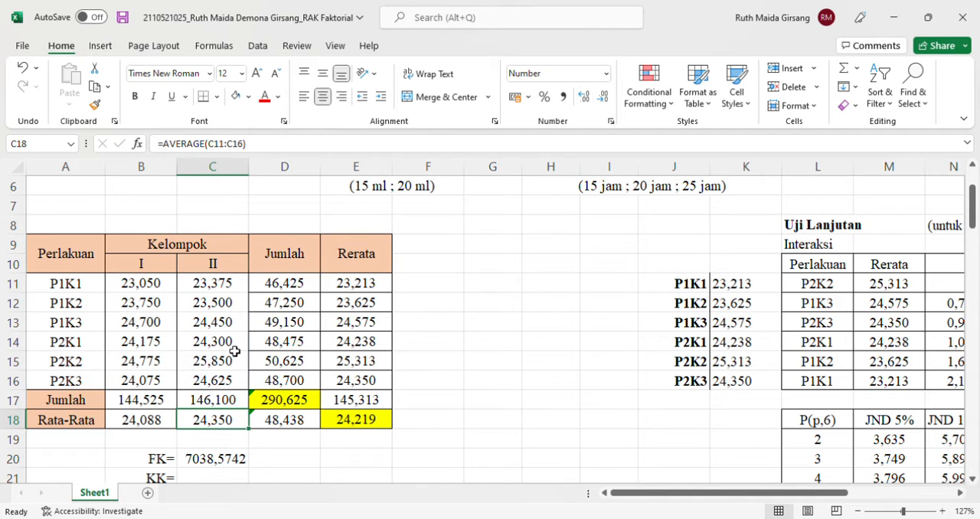
{"action": "double_click", "coordinate": [142, 421]}
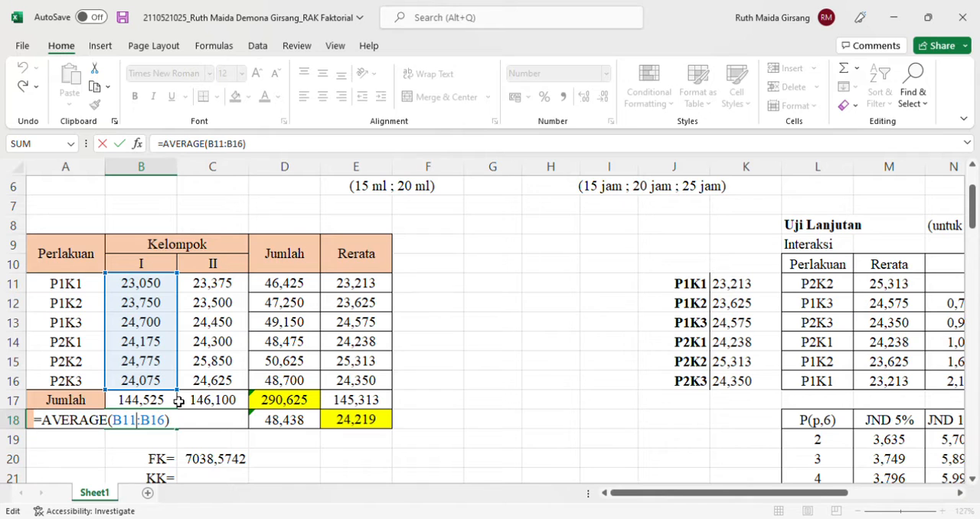
{"action": "key", "text": "Return"}
{"action": "left_click", "coordinate": [214, 426]}
{"action": "left_click", "coordinate": [212, 438]}
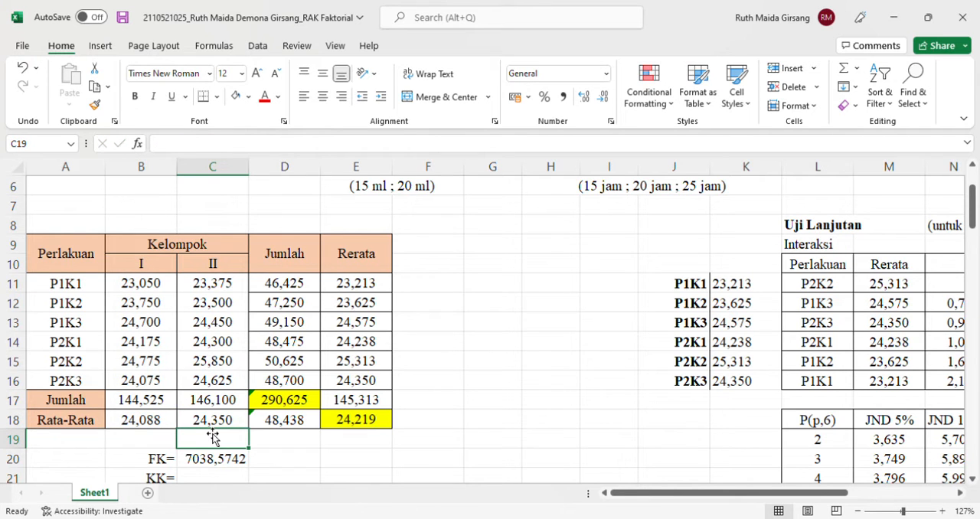
{"action": "double_click", "coordinate": [213, 430]}
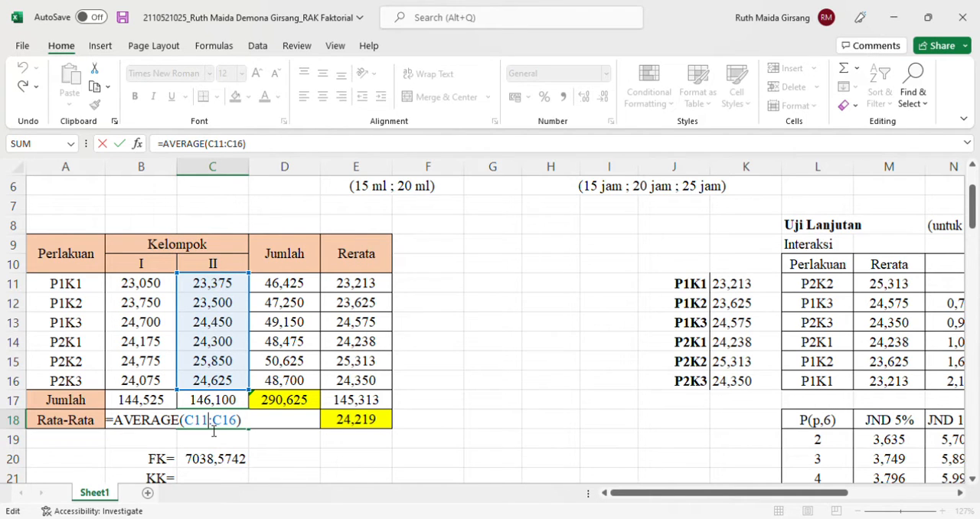
{"action": "key", "text": "Return"}
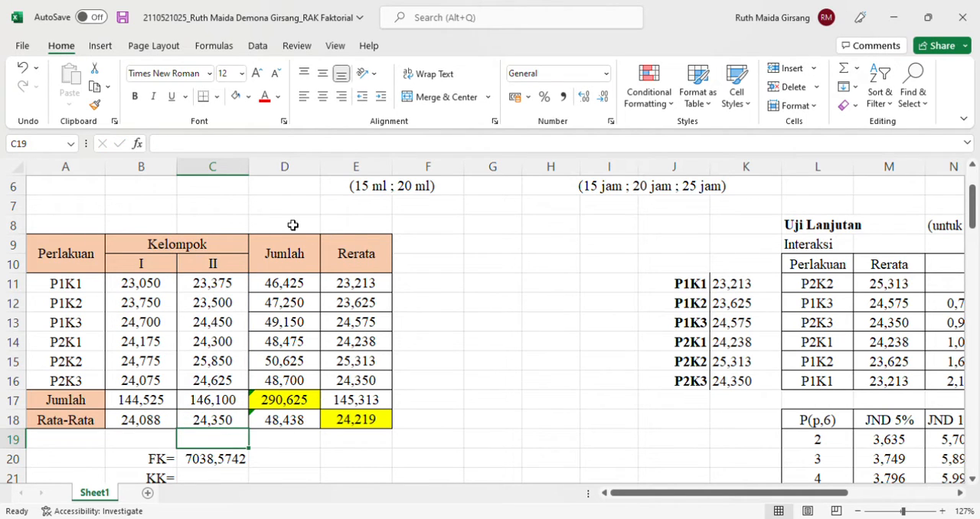
Calculate the Jumlah for treatment P1K1 in cell D11 with =SUM(B11:C11)
{"action": "left_click", "coordinate": [291, 298]}
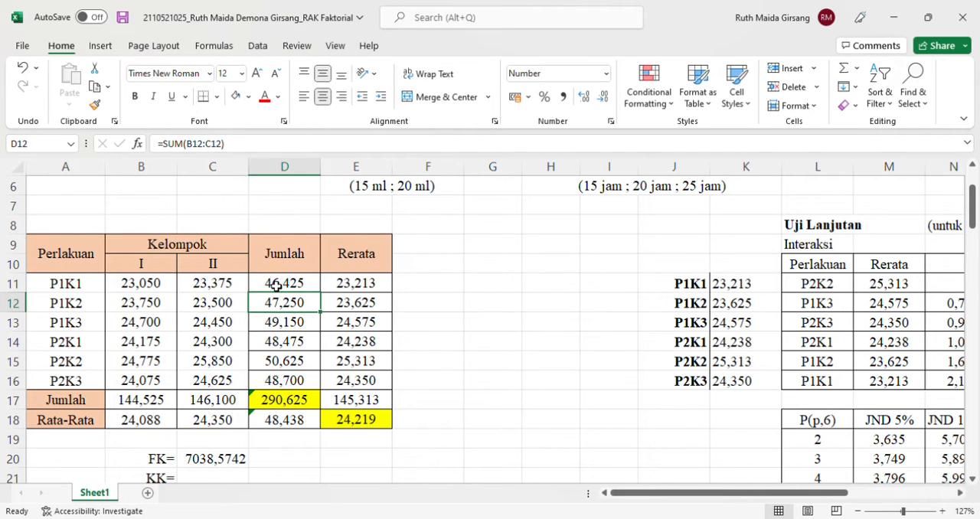
{"action": "left_click", "coordinate": [277, 285]}
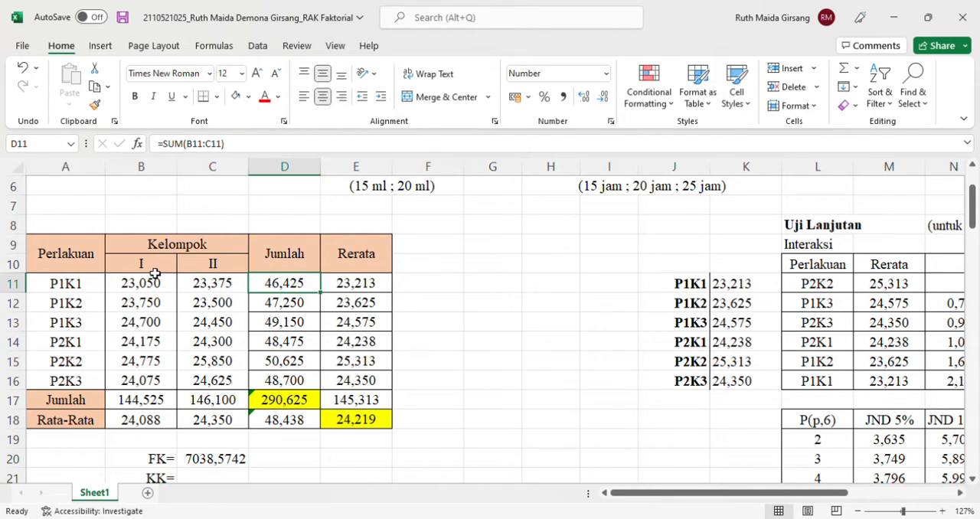
{"action": "double_click", "coordinate": [306, 287]}
{"action": "key", "text": "Escape"}
{"action": "type", "text": "="}
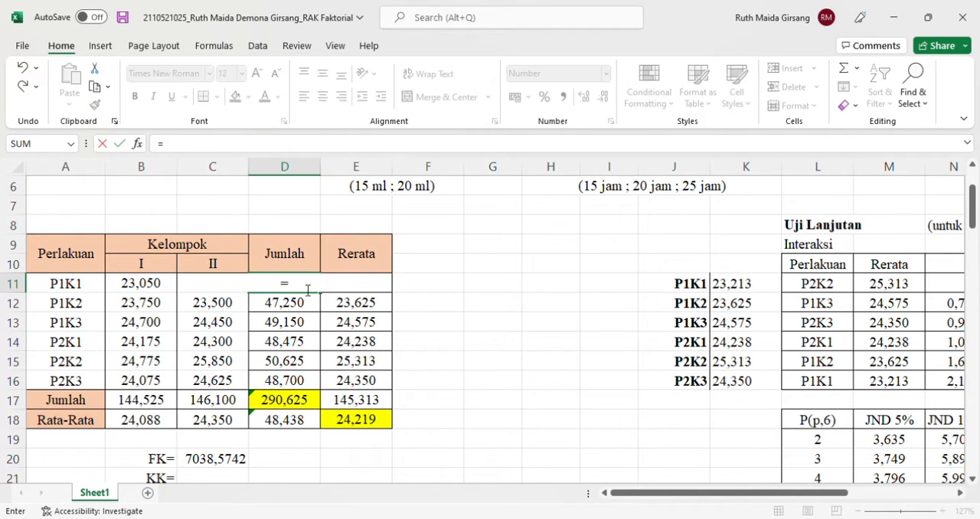
{"action": "type", "text": "SUM("}
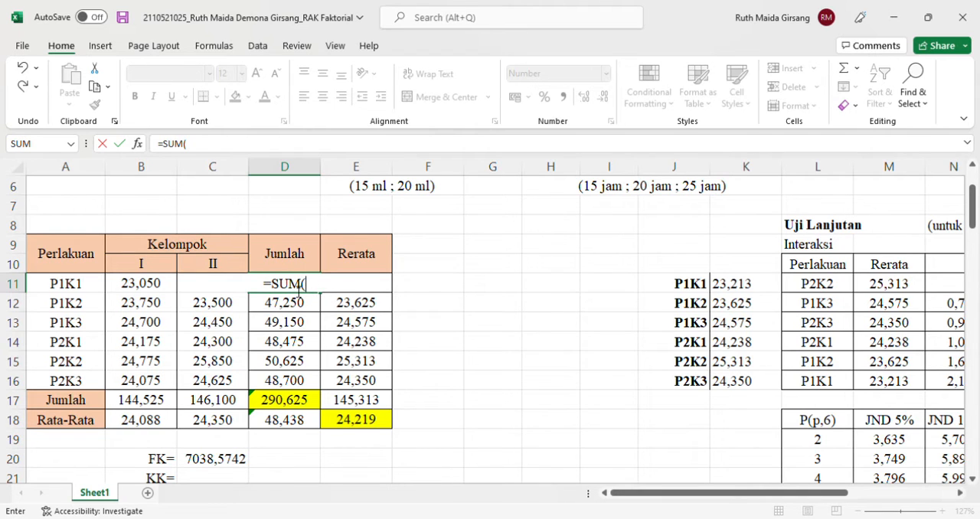
{"action": "left_click_drag", "start_coordinate": [155, 286], "coordinate": [218, 284]}
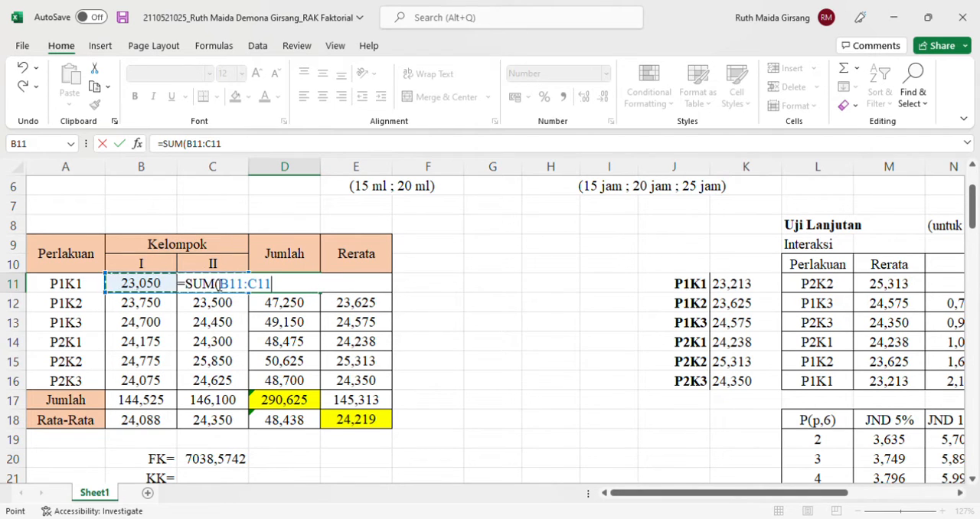
{"action": "type", "text": ")"}
{"action": "key", "text": "Return"}
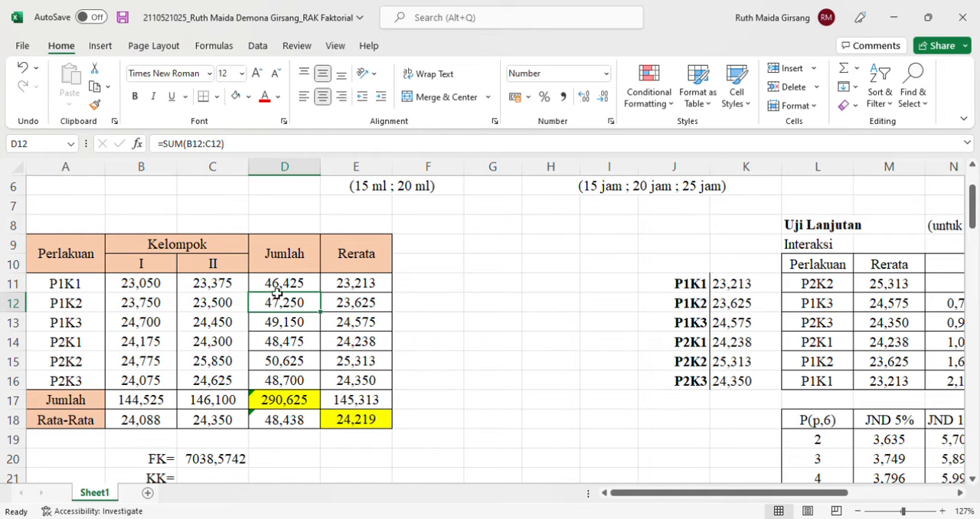
Fill the P1K1 Jumlah formula from D11 down through D16 for the remaining treatments
{"action": "left_click", "coordinate": [316, 286]}
{"action": "left_click_drag", "start_coordinate": [324, 300], "coordinate": [324, 383]}
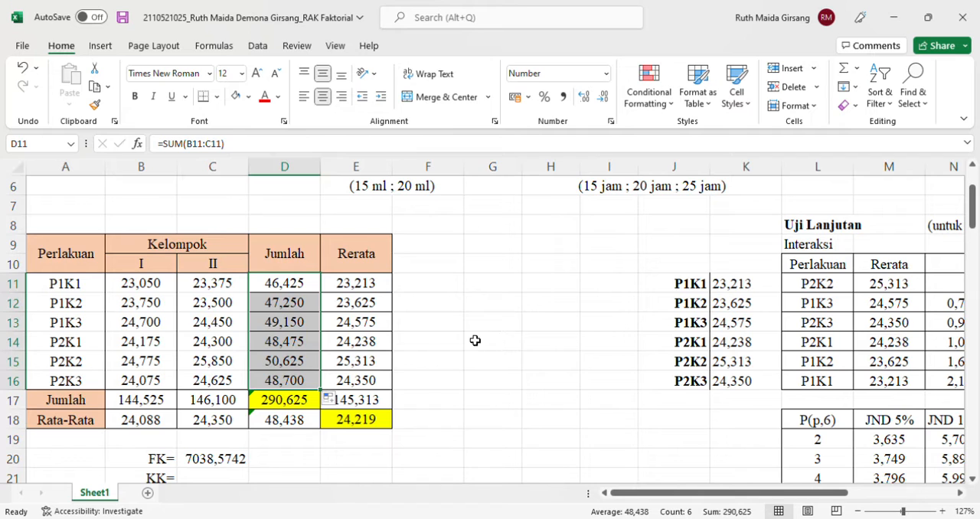
{"action": "left_click", "coordinate": [501, 339]}
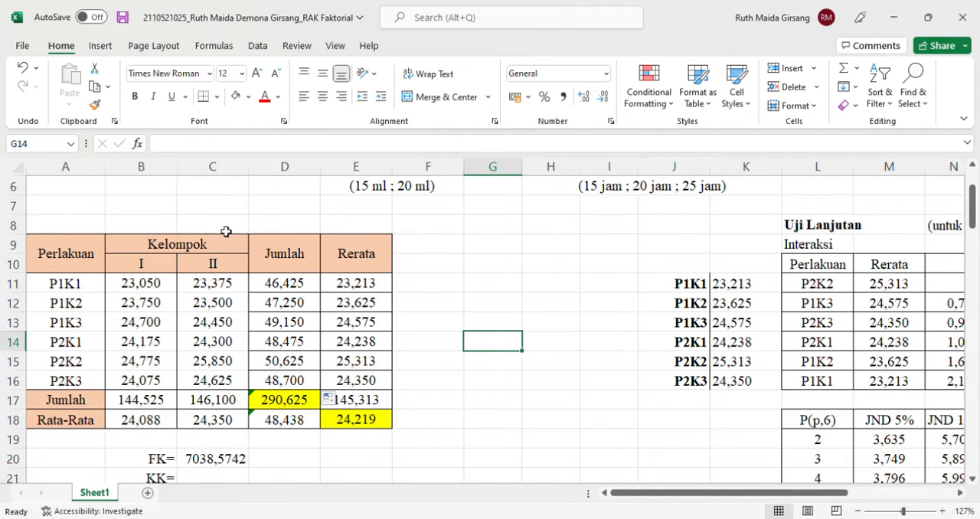
Calculate the Rerata for treatment P1K1 in cell E11 with =AVERAGE(B11:C11)
{"action": "left_click", "coordinate": [366, 290]}
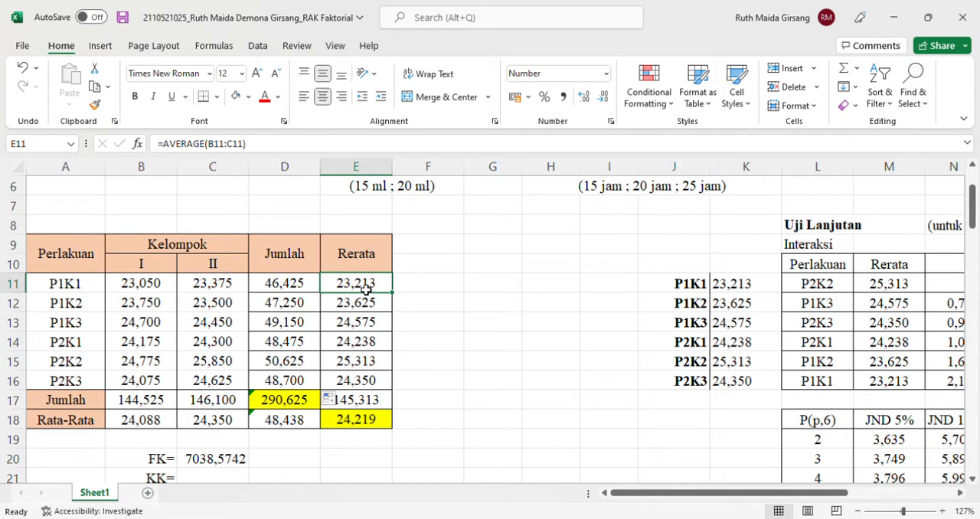
{"action": "type", "text": "="}
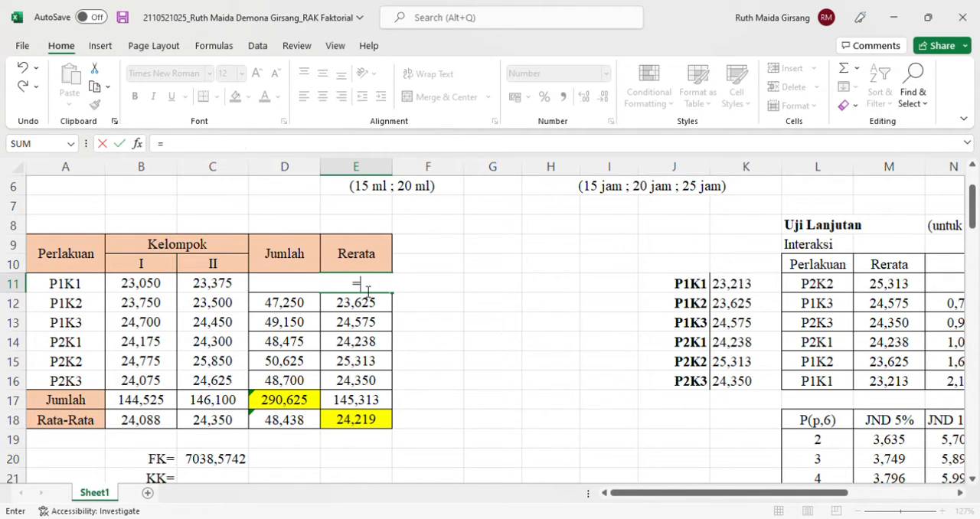
{"action": "type", "text": "AVERAGE"}
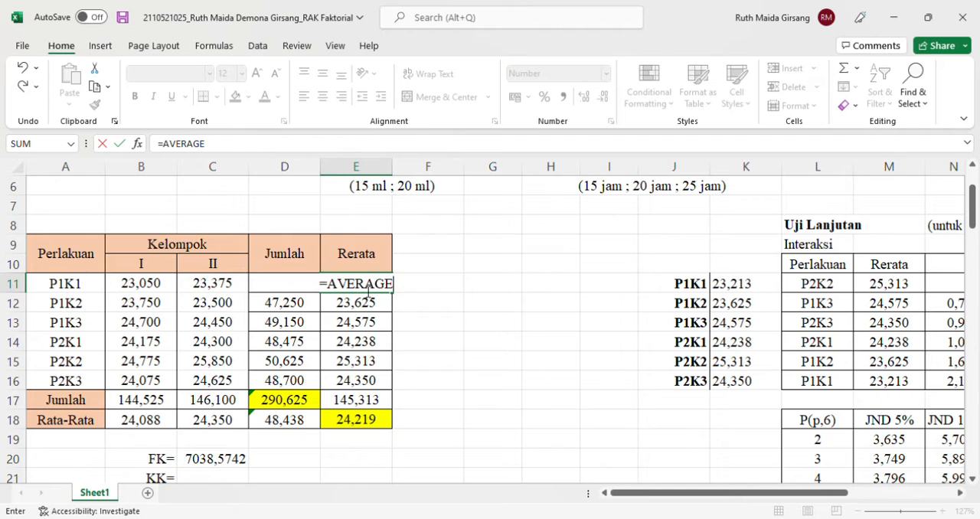
{"action": "type", "text": "("}
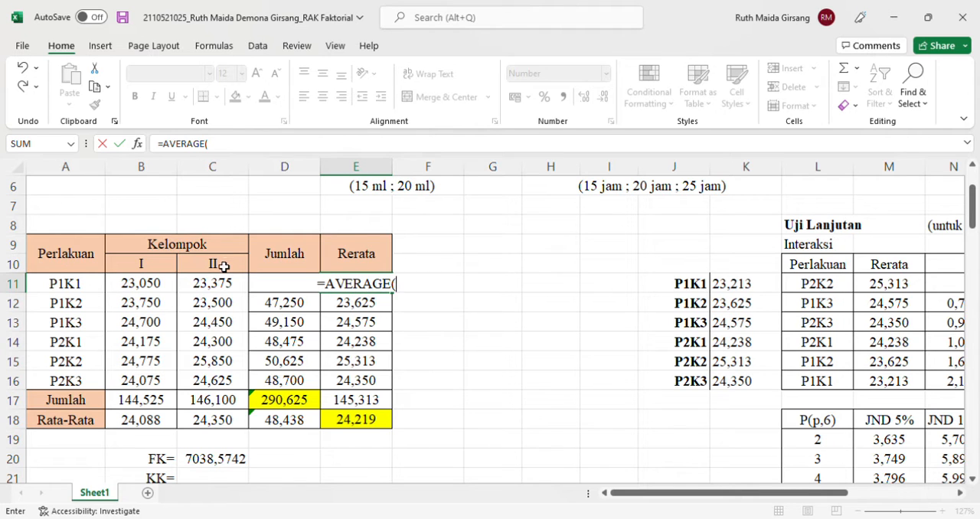
{"action": "left_click_drag", "start_coordinate": [156, 285], "coordinate": [202, 289]}
{"action": "type", "text": ")"}
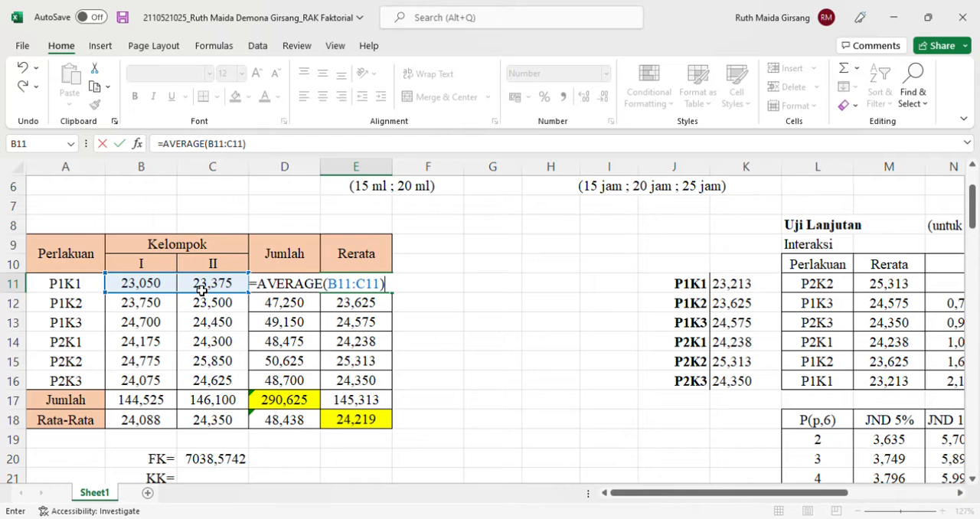
{"action": "key", "text": "ctrl+Return"}
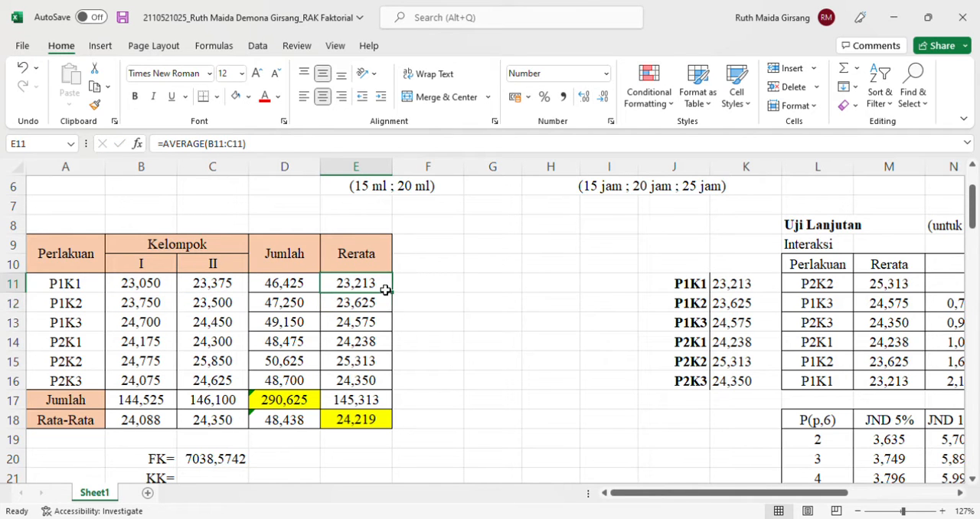
Fill the P1K1 Rerata formula from E11 down through E16 for the remaining treatments
{"action": "left_click_drag", "start_coordinate": [390, 291], "coordinate": [393, 379]}
{"action": "key", "text": "Return"}
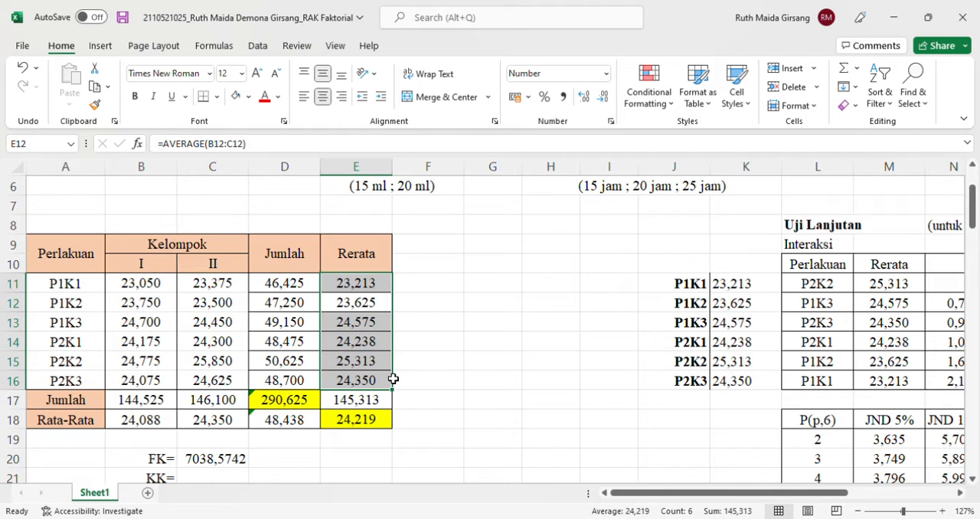
{"action": "left_click", "coordinate": [466, 361]}
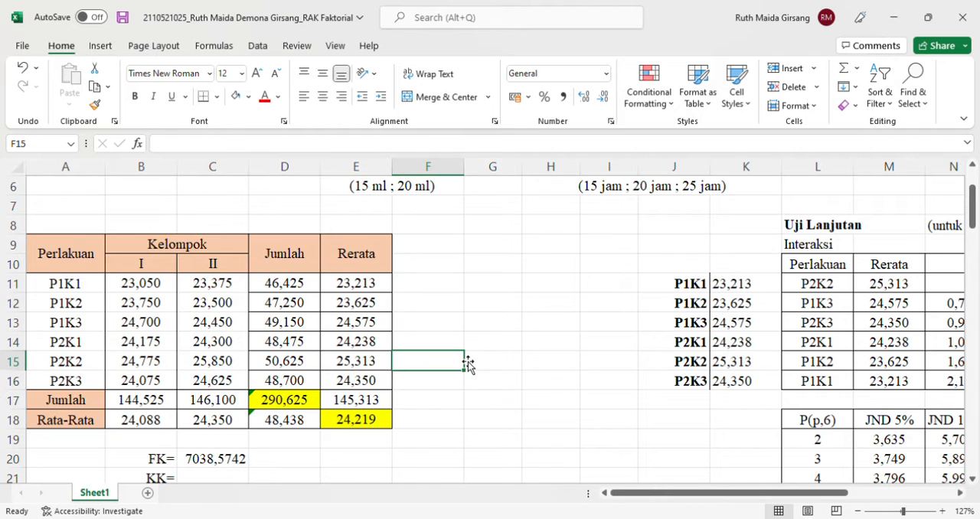
Calculate the grand total of the Jumlah column in cell D17 with =SUM(D11:D16)
{"action": "left_click", "coordinate": [300, 403]}
{"action": "type", "text": "=S"}
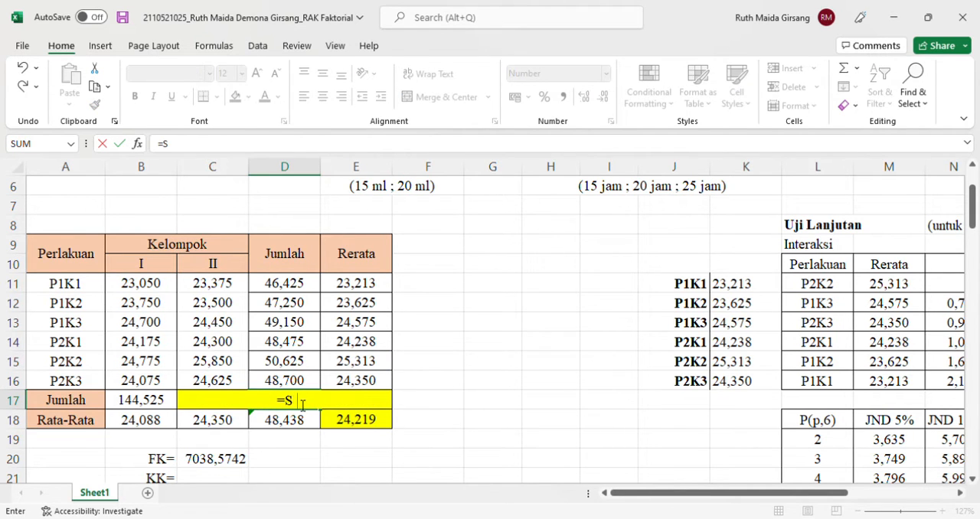
{"action": "type", "text": "UM("}
{"action": "left_click_drag", "start_coordinate": [284, 285], "coordinate": [299, 381]}
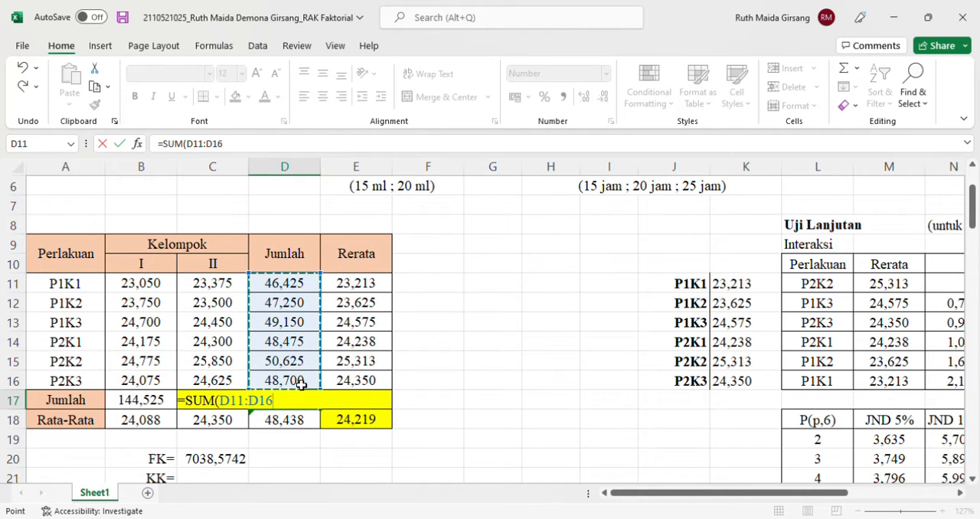
{"action": "type", "text": ")"}
{"action": "key", "text": "Return"}
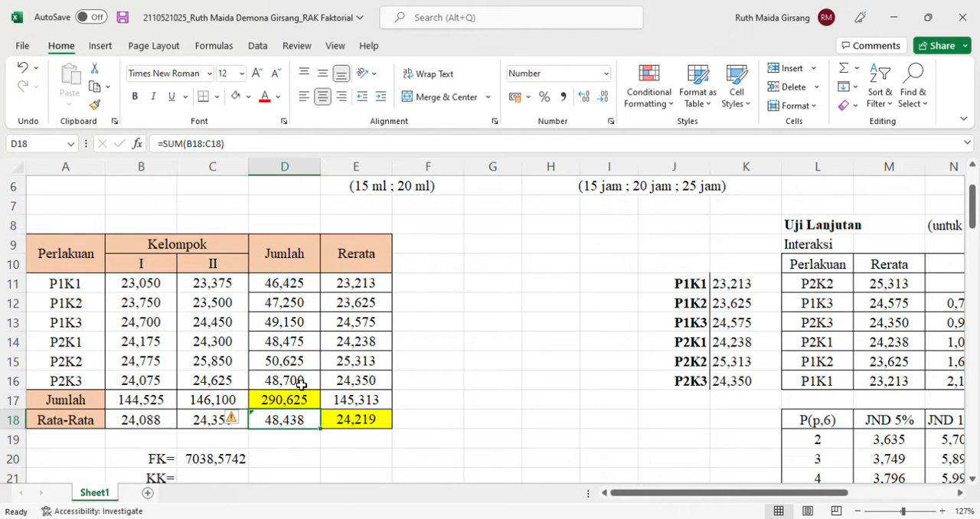
Inspect the overall average formula in E18 and view the TABEL DUA ARAH section below it
{"action": "left_click", "coordinate": [362, 421]}
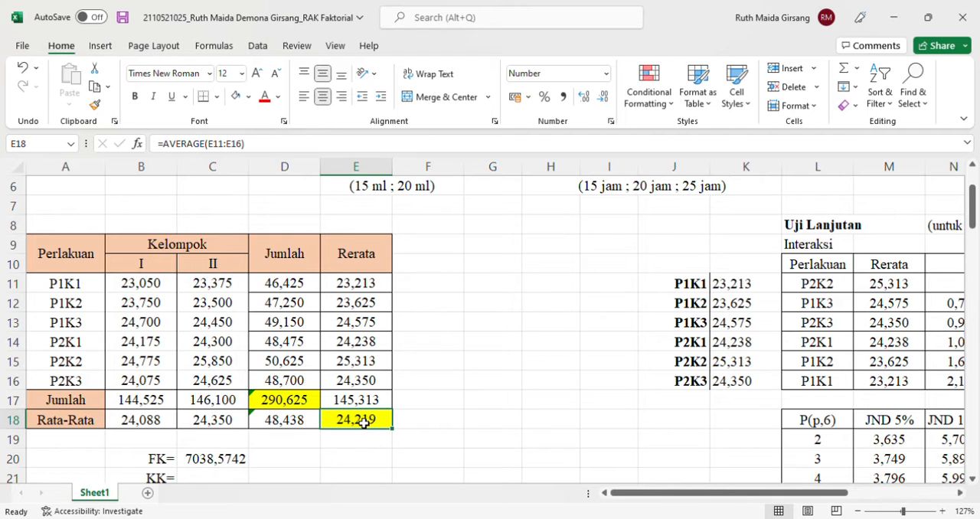
{"action": "double_click", "coordinate": [363, 422]}
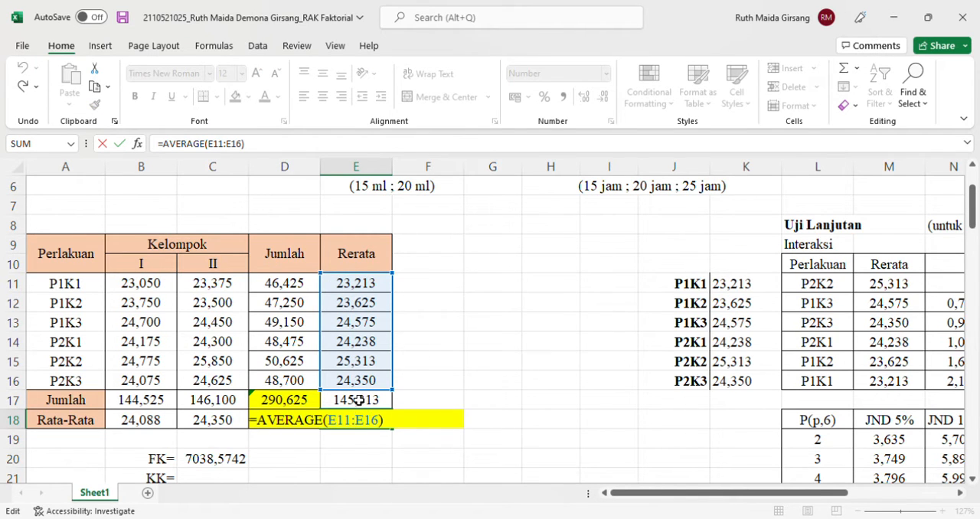
{"action": "key", "text": "Return"}
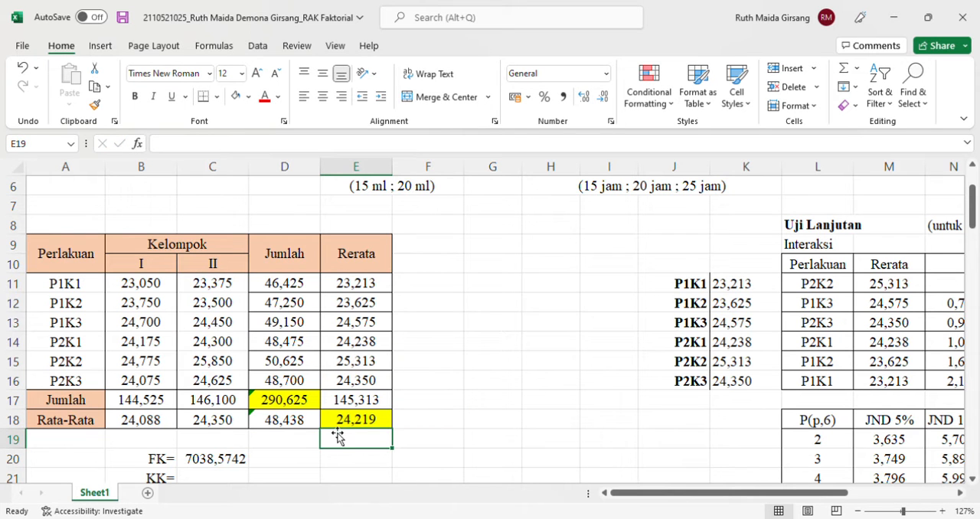
{"action": "scroll", "coordinate": [337, 434], "scroll_direction": "down", "scroll_amount": 3}
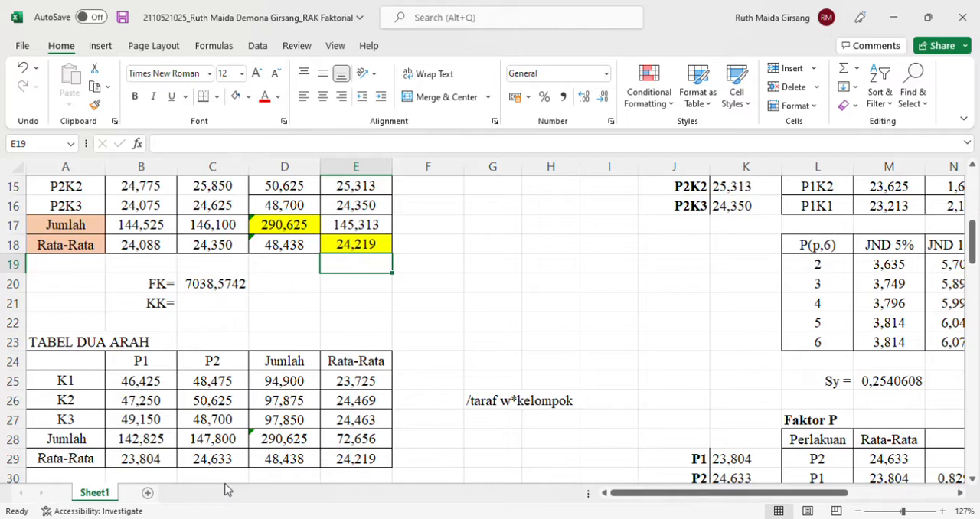
{"action": "scroll", "coordinate": [227, 484], "scroll_direction": "down", "scroll_amount": 2}
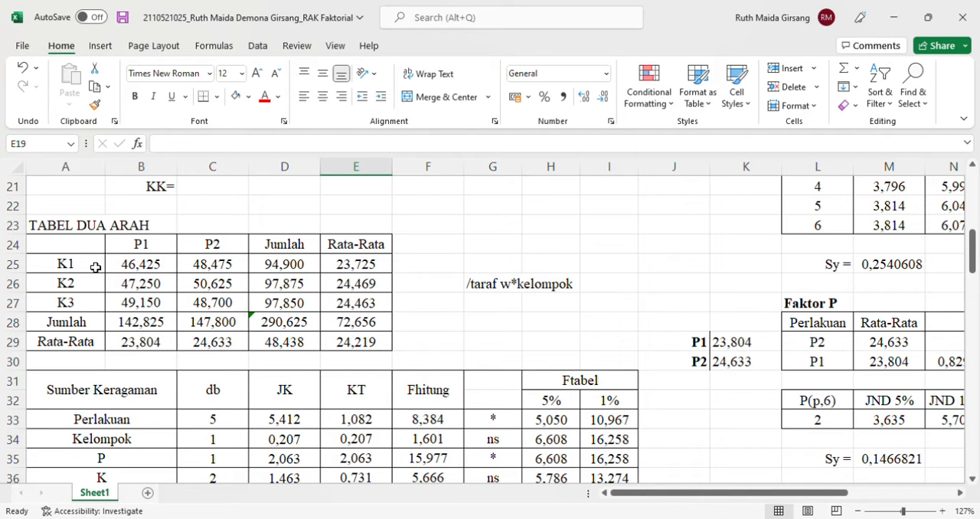
Review the treatment table's Jumlah column and check which treatment total the K1/P1 cell B25 of TABEL DUA ARAH references
{"action": "scroll", "coordinate": [203, 249], "scroll_direction": "up", "scroll_amount": 1}
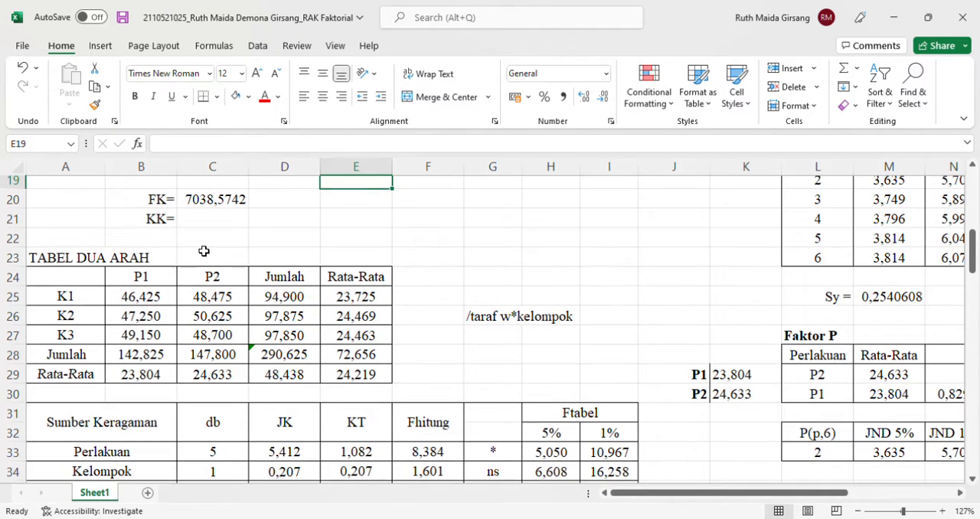
{"action": "scroll", "coordinate": [158, 310], "scroll_direction": "up", "scroll_amount": 3}
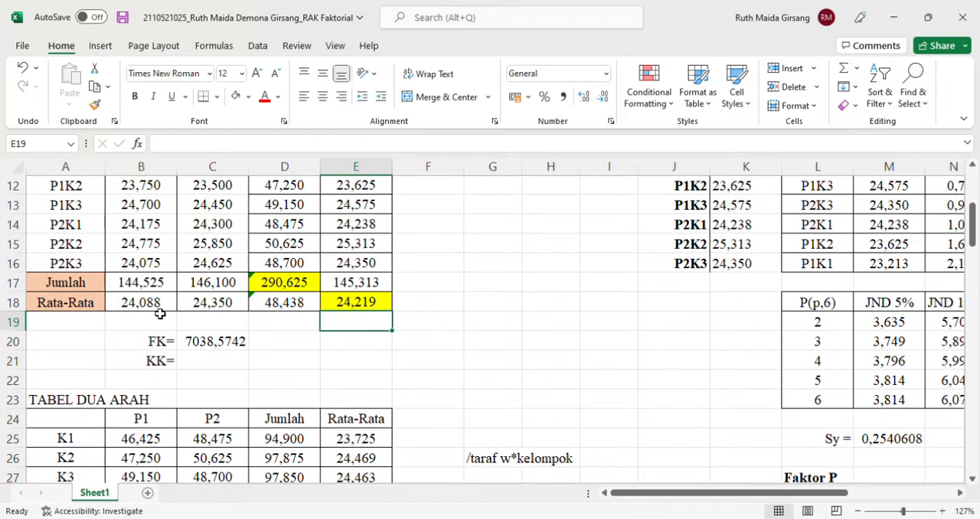
{"action": "scroll", "coordinate": [296, 189], "scroll_direction": "up", "scroll_amount": 1}
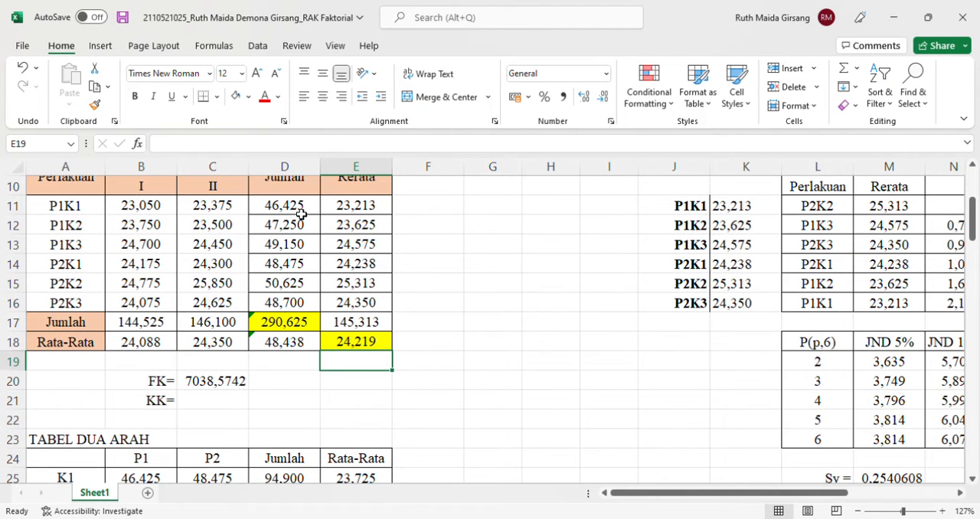
{"action": "scroll", "coordinate": [301, 214], "scroll_direction": "up", "scroll_amount": 1}
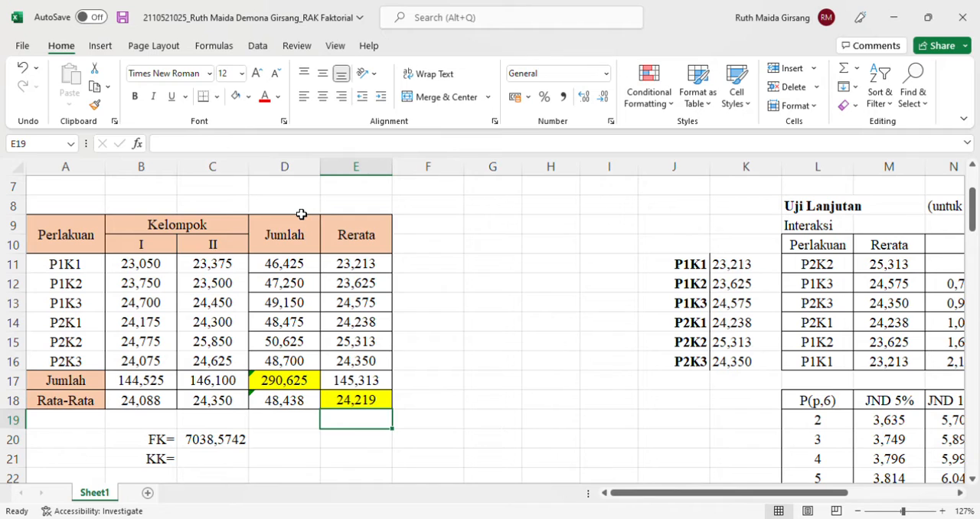
{"action": "scroll", "coordinate": [288, 281], "scroll_direction": "down", "scroll_amount": 4}
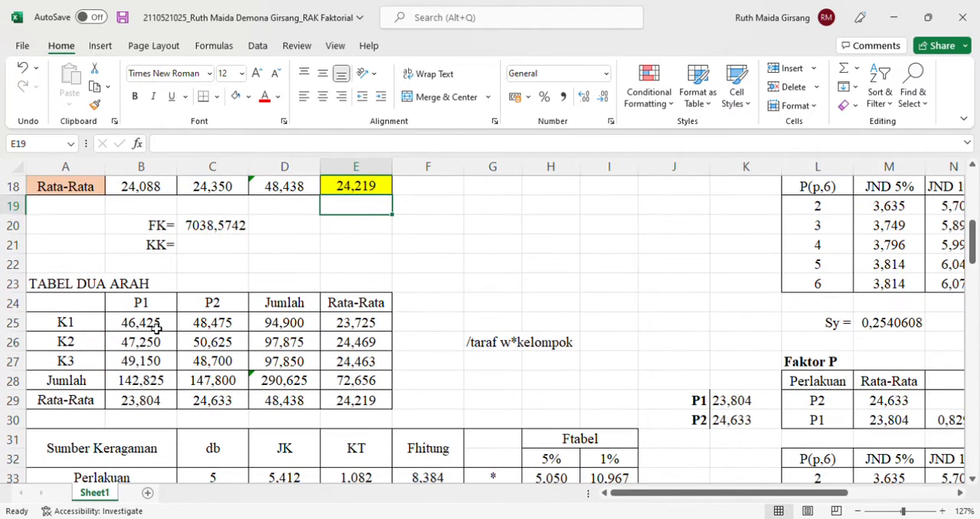
{"action": "double_click", "coordinate": [156, 327]}
{"action": "scroll", "coordinate": [241, 306], "scroll_direction": "up", "scroll_amount": 4}
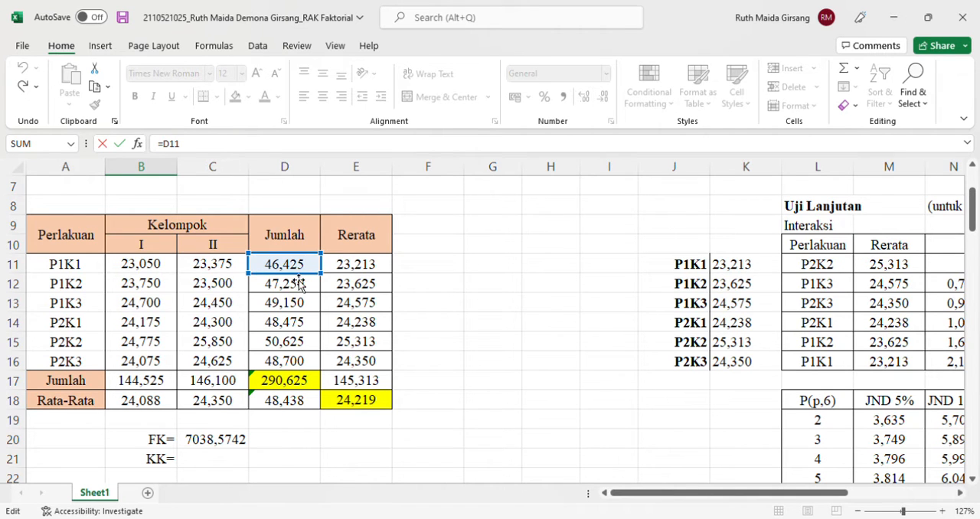
{"action": "key", "text": "Return"}
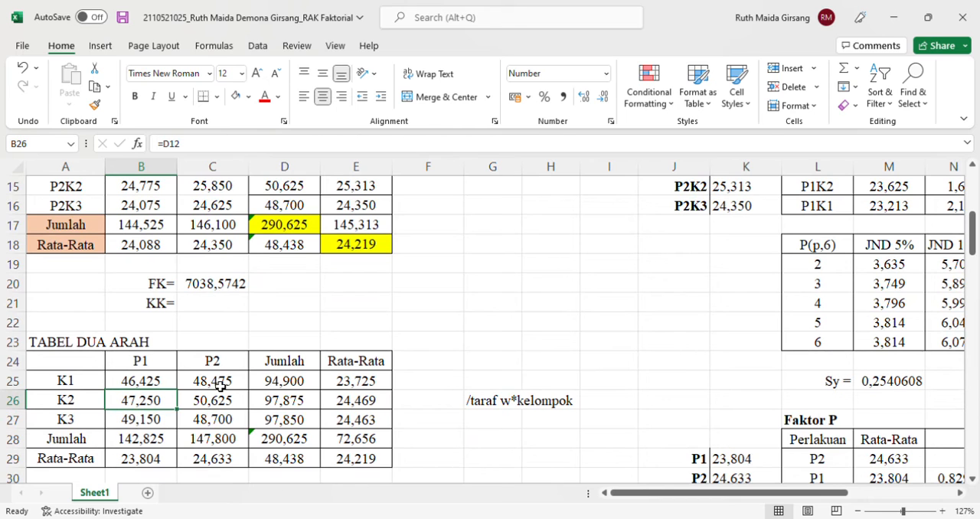
Inspect the source references in the remaining P1 and P2 cells for K1 to K3 in TABEL DUA ARAH
{"action": "double_click", "coordinate": [218, 385]}
{"action": "left_click", "coordinate": [283, 383]}
{"action": "double_click", "coordinate": [282, 381]}
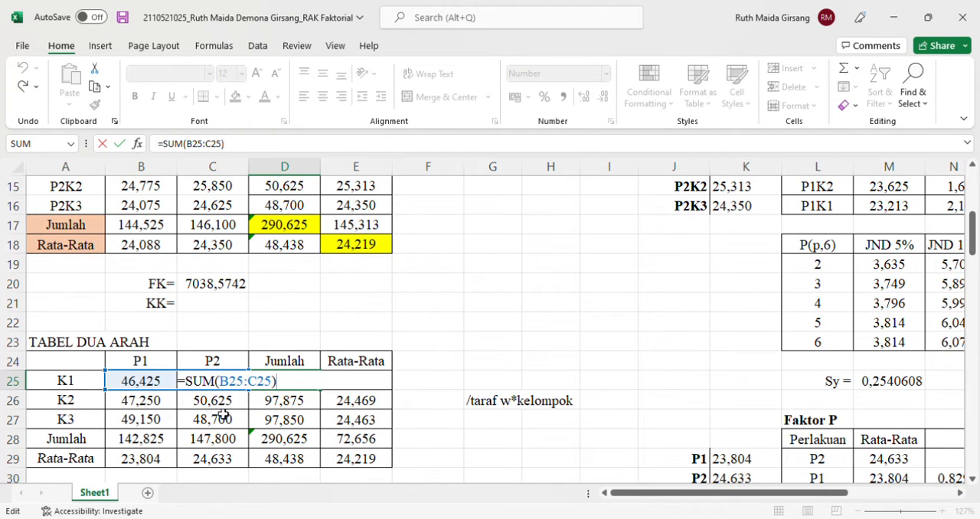
{"action": "double_click", "coordinate": [218, 410]}
{"action": "double_click", "coordinate": [218, 409]}
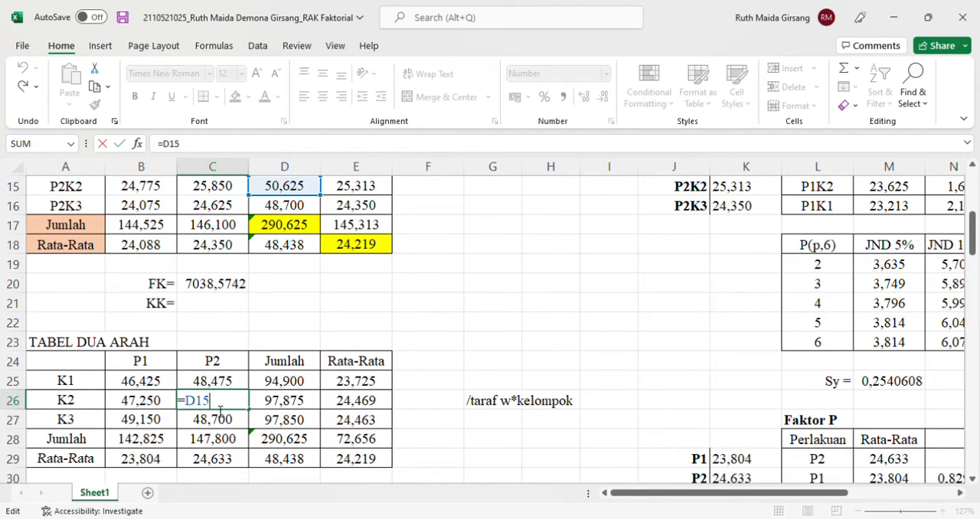
{"action": "double_click", "coordinate": [151, 409]}
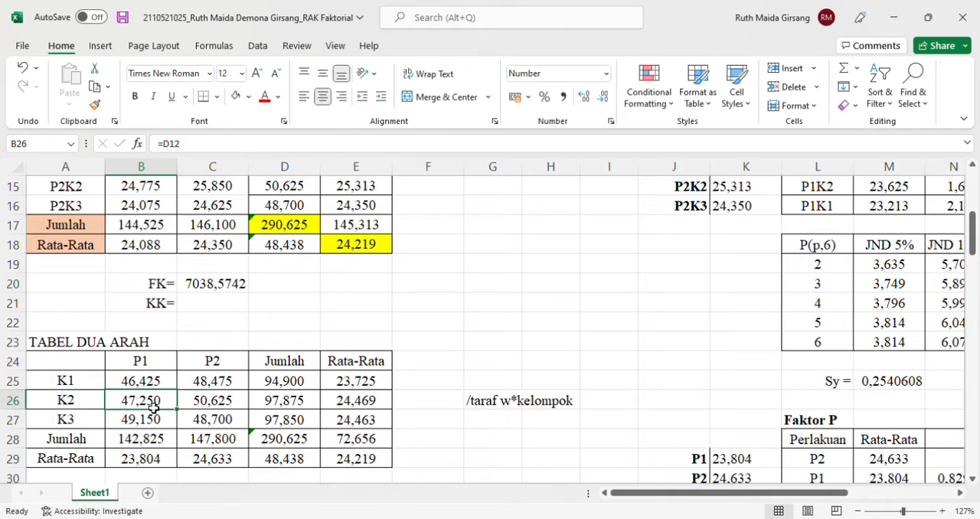
{"action": "double_click", "coordinate": [152, 403]}
{"action": "double_click", "coordinate": [157, 421]}
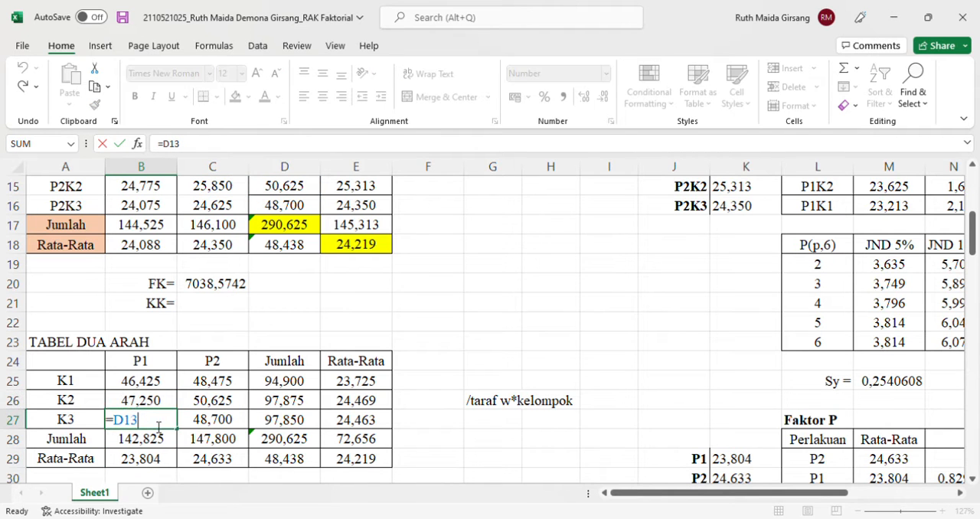
{"action": "double_click", "coordinate": [218, 421]}
{"action": "key", "text": "Return"}
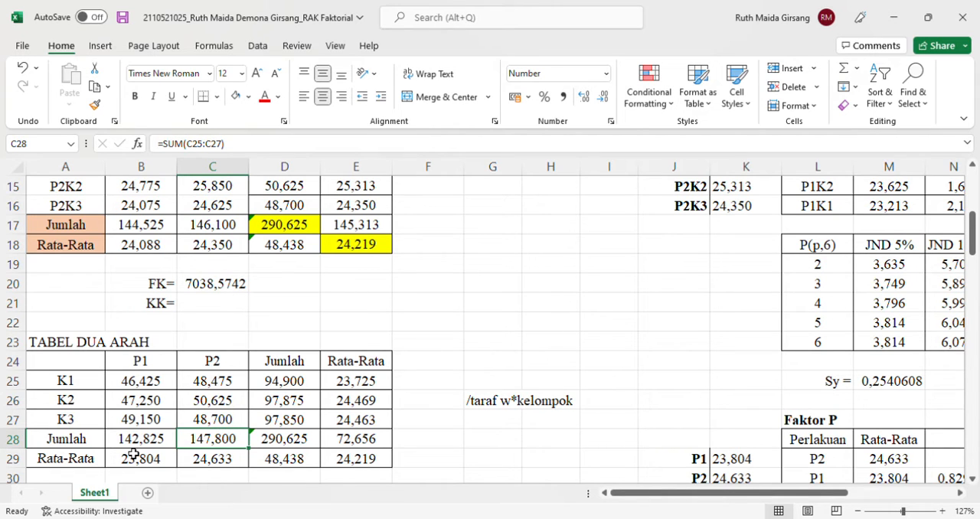
Inspect the Jumlah formulas for P1 and P2 in cells B28 and C28
{"action": "double_click", "coordinate": [144, 444]}
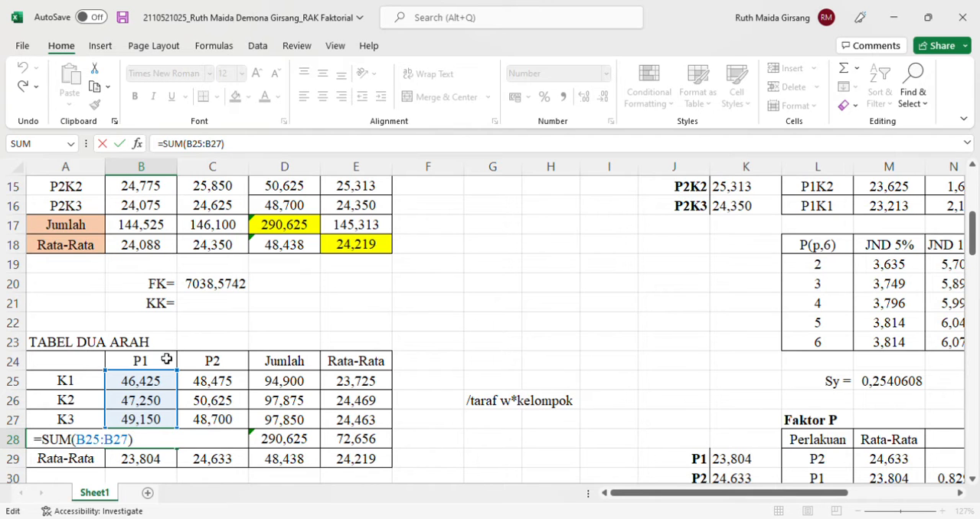
{"action": "key", "text": "Return"}
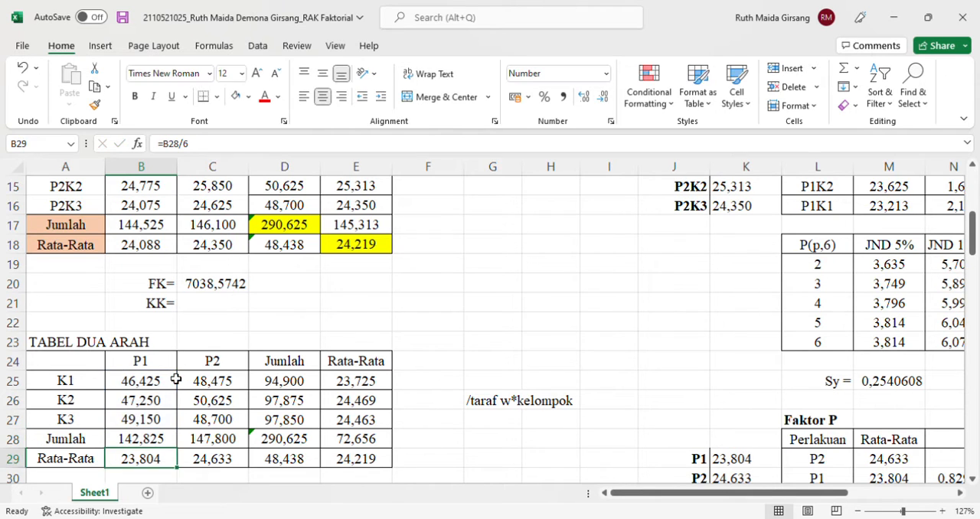
{"action": "left_click", "coordinate": [229, 458]}
{"action": "double_click", "coordinate": [231, 441]}
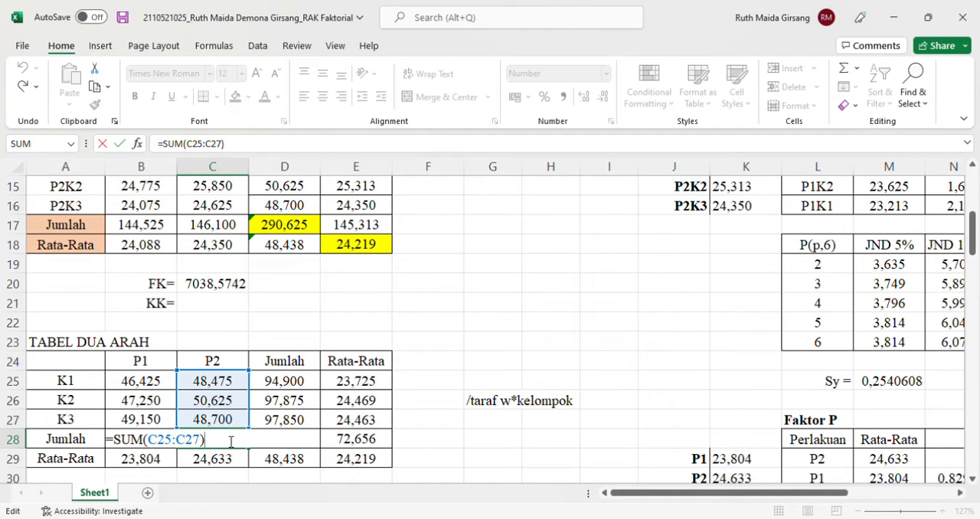
{"action": "key", "text": "Return"}
Examine the Rata-Rata formulas for P1 and P2 in cells B29 and C29, including the divisor
{"action": "scroll", "coordinate": [145, 428], "scroll_direction": "down", "scroll_amount": 1}
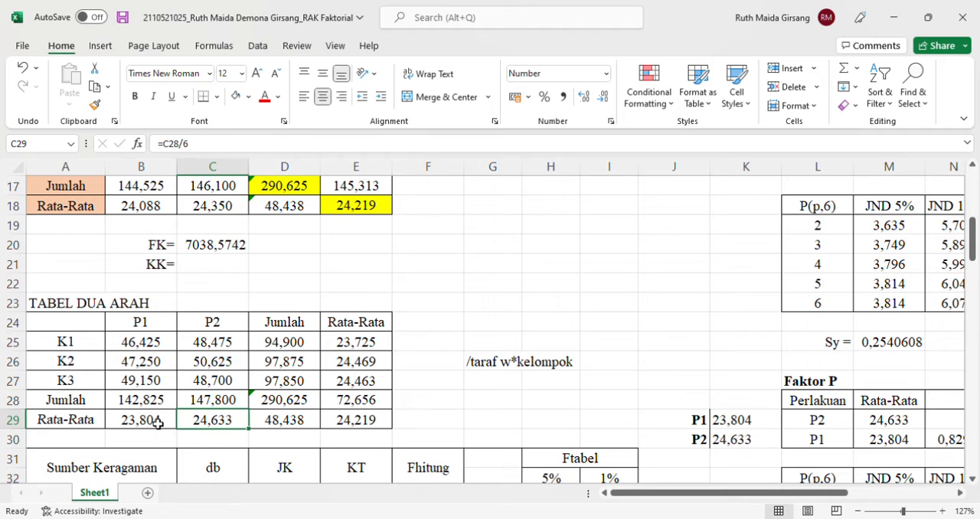
{"action": "left_click", "coordinate": [153, 421]}
{"action": "double_click", "coordinate": [145, 420]}
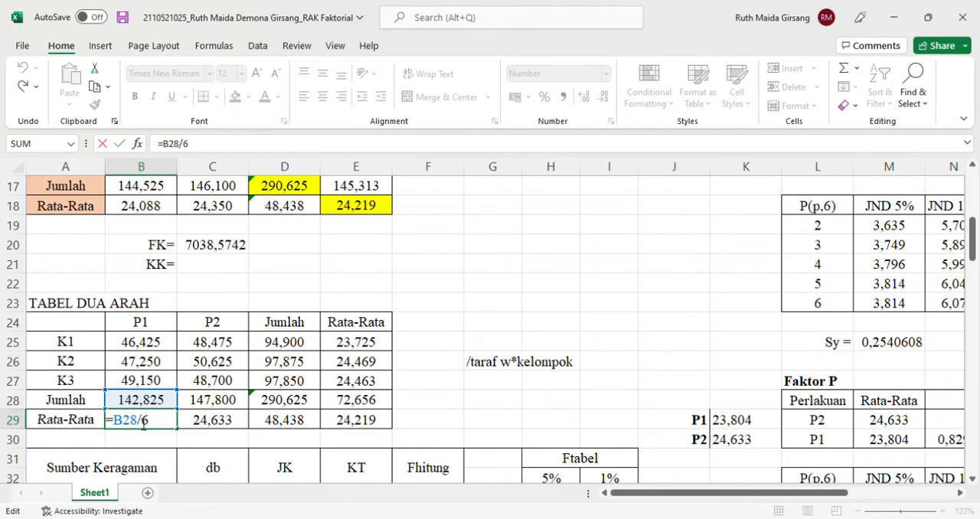
{"action": "mouse_move", "coordinate": [140, 423]}
{"action": "left_mouse_down"}
{"action": "mouse_move", "coordinate": [122, 423]}
{"action": "mouse_move", "coordinate": [139, 427]}
{"action": "left_mouse_up"}
{"action": "left_click", "coordinate": [160, 431]}
{"action": "key", "text": "Return"}
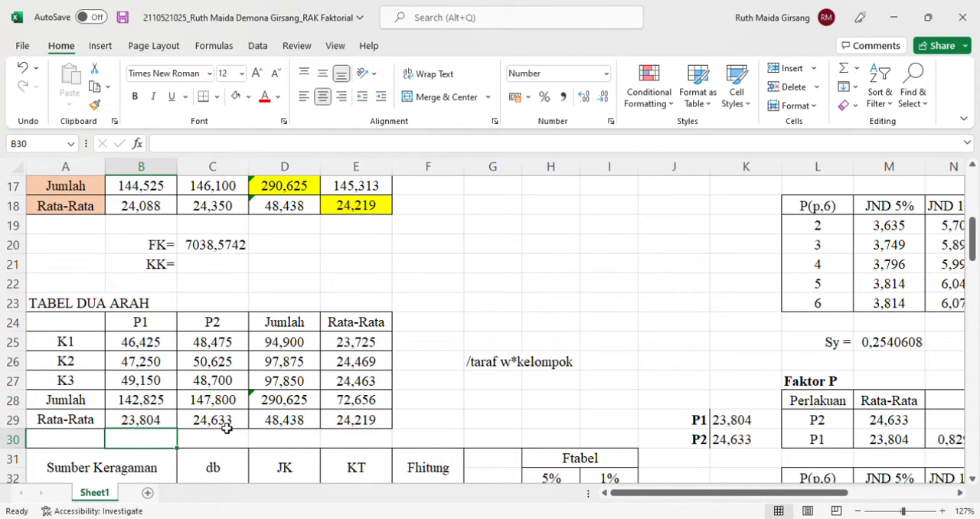
{"action": "double_click", "coordinate": [226, 426]}
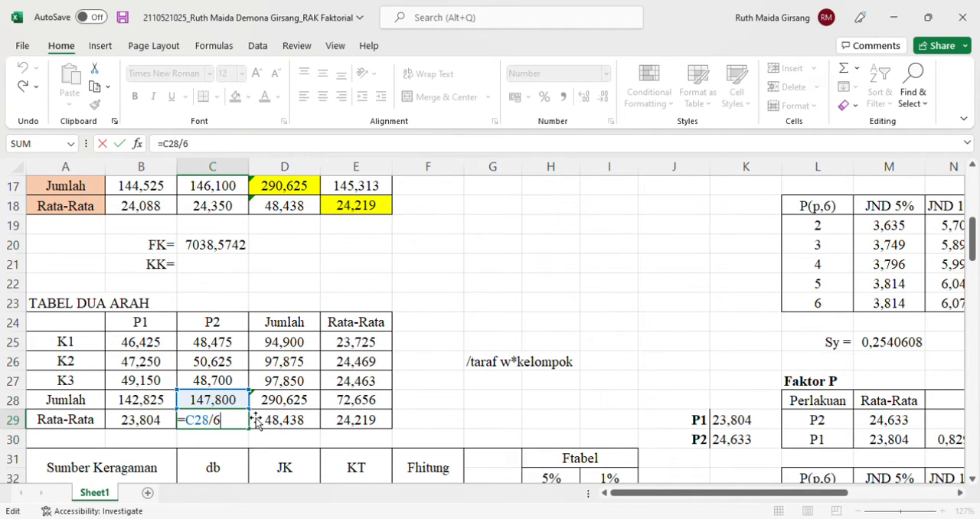
{"action": "key", "text": "Return"}
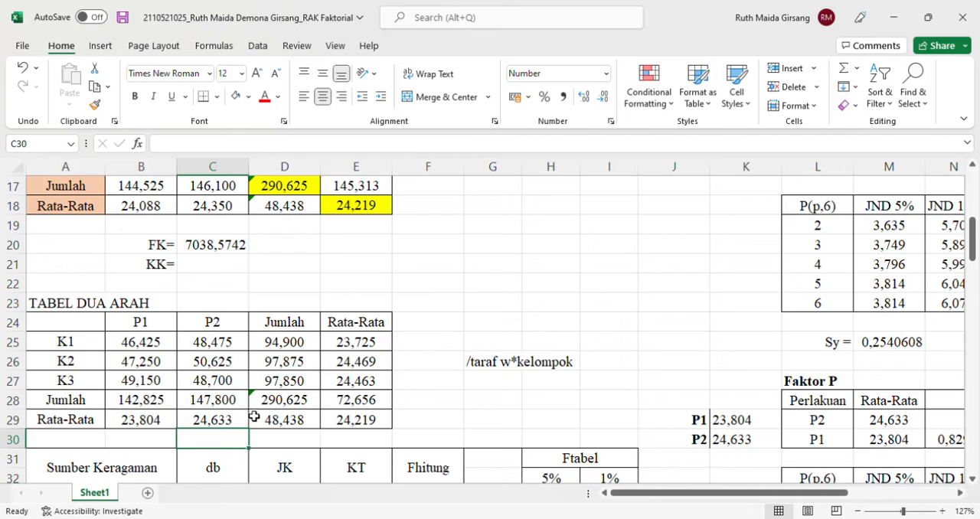
Calculate the Jumlah for K1 in cell D25 of TABEL DUA ARAH with =SUM(B25:C25)
{"action": "left_click", "coordinate": [274, 347]}
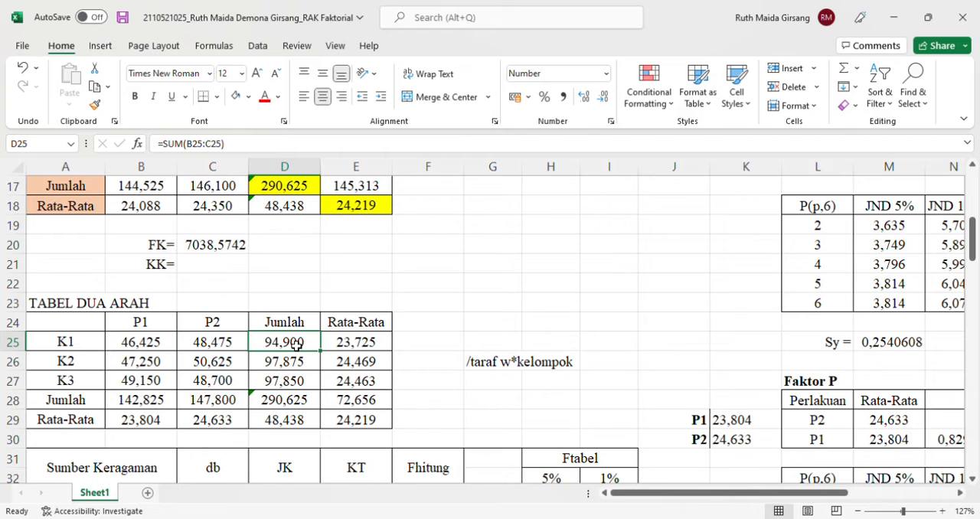
{"action": "type", "text": "=SUM("}
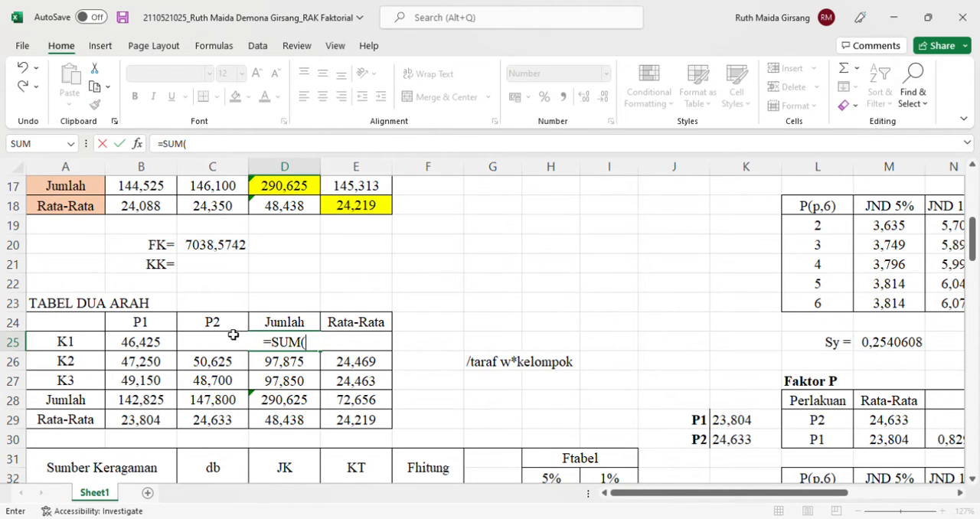
{"action": "left_click_drag", "start_coordinate": [150, 342], "coordinate": [193, 348]}
{"action": "type", "text": ")"}
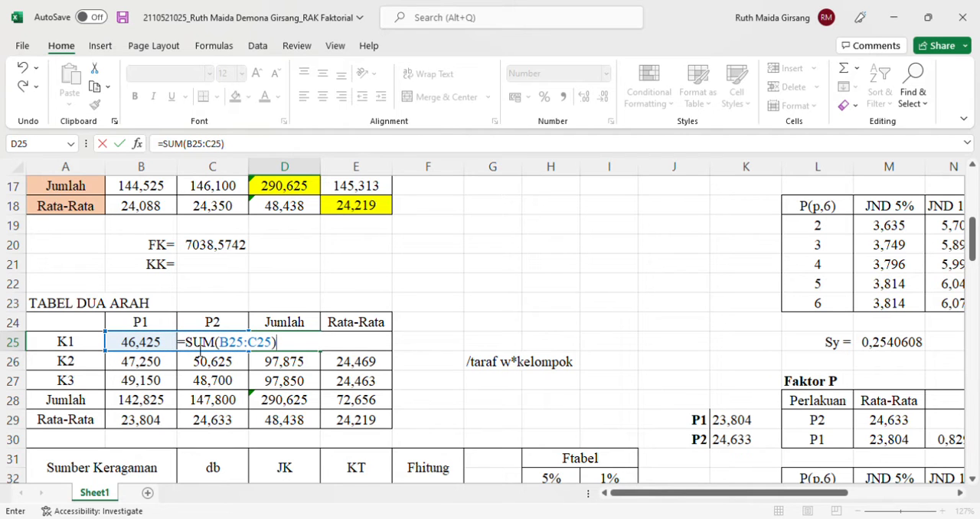
{"action": "key", "text": "Return"}
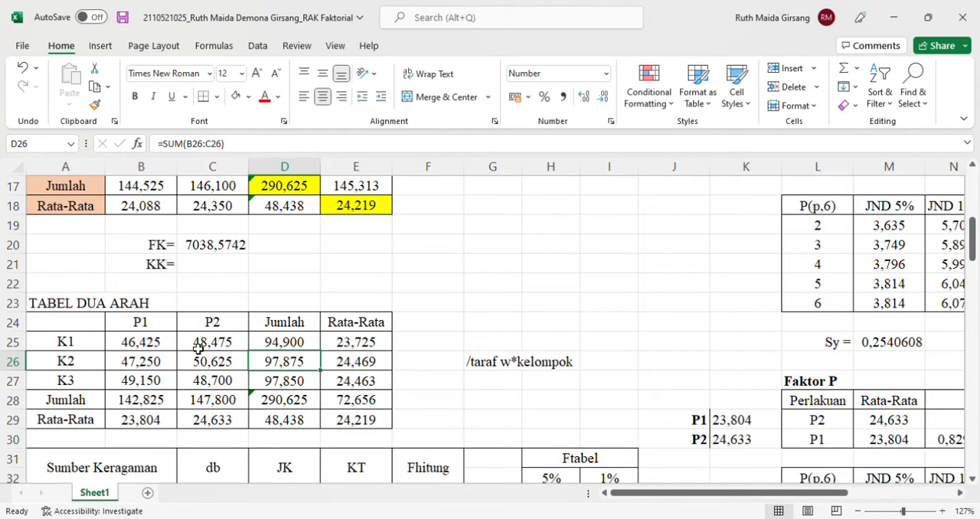
Fill the K1 Jumlah formula from D25 down through D27 for K2 and K3
{"action": "left_click", "coordinate": [283, 348]}
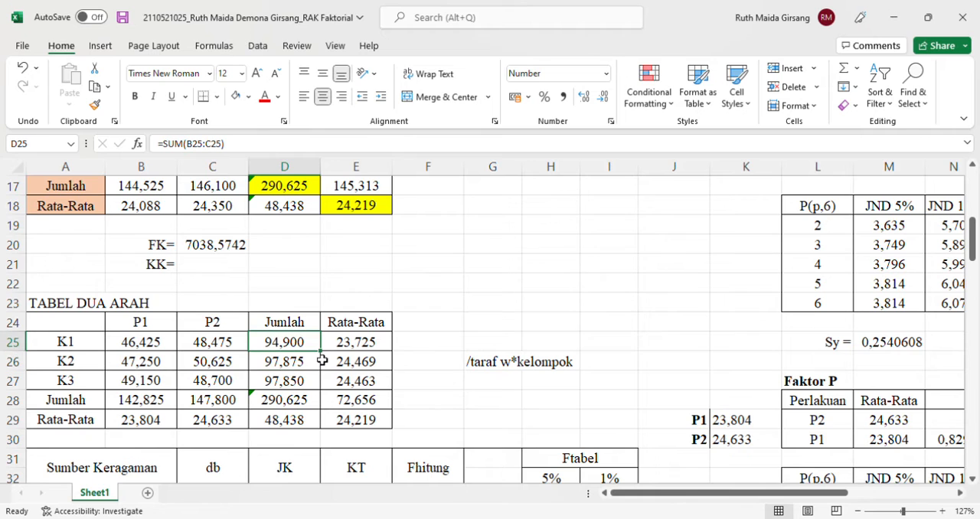
{"action": "left_click_drag", "start_coordinate": [323, 359], "coordinate": [326, 398]}
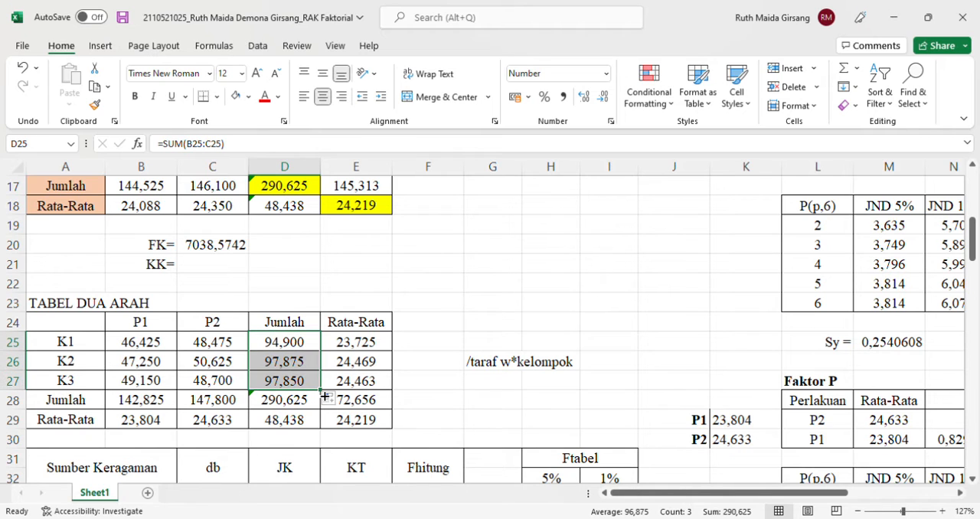
{"action": "left_click", "coordinate": [421, 342]}
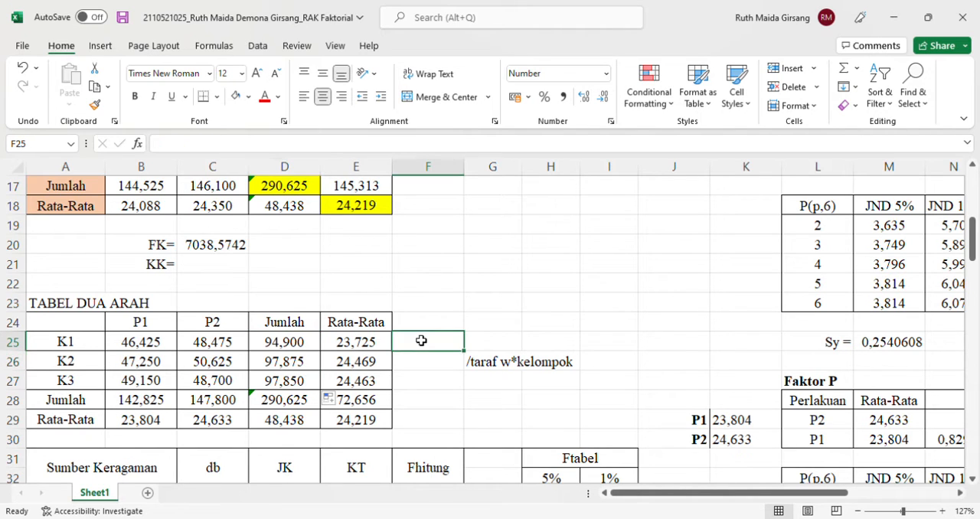
Calculate the Rata-Rata for K1 in cell E25 with =D25/4
{"action": "left_click", "coordinate": [379, 342]}
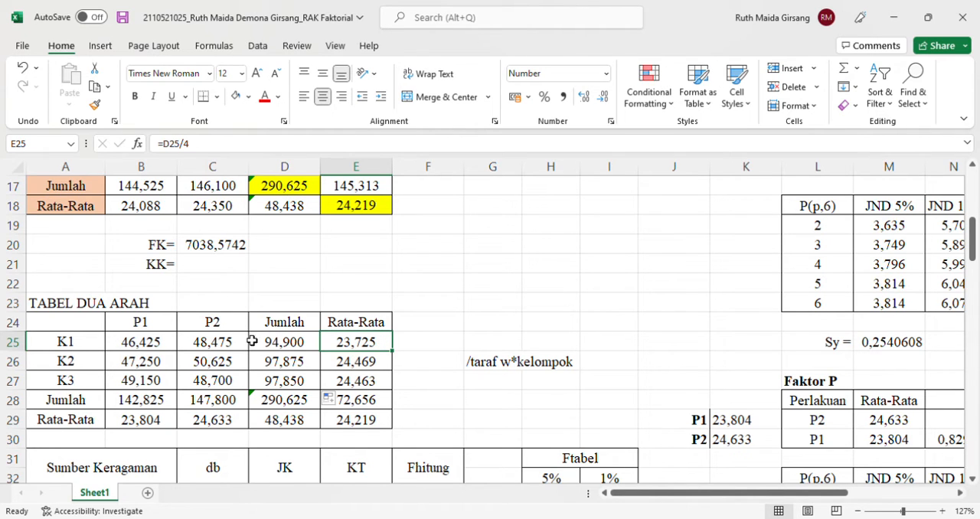
{"action": "type", "text": "="}
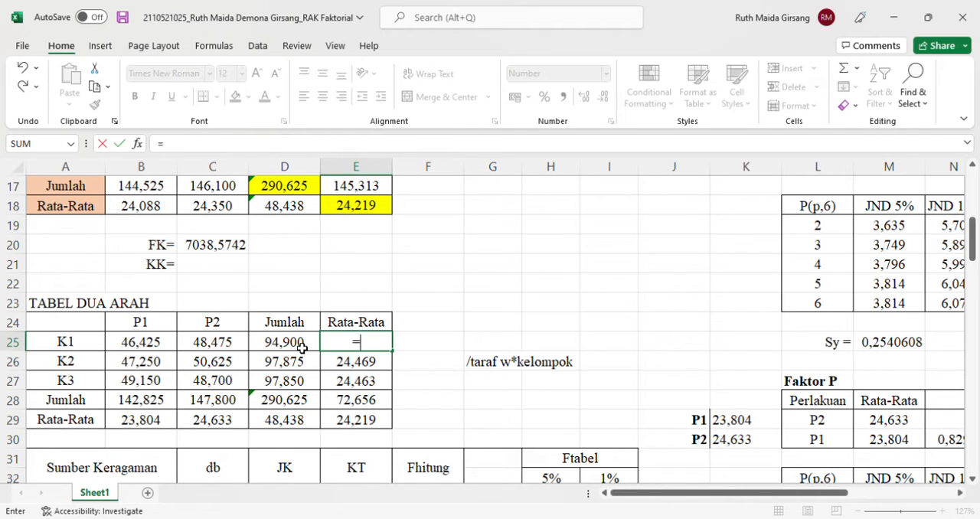
{"action": "left_click", "coordinate": [302, 348]}
{"action": "type", "text": "/4"}
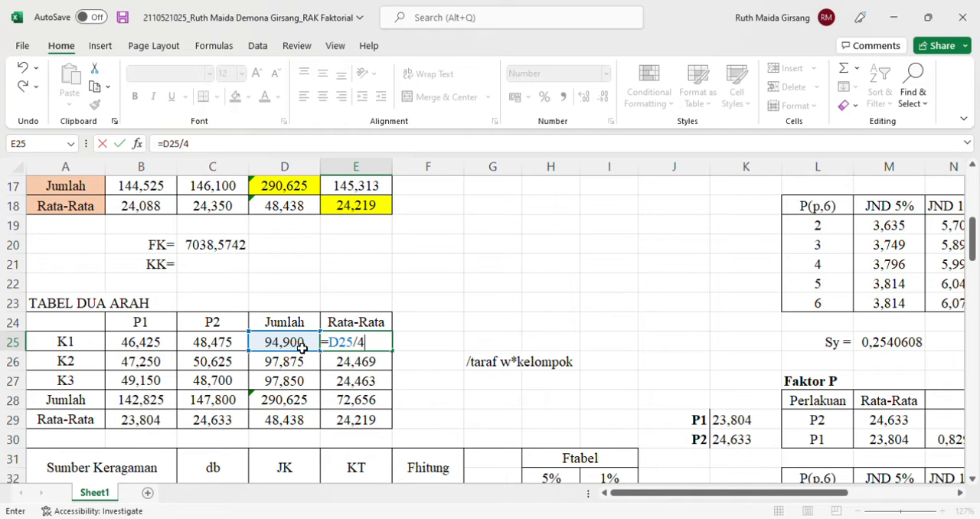
{"action": "key", "text": "Return"}
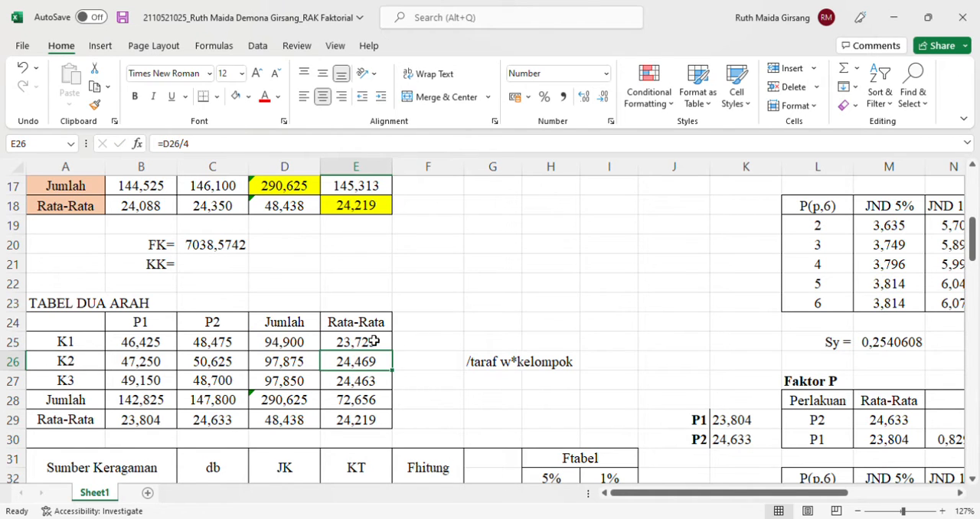
Fill the K1 Rata-Rata formula from E25 down through E27 for K2 and K3
{"action": "left_click", "coordinate": [356, 345]}
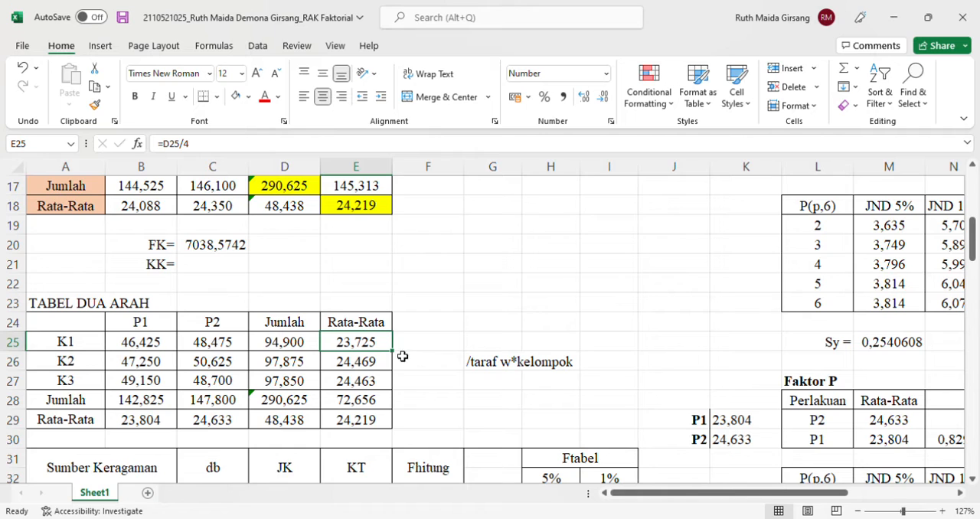
{"action": "left_click_drag", "start_coordinate": [392, 351], "coordinate": [390, 398]}
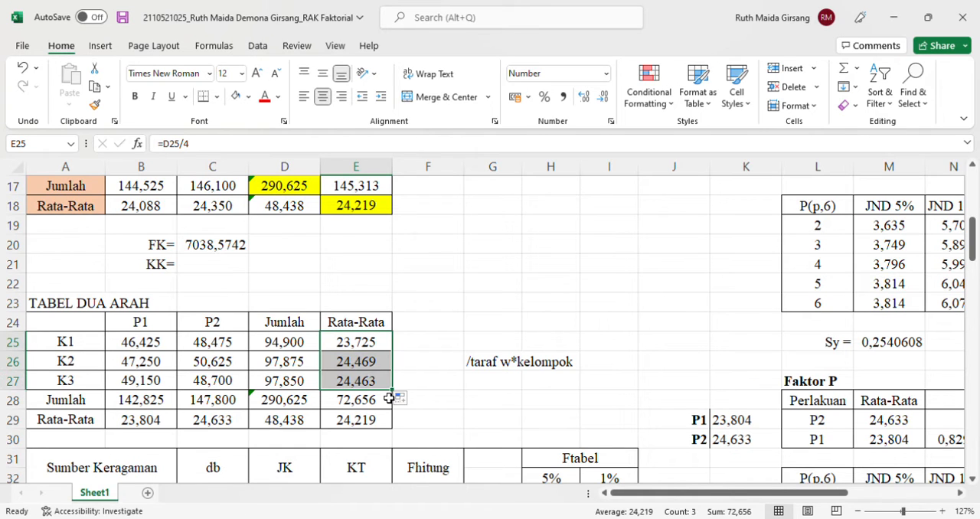
{"action": "key", "text": "Return"}
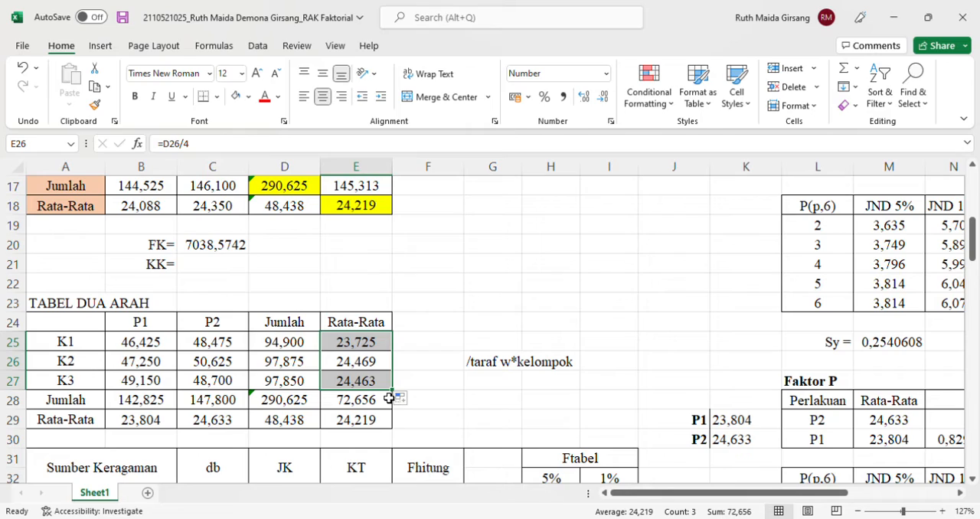
{"action": "scroll", "coordinate": [389, 396], "scroll_direction": "down", "scroll_amount": 1}
{"action": "scroll", "coordinate": [390, 396], "scroll_direction": "up", "scroll_amount": 5}
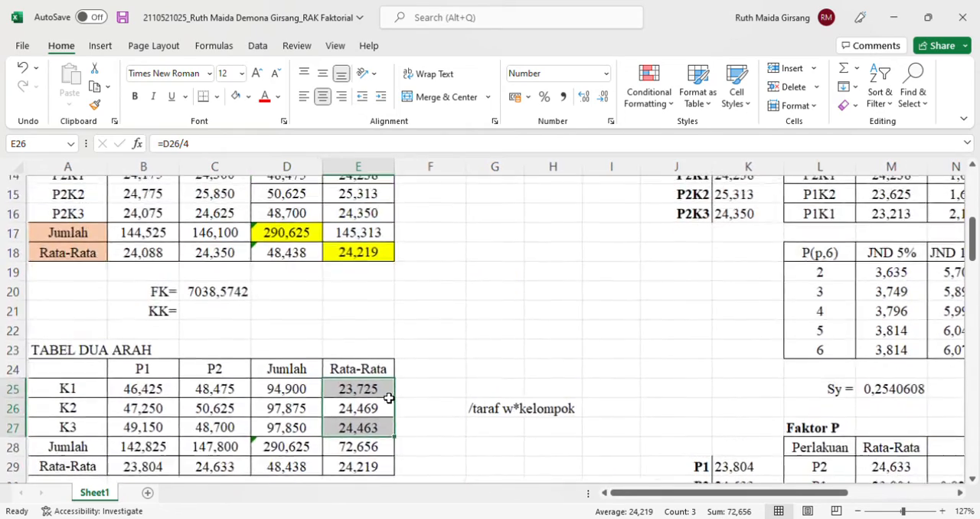
Examine the formulas behind the overall Jumlah in D28 and the overall Rata-Rata in E29 of TABEL DUA ARAH
{"action": "scroll", "coordinate": [326, 389], "scroll_direction": "down", "scroll_amount": 3}
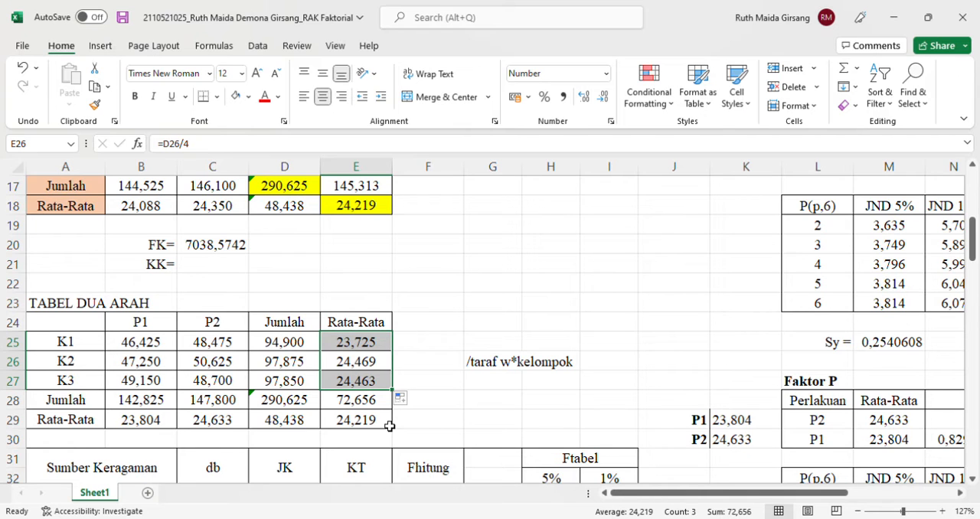
{"action": "double_click", "coordinate": [310, 401]}
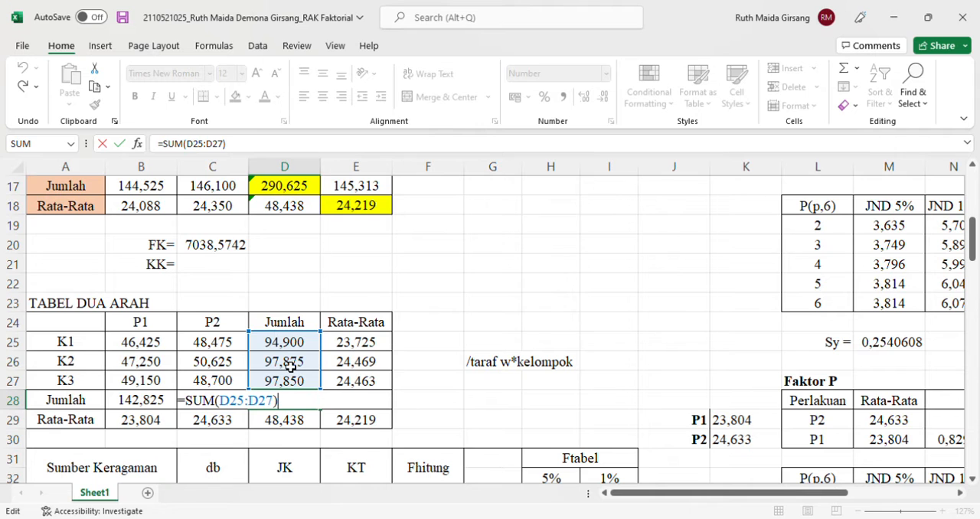
{"action": "key", "text": "Return"}
{"action": "double_click", "coordinate": [365, 420]}
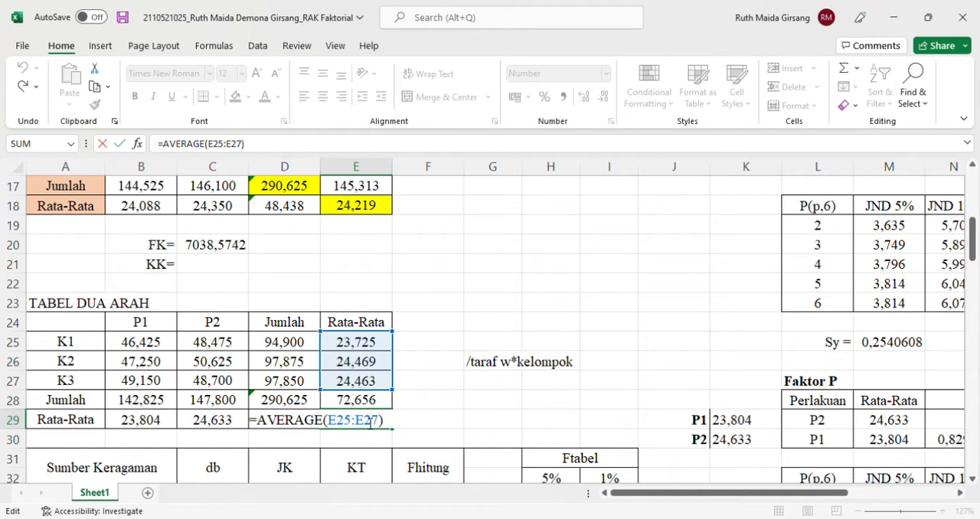
{"action": "key", "text": "Return"}
Examine the FK formula in cell C20 against the grand total of the treatment table
{"action": "scroll", "coordinate": [337, 329], "scroll_direction": "up", "scroll_amount": 2}
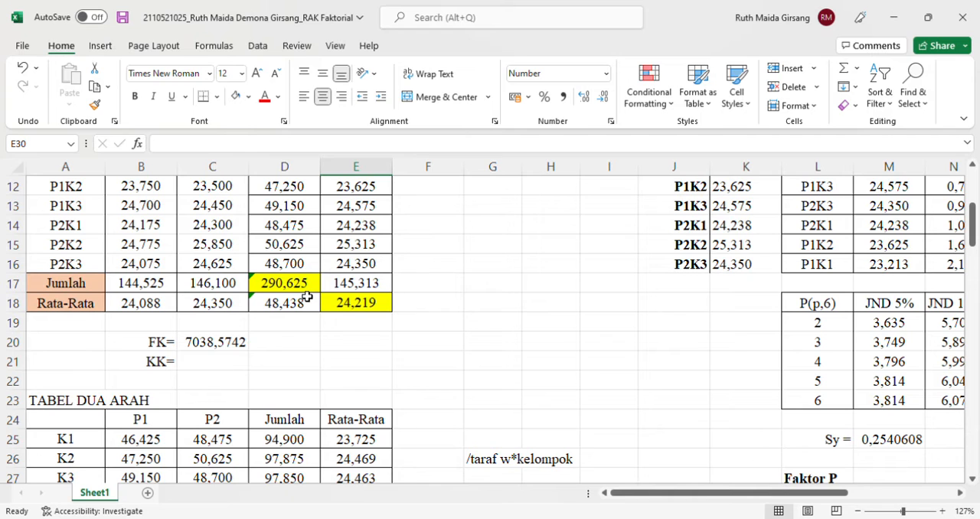
{"action": "double_click", "coordinate": [236, 346]}
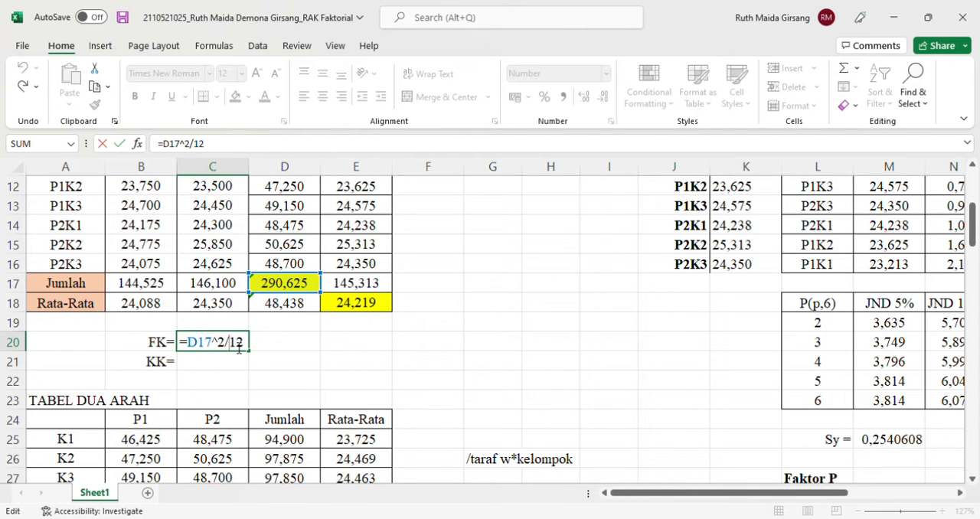
{"action": "scroll", "coordinate": [185, 292], "scroll_direction": "up", "scroll_amount": 1}
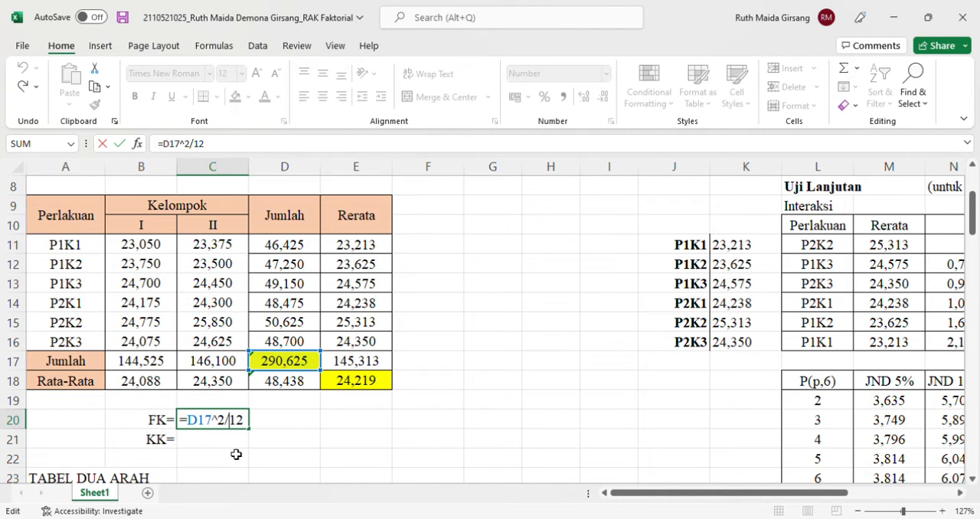
{"action": "key", "text": "Return"}
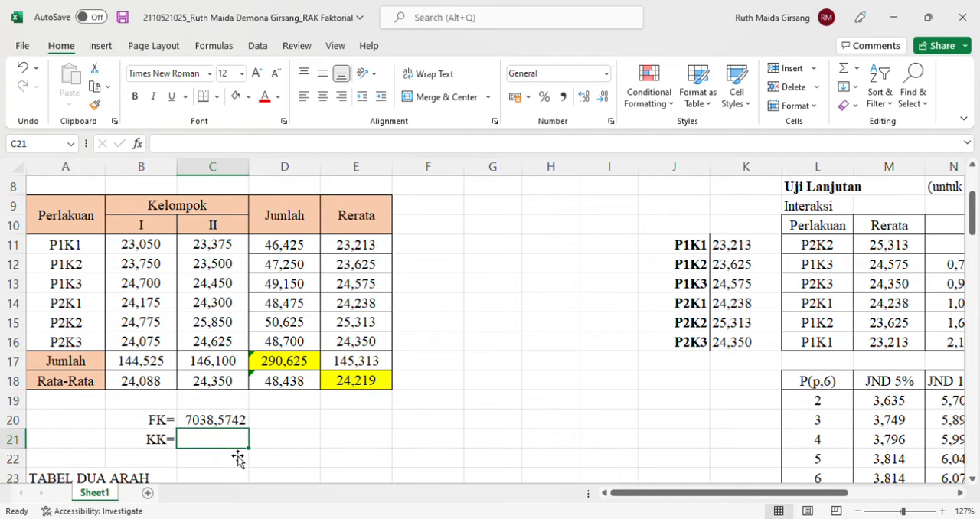
Delete the "/taraf w*kelompok" note from cell G26 beside TABEL DUA ARAH
{"action": "scroll", "coordinate": [237, 458], "scroll_direction": "down", "scroll_amount": 5}
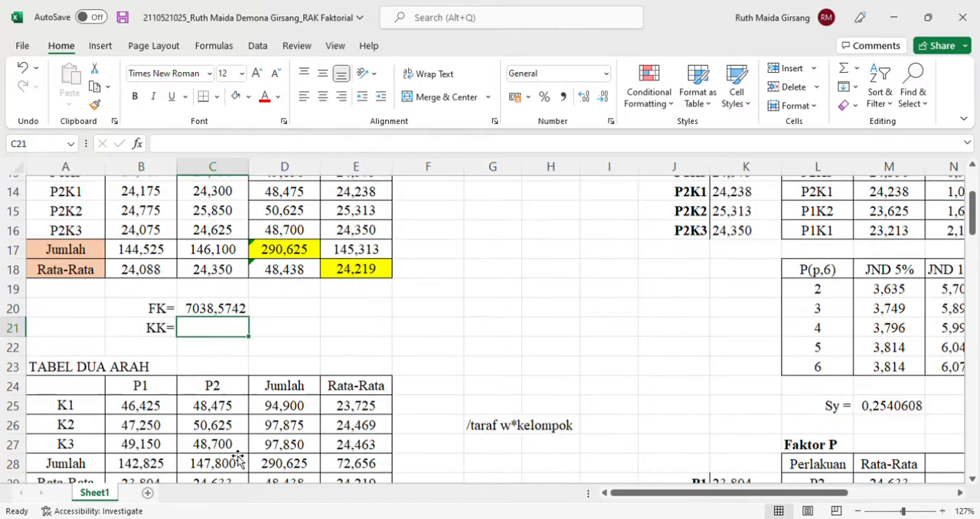
{"action": "scroll", "coordinate": [237, 458], "scroll_direction": "down", "scroll_amount": 1}
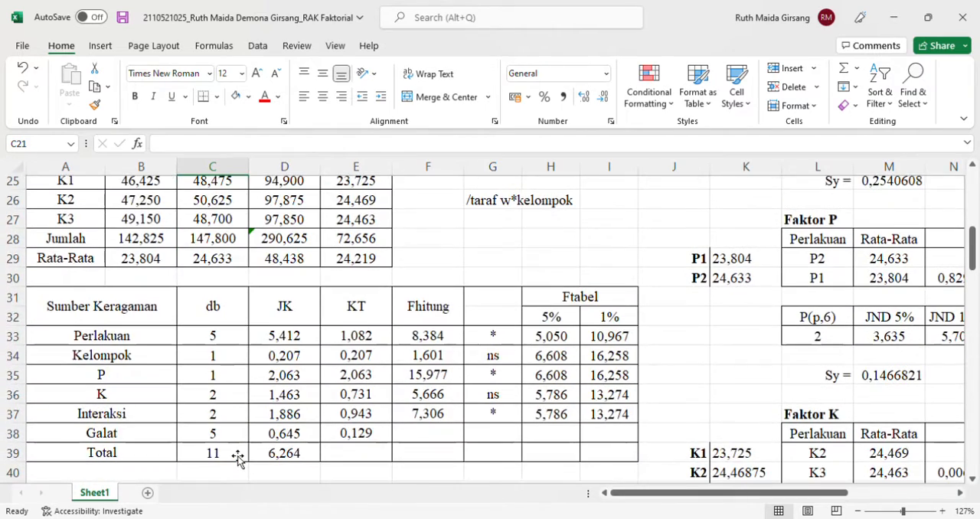
{"action": "left_click", "coordinate": [511, 193]}
{"action": "key", "text": "BackSpace"}
{"action": "key", "text": "Return"}
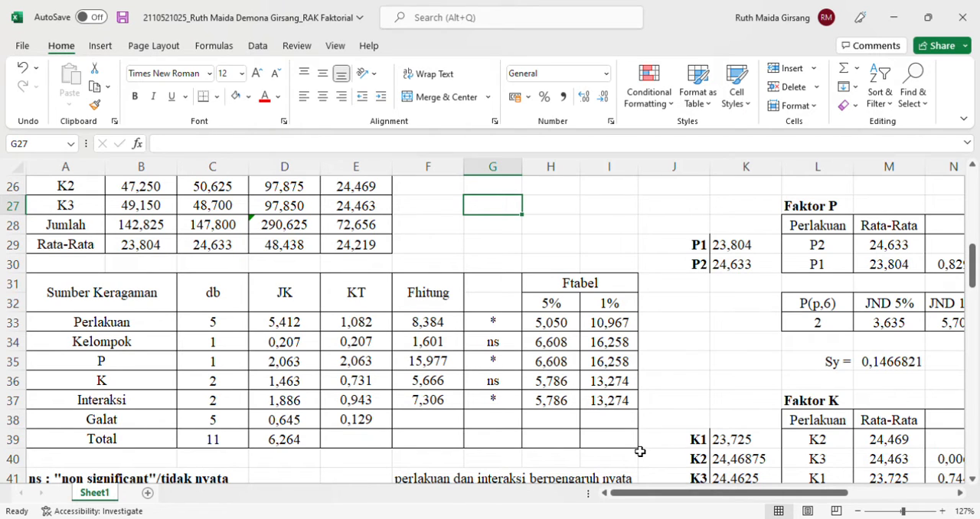
Examine the Total db formula in C39 and the data range it references in the treatment table
{"action": "left_click", "coordinate": [227, 439]}
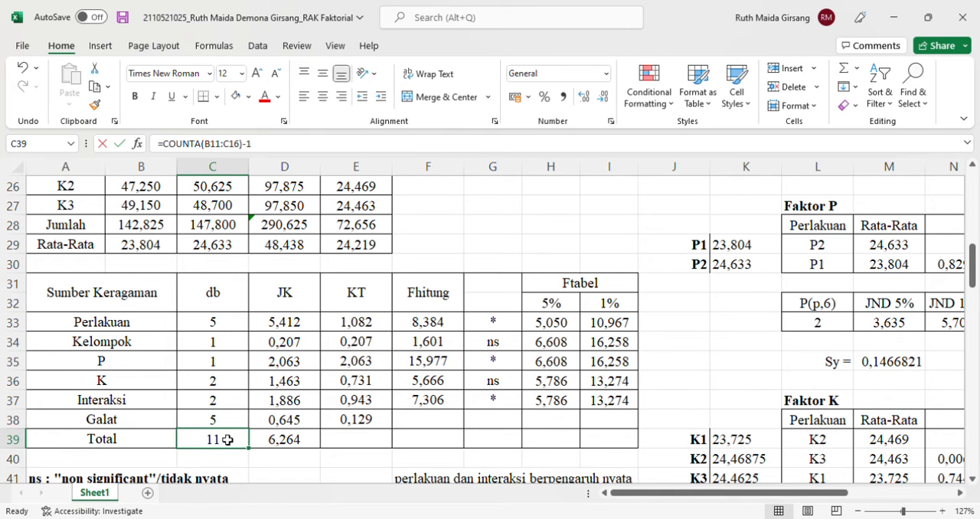
{"action": "double_click", "coordinate": [227, 439]}
{"action": "scroll", "coordinate": [201, 247], "scroll_direction": "up", "scroll_amount": 5}
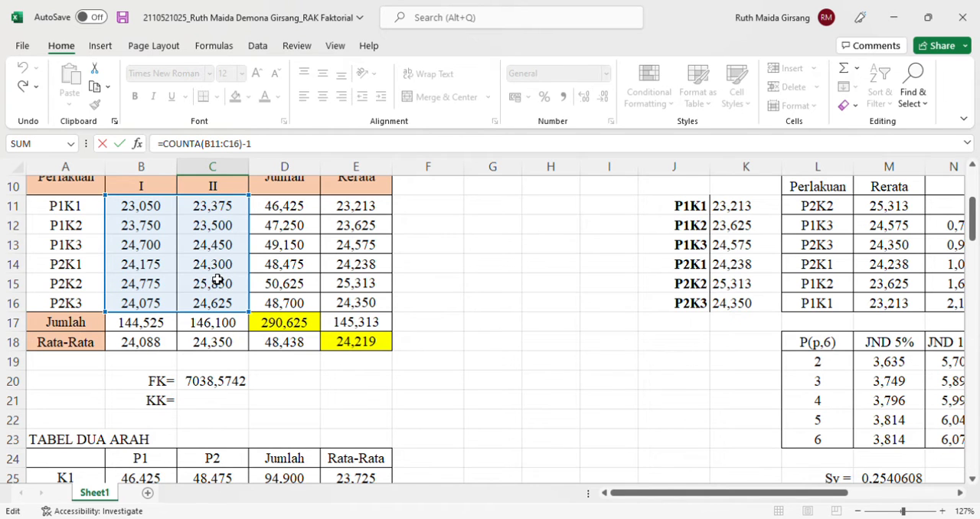
{"action": "scroll", "coordinate": [218, 280], "scroll_direction": "down", "scroll_amount": 7}
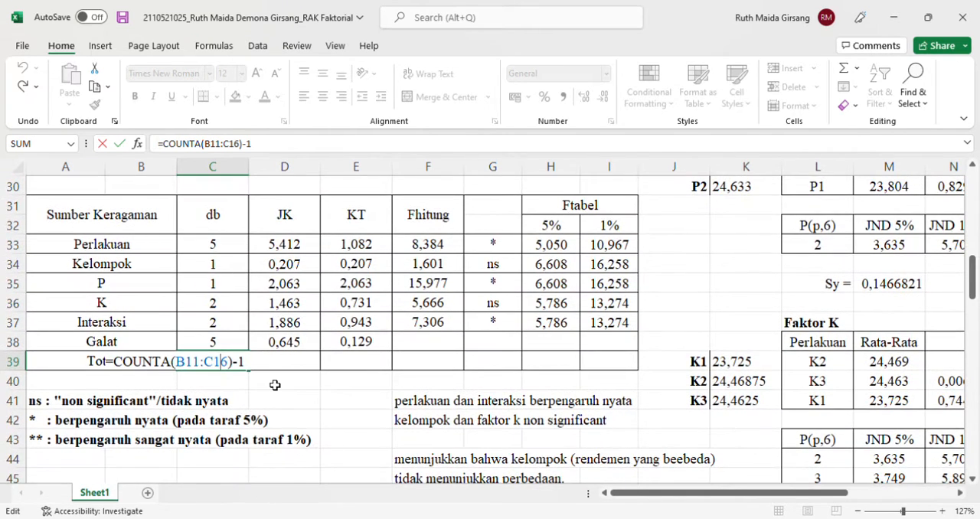
{"action": "key", "text": "Return"}
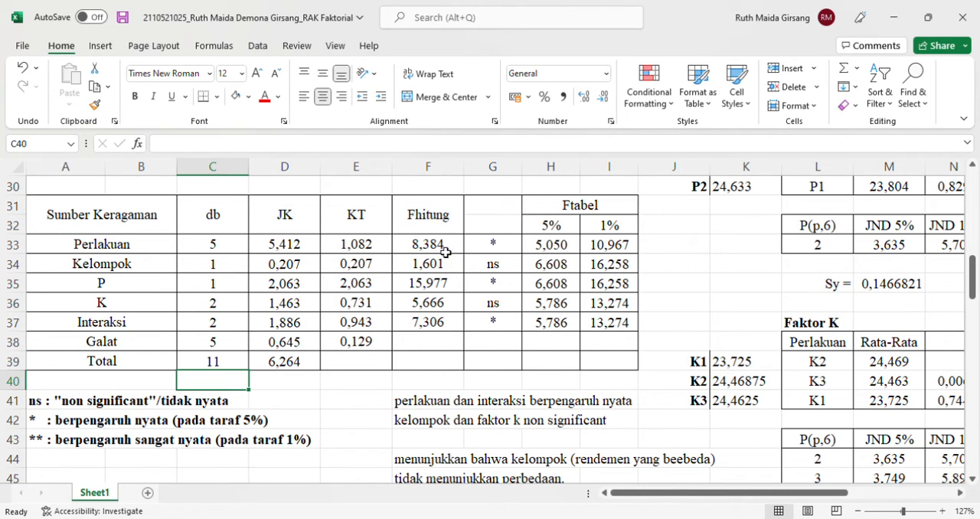
Examine the Perlakuan db formula in C33 and the treatment labels it references
{"action": "left_click", "coordinate": [213, 246]}
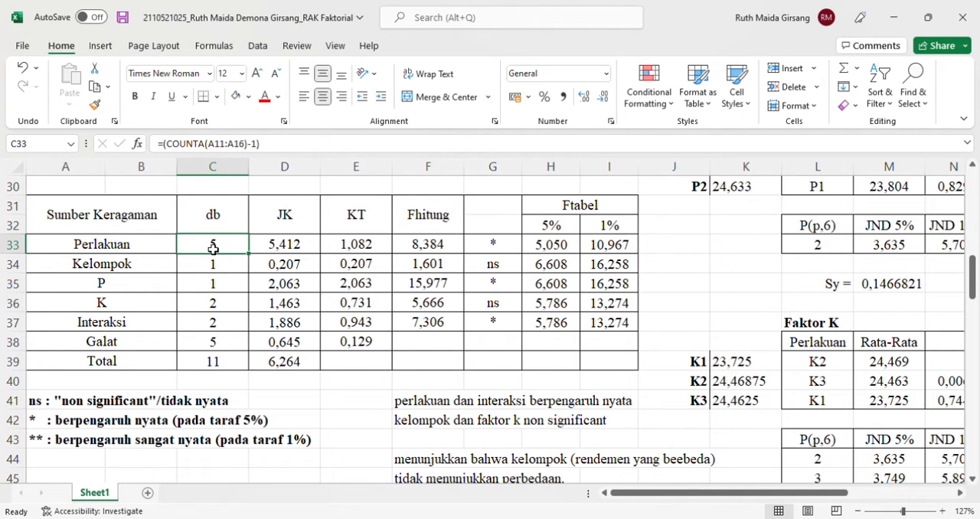
{"action": "double_click", "coordinate": [213, 249]}
{"action": "scroll", "coordinate": [213, 249], "scroll_direction": "up", "scroll_amount": 2}
{"action": "scroll", "coordinate": [212, 249], "scroll_direction": "up", "scroll_amount": 5}
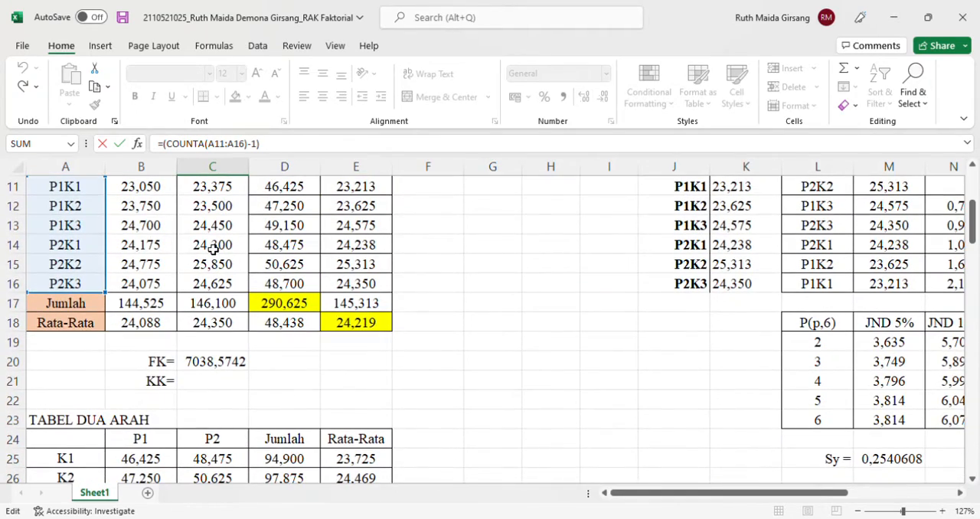
{"action": "scroll", "coordinate": [213, 248], "scroll_direction": "up", "scroll_amount": 1}
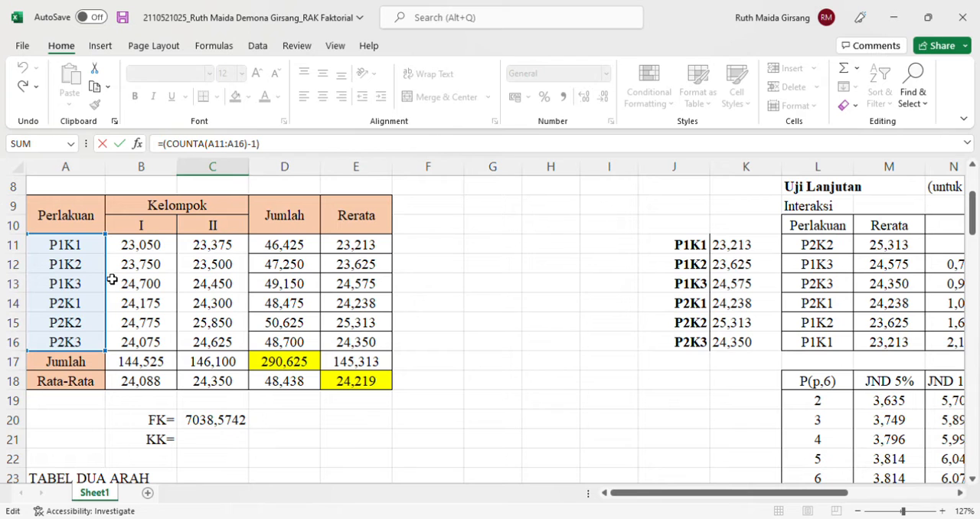
{"action": "key", "text": "Return"}
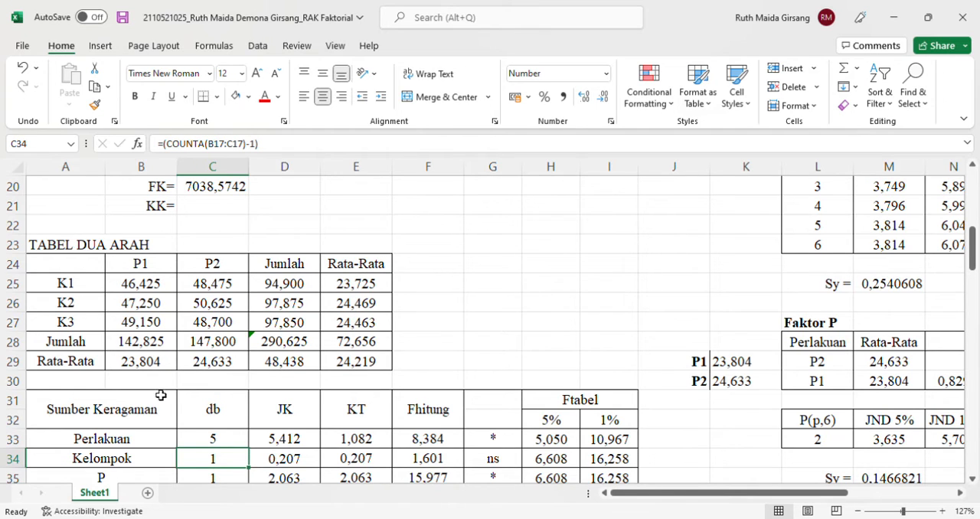
Examine the Kelompok db formula in C34 and the group totals it references
{"action": "double_click", "coordinate": [215, 459]}
{"action": "scroll", "coordinate": [231, 374], "scroll_direction": "up", "scroll_amount": 6}
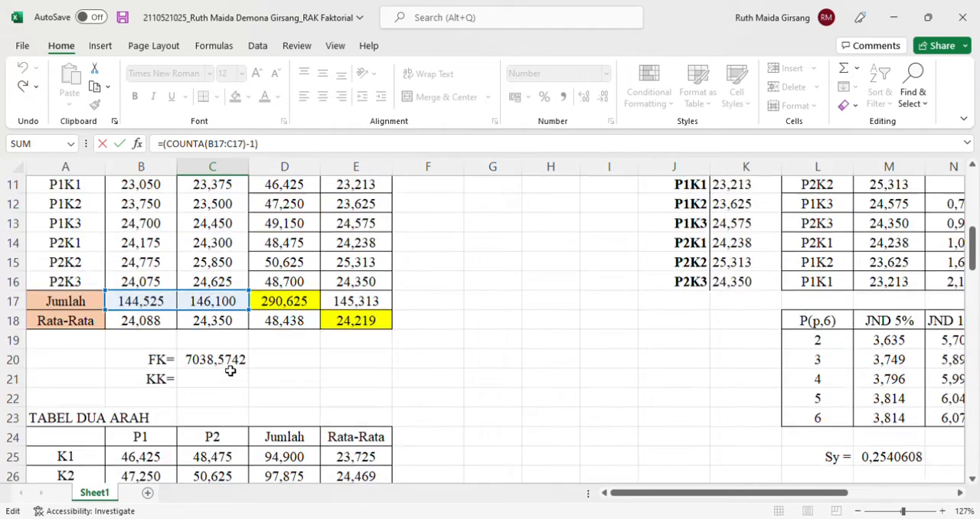
{"action": "scroll", "coordinate": [223, 306], "scroll_direction": "down", "scroll_amount": 3}
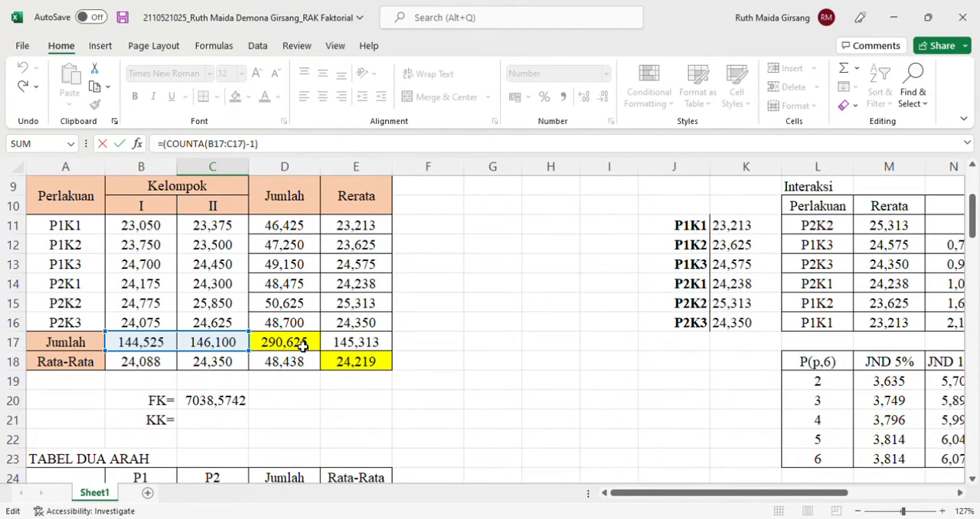
{"action": "scroll", "coordinate": [303, 347], "scroll_direction": "down", "scroll_amount": 5}
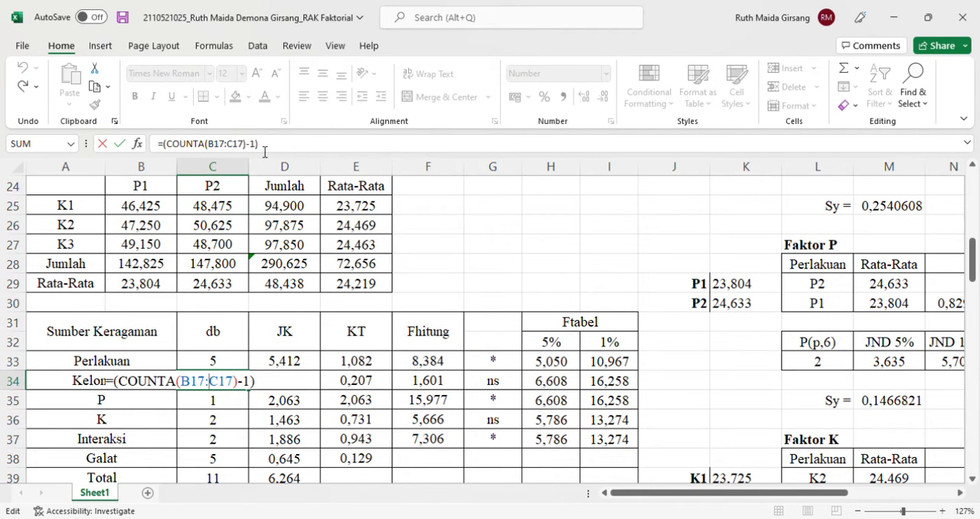
{"action": "key", "text": "Return"}
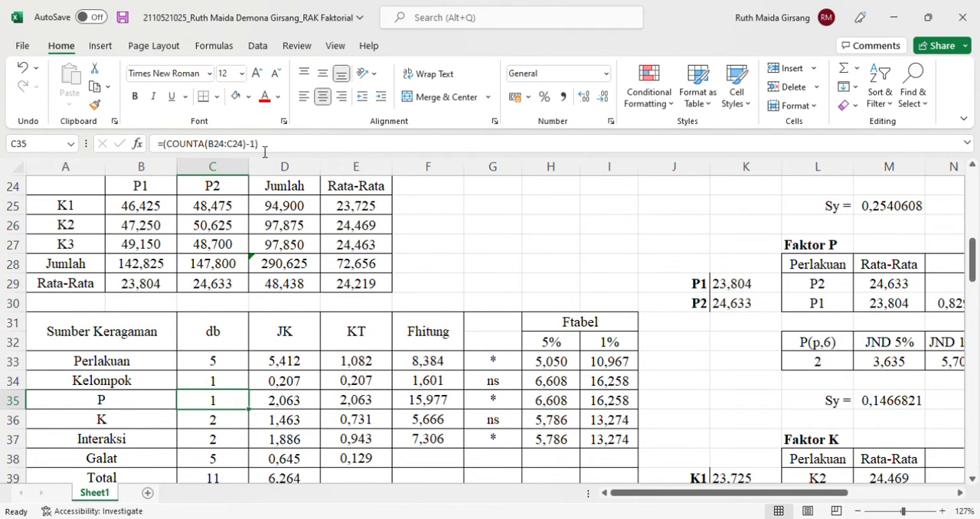
Examine the db formulas for P, K and Interaksi in cells C35 to C37 and the cells they reference
{"action": "left_click", "coordinate": [93, 404]}
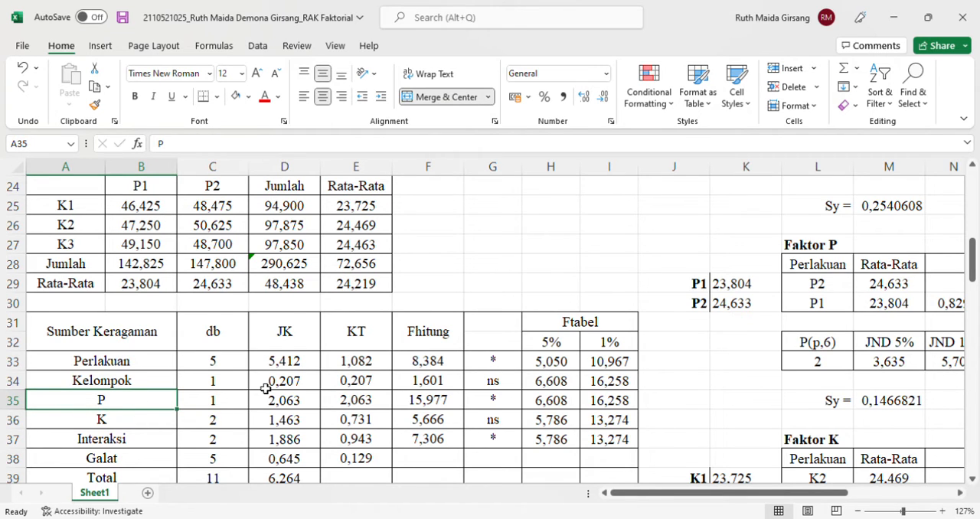
{"action": "double_click", "coordinate": [228, 404]}
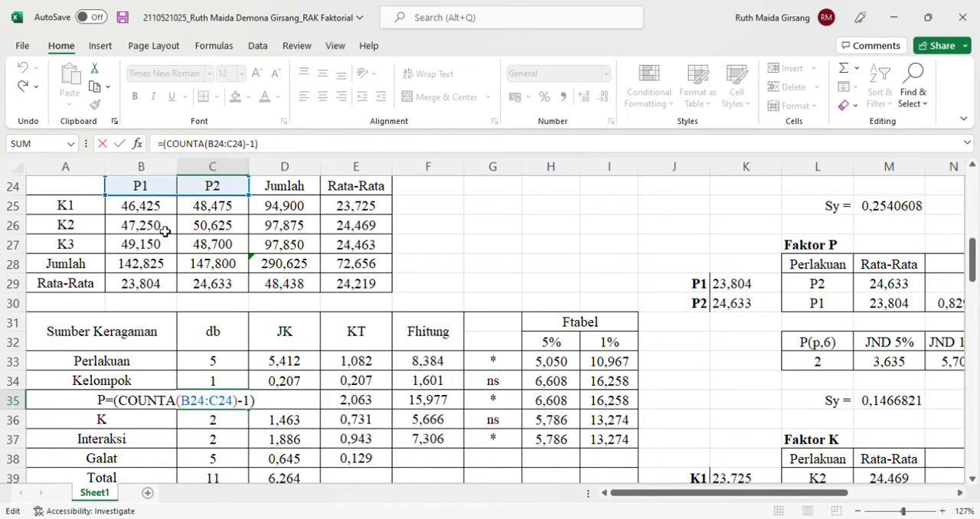
{"action": "key", "text": "Return"}
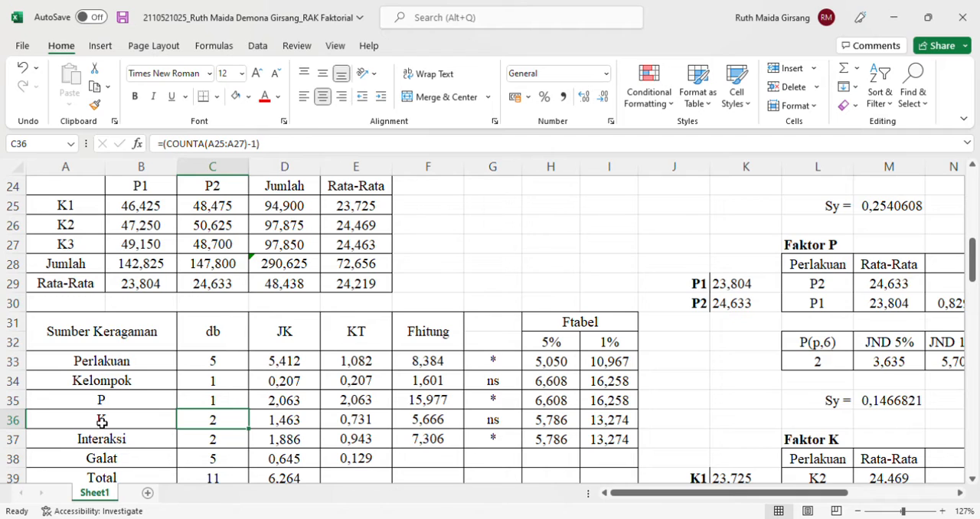
{"action": "double_click", "coordinate": [212, 425]}
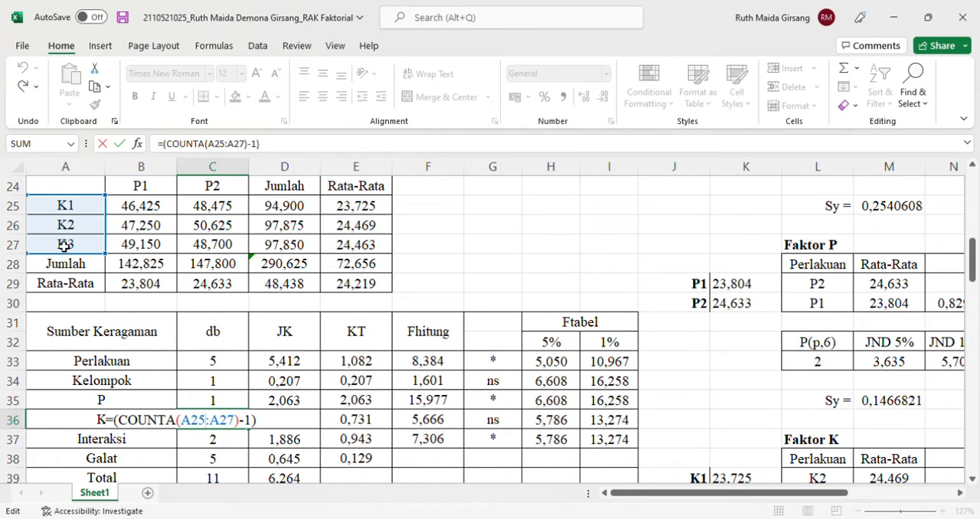
{"action": "key", "text": "Return"}
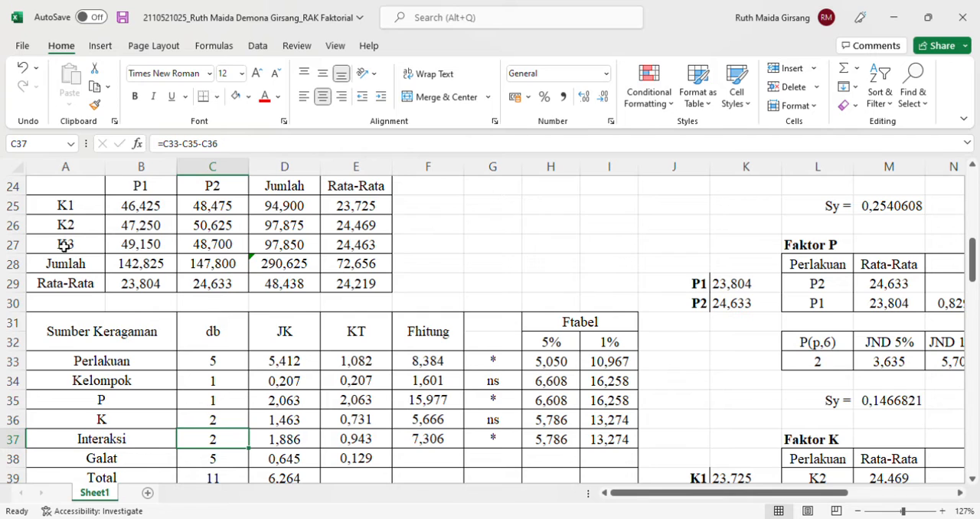
{"action": "double_click", "coordinate": [220, 447]}
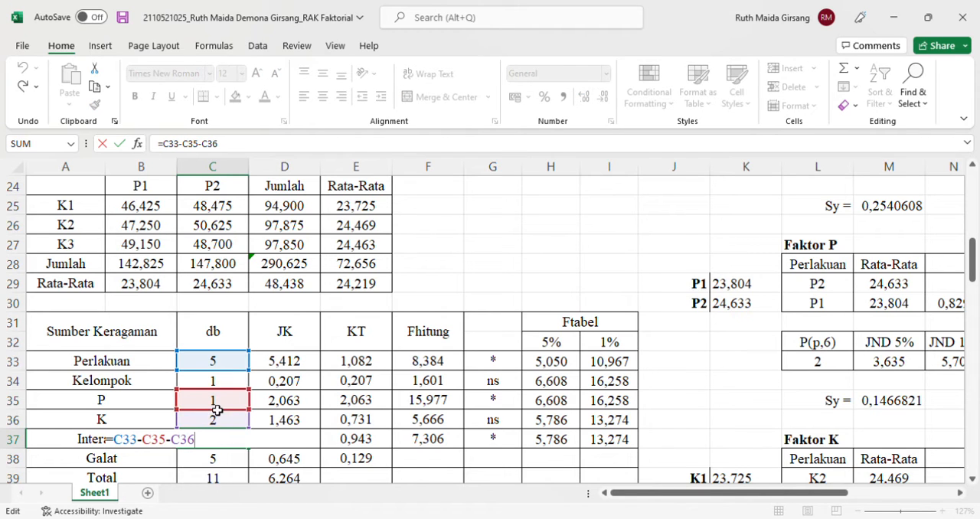
{"action": "key", "text": "Return"}
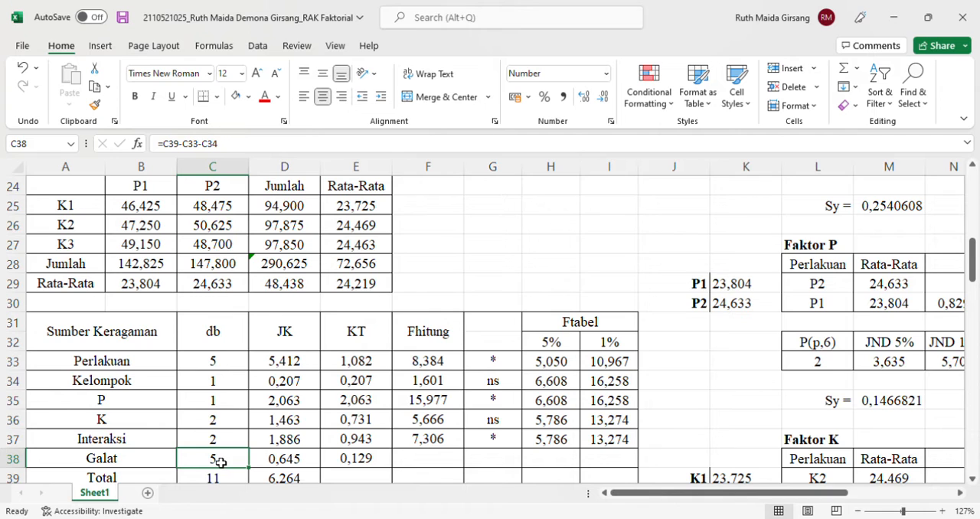
Try re-entering the Galat db formula in C38 as =C39-C33-C34 and undo the entry
{"action": "type", "text": "="}
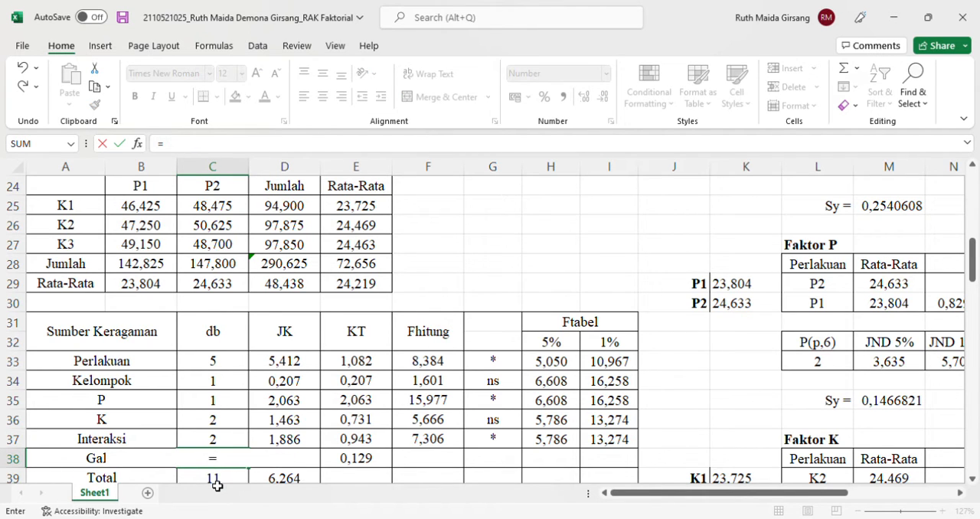
{"action": "left_click", "coordinate": [215, 479]}
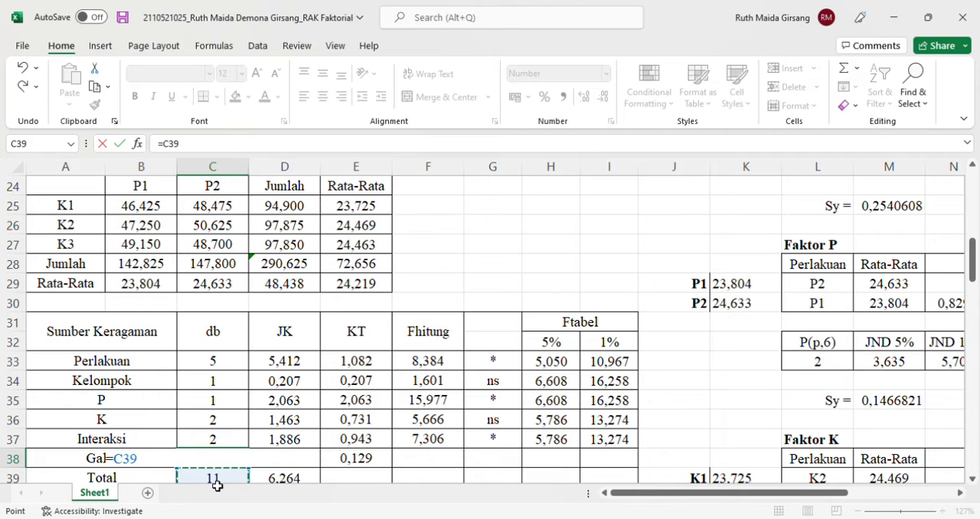
{"action": "type", "text": "-"}
{"action": "left_click", "coordinate": [227, 367]}
{"action": "type", "text": "-"}
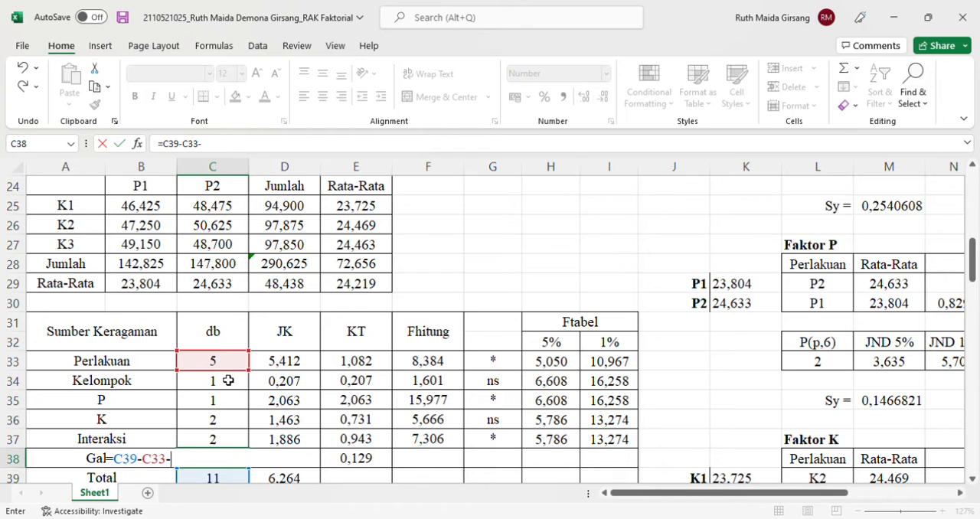
{"action": "left_click", "coordinate": [228, 380]}
{"action": "key", "text": "Return"}
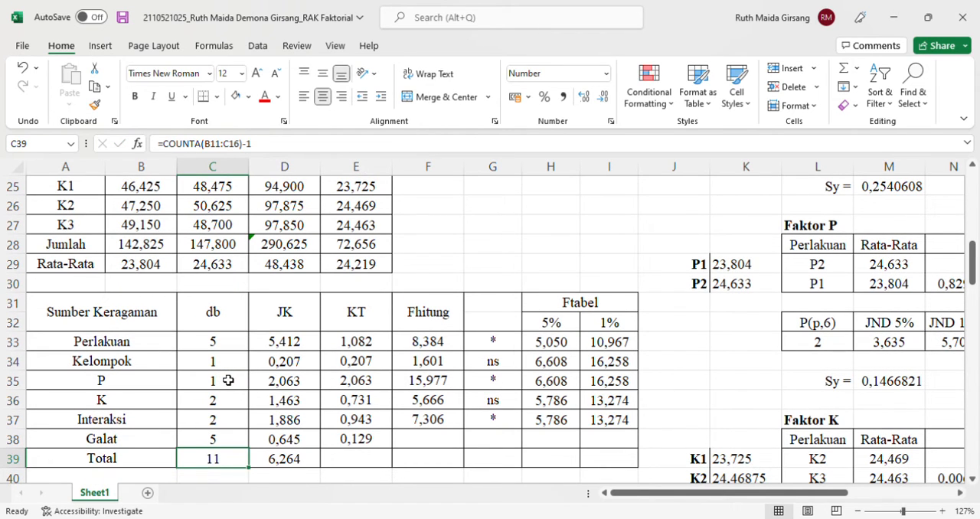
{"action": "left_click", "coordinate": [29, 69]}
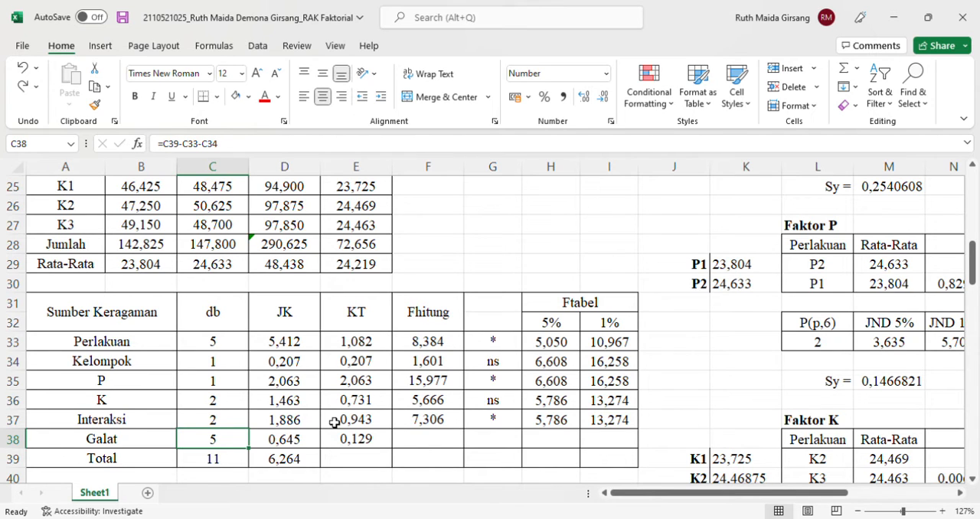
Examine the Perlakuan JK formula in D33 together with the treatment totals in D11:D16 and the FK cell it references
{"action": "double_click", "coordinate": [296, 342]}
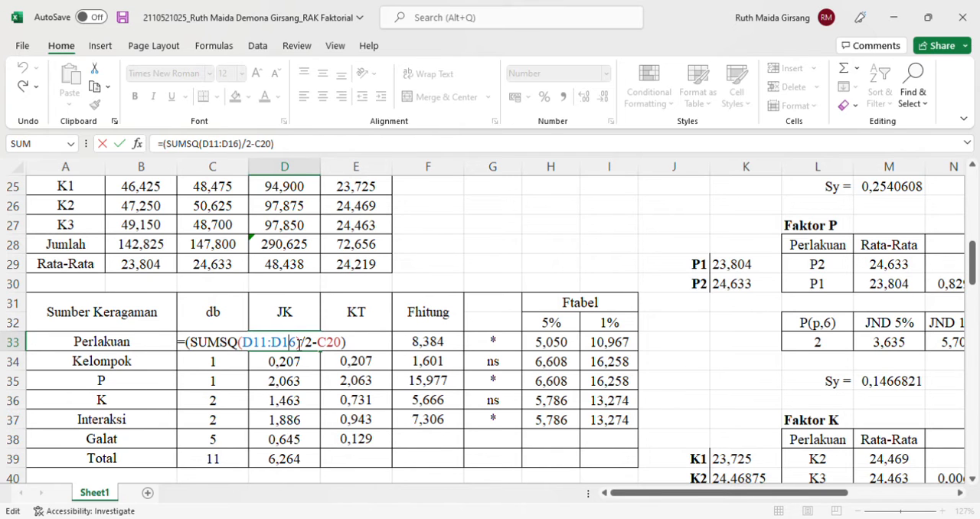
{"action": "scroll", "coordinate": [297, 342], "scroll_direction": "up", "scroll_amount": 6}
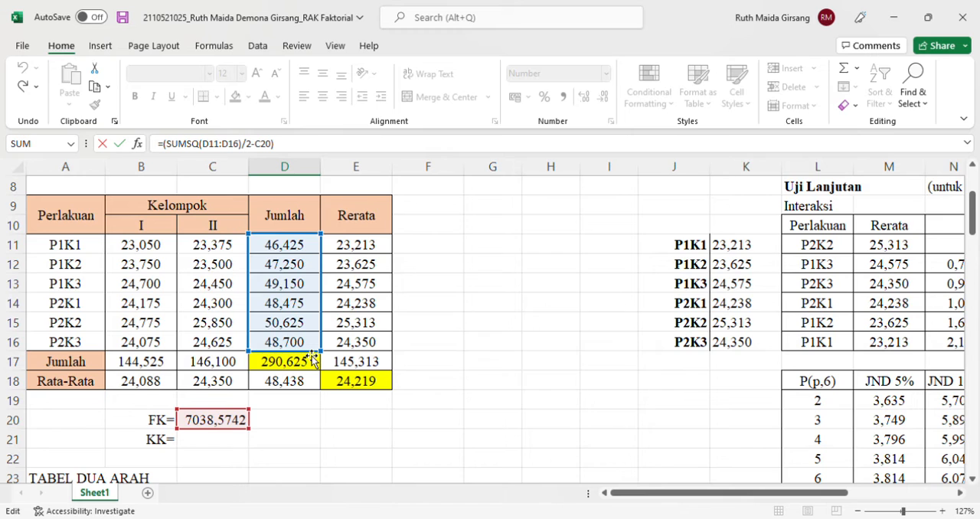
{"action": "scroll", "coordinate": [311, 360], "scroll_direction": "down", "scroll_amount": 5}
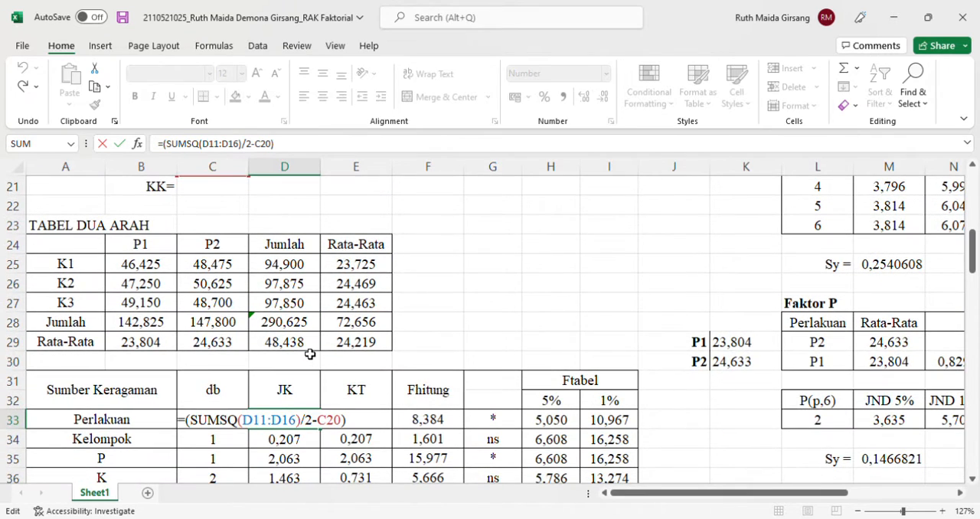
{"action": "scroll", "coordinate": [309, 354], "scroll_direction": "down", "scroll_amount": 1}
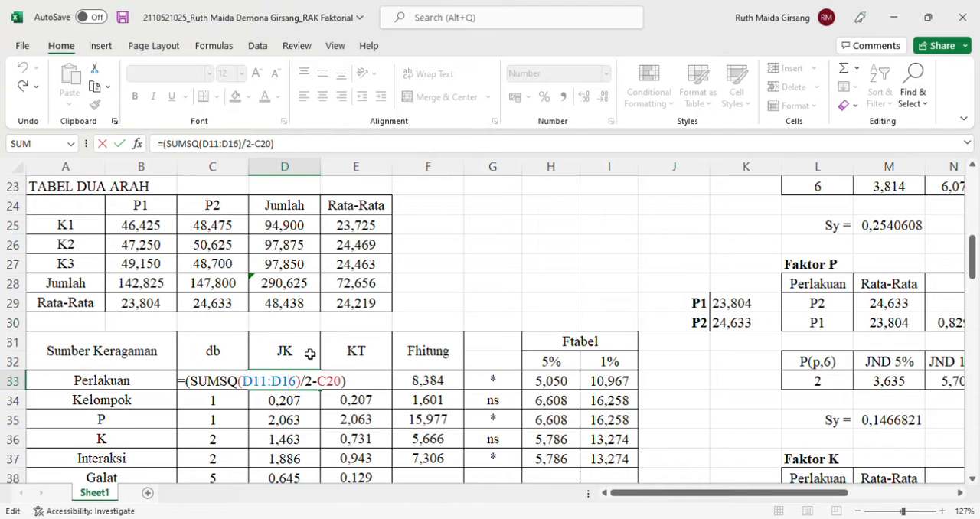
{"action": "scroll", "coordinate": [310, 354], "scroll_direction": "up", "scroll_amount": 5}
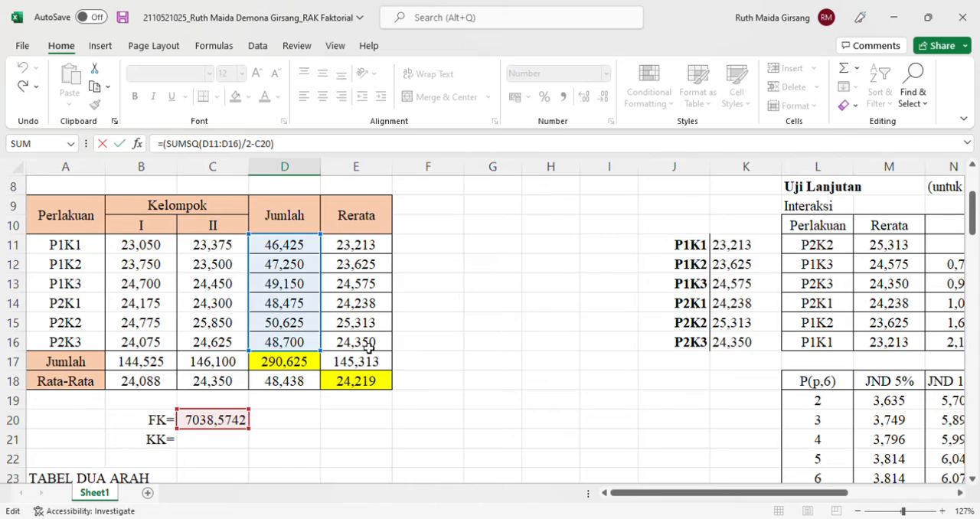
{"action": "scroll", "coordinate": [364, 348], "scroll_direction": "down", "scroll_amount": 9}
{"action": "scroll", "coordinate": [368, 348], "scroll_direction": "up", "scroll_amount": 2}
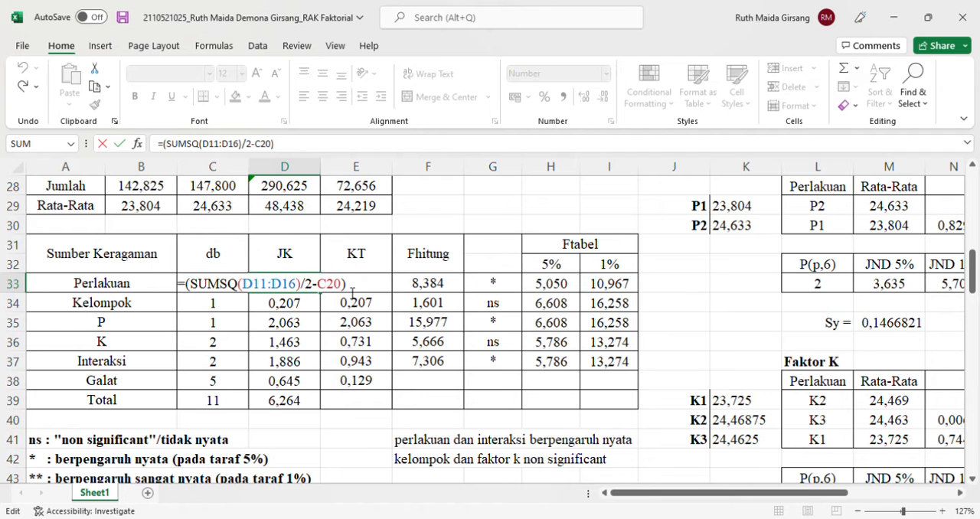
{"action": "scroll", "coordinate": [258, 227], "scroll_direction": "up", "scroll_amount": 4}
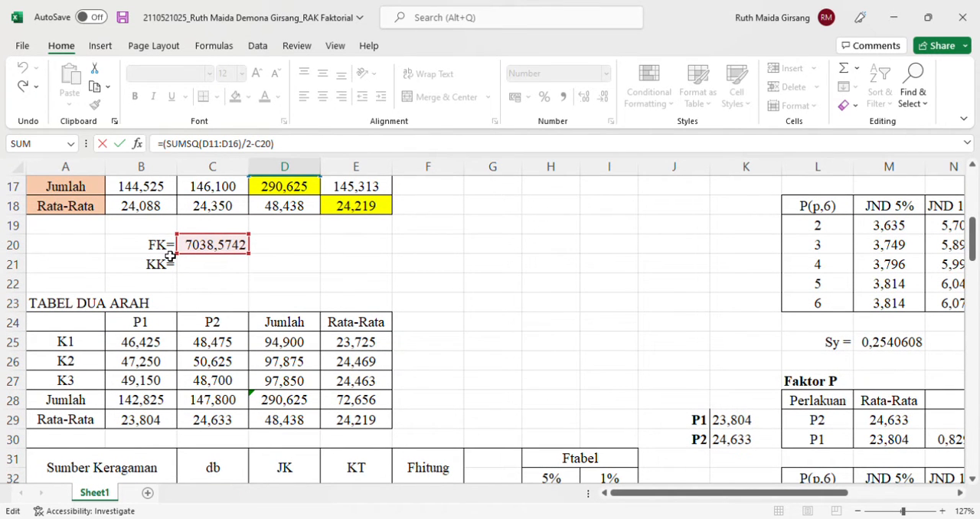
{"action": "scroll", "coordinate": [417, 342], "scroll_direction": "down", "scroll_amount": 3}
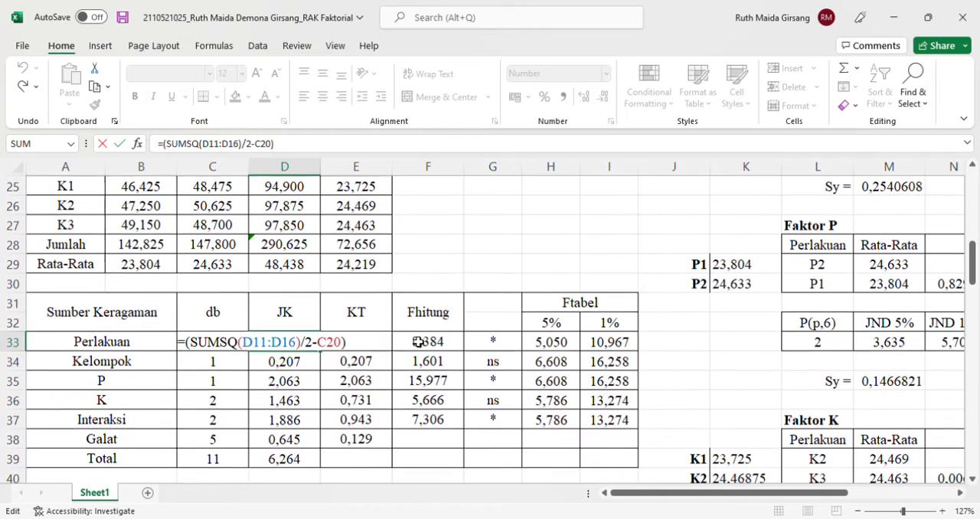
{"action": "key", "text": "Return"}
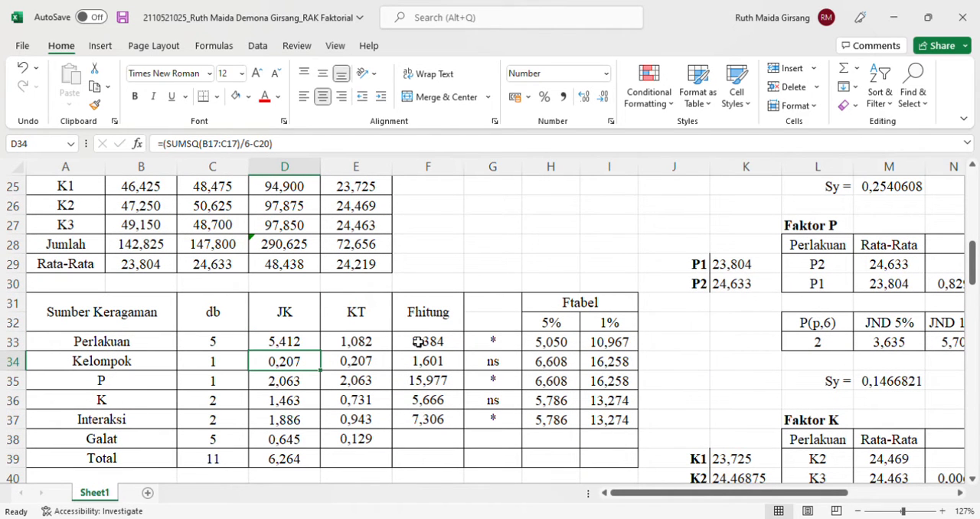
Examine the Kelompok JK formula in D34 along with the group totals in B17:C17 and the FK value it references
{"action": "double_click", "coordinate": [280, 363]}
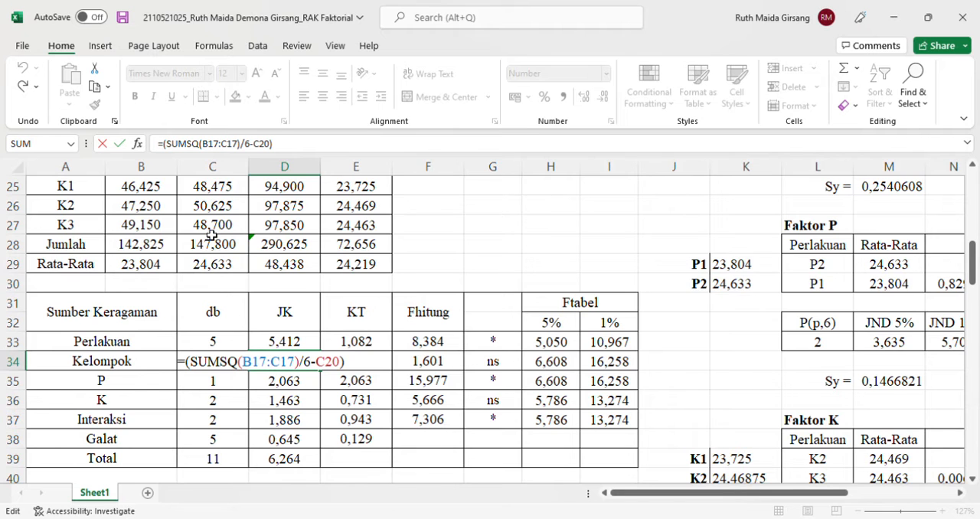
{"action": "scroll", "coordinate": [212, 235], "scroll_direction": "up", "scroll_amount": 4}
{"action": "scroll", "coordinate": [212, 235], "scroll_direction": "up", "scroll_amount": 1}
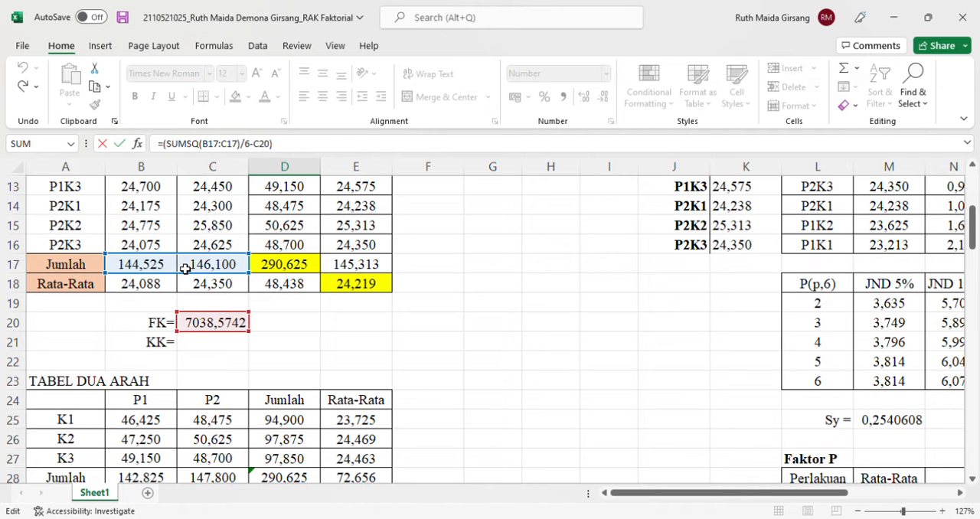
{"action": "scroll", "coordinate": [185, 268], "scroll_direction": "up", "scroll_amount": 2}
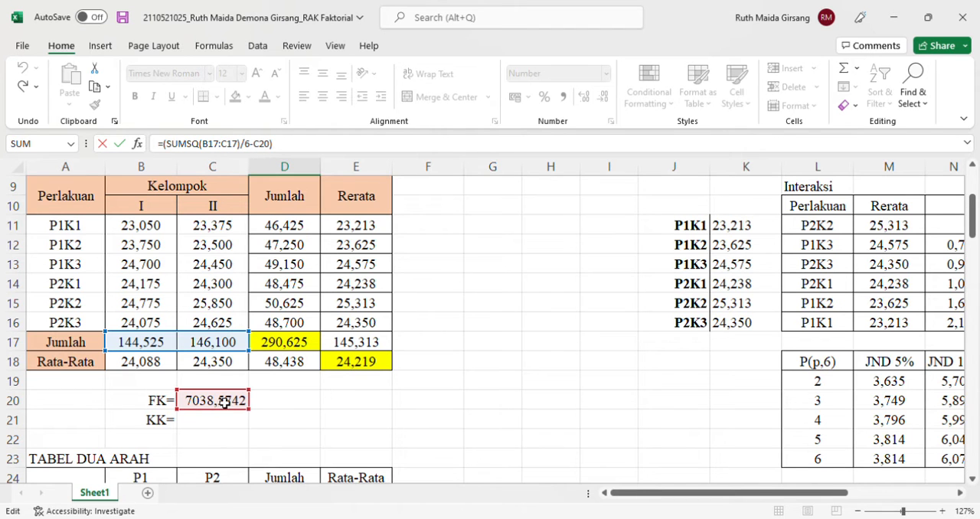
{"action": "key", "text": "Escape"}
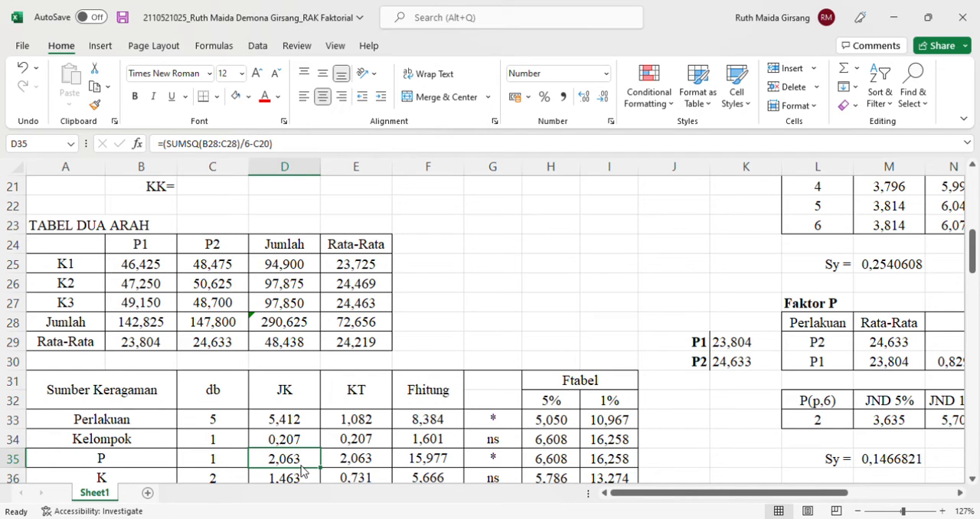
Examine the JK formula for factor P in D35 and the two-way table totals in B28:C28 it references
{"action": "scroll", "coordinate": [307, 473], "scroll_direction": "down", "scroll_amount": 4}
{"action": "left_click", "coordinate": [284, 321]}
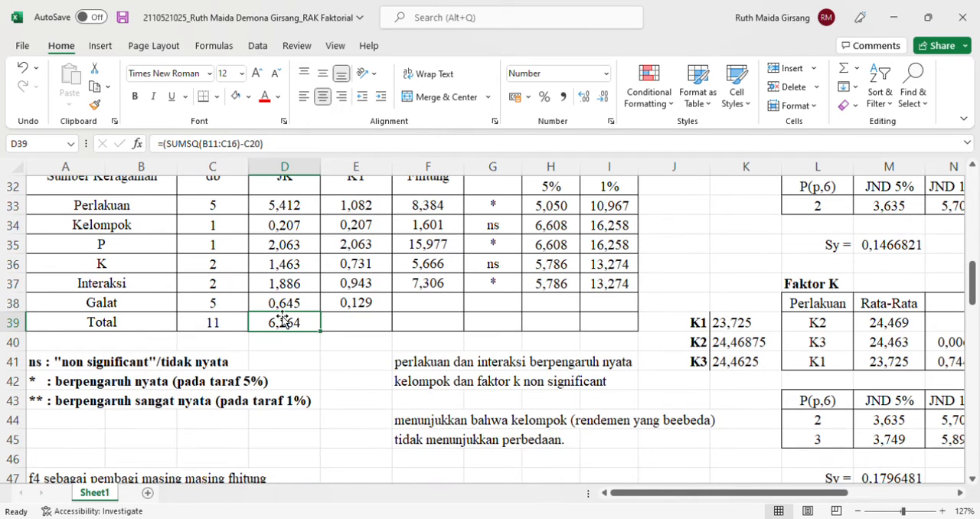
{"action": "left_click", "coordinate": [290, 245]}
{"action": "left_click", "coordinate": [296, 146]}
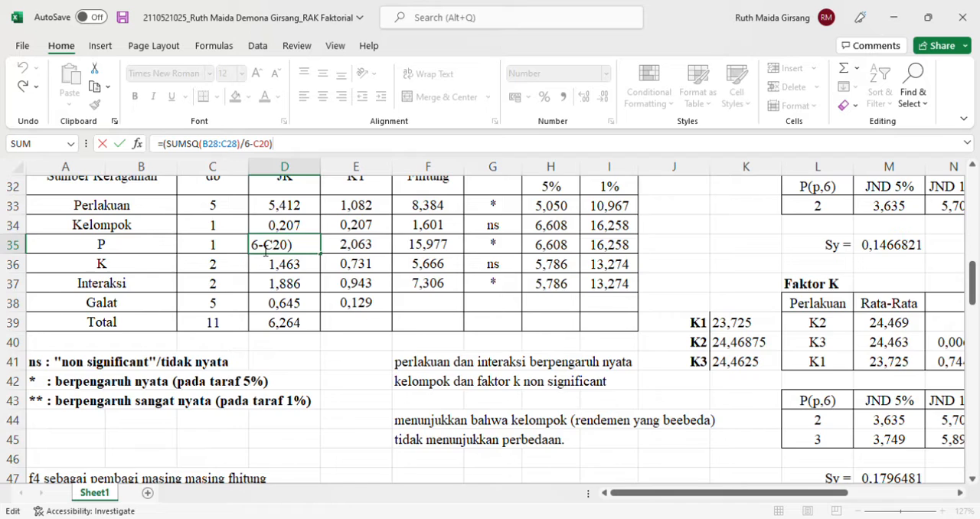
{"action": "scroll", "coordinate": [262, 247], "scroll_direction": "up", "scroll_amount": 4}
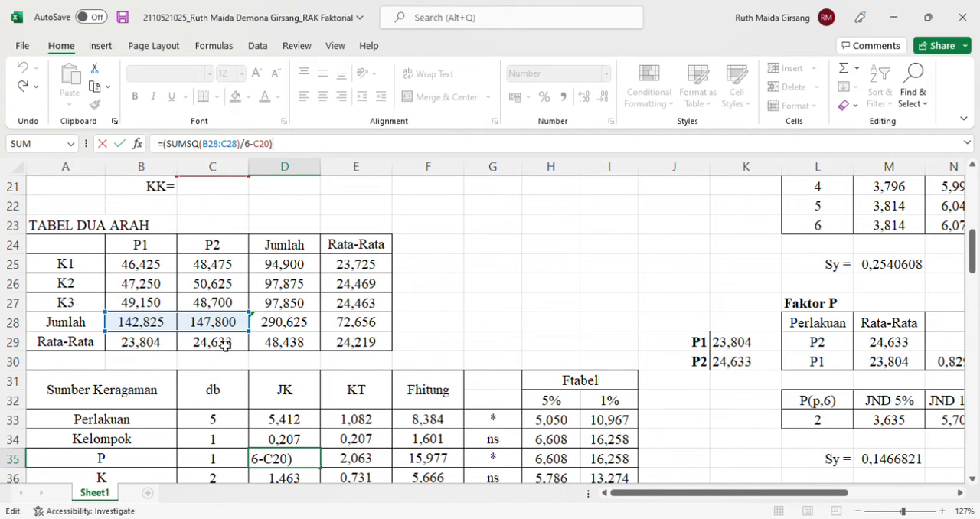
{"action": "scroll", "coordinate": [226, 346], "scroll_direction": "down", "scroll_amount": 1}
{"action": "scroll", "coordinate": [223, 346], "scroll_direction": "up", "scroll_amount": 2}
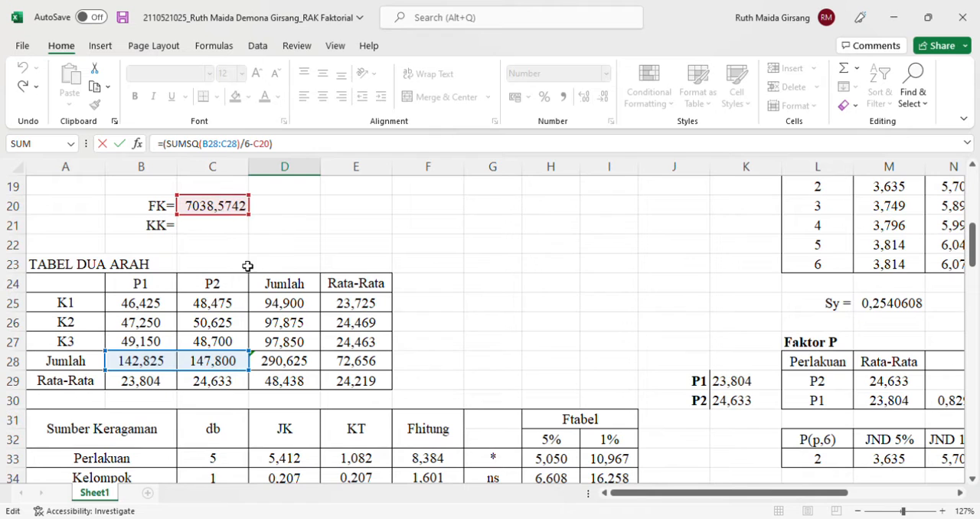
{"action": "key", "text": "Escape"}
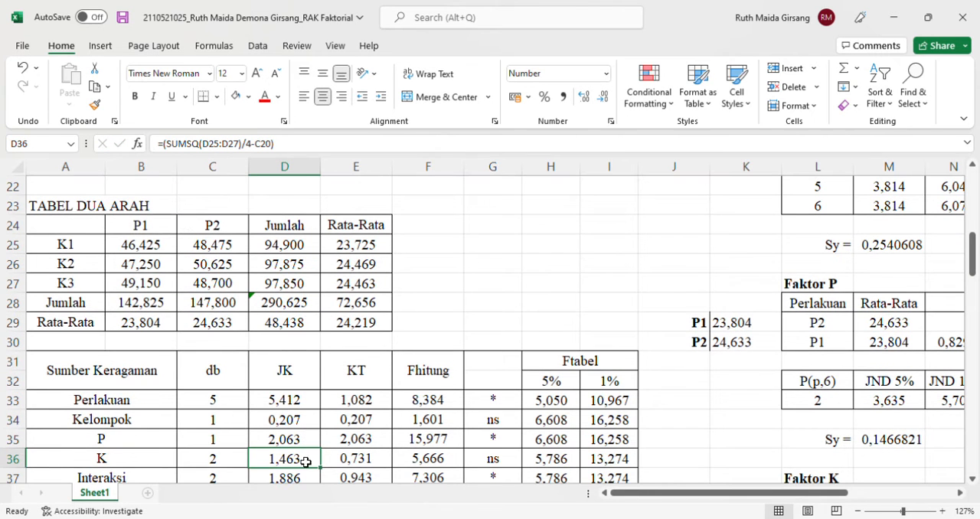
Examine the JK formula for factor K in D36 with its referenced cells, and the Interaksi JK formula in D37
{"action": "left_click", "coordinate": [312, 147]}
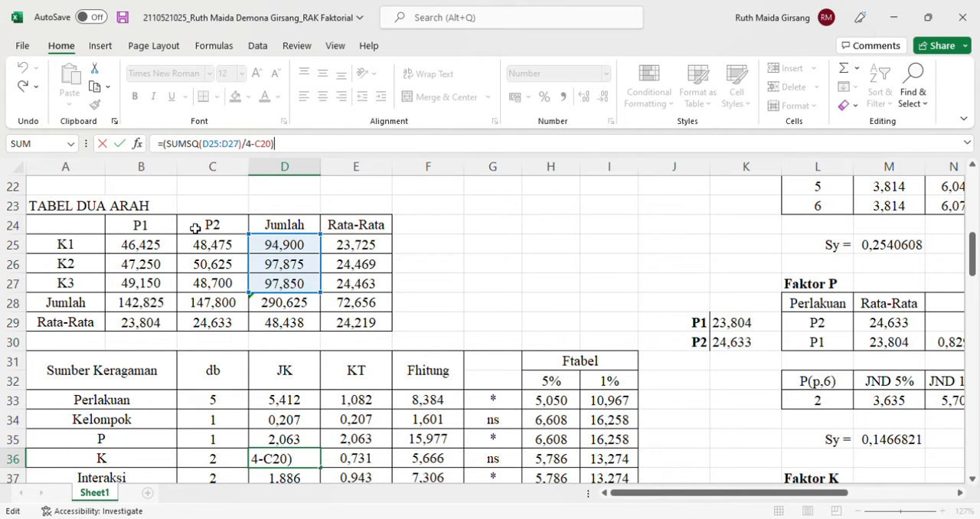
{"action": "scroll", "coordinate": [195, 229], "scroll_direction": "up", "scroll_amount": 3}
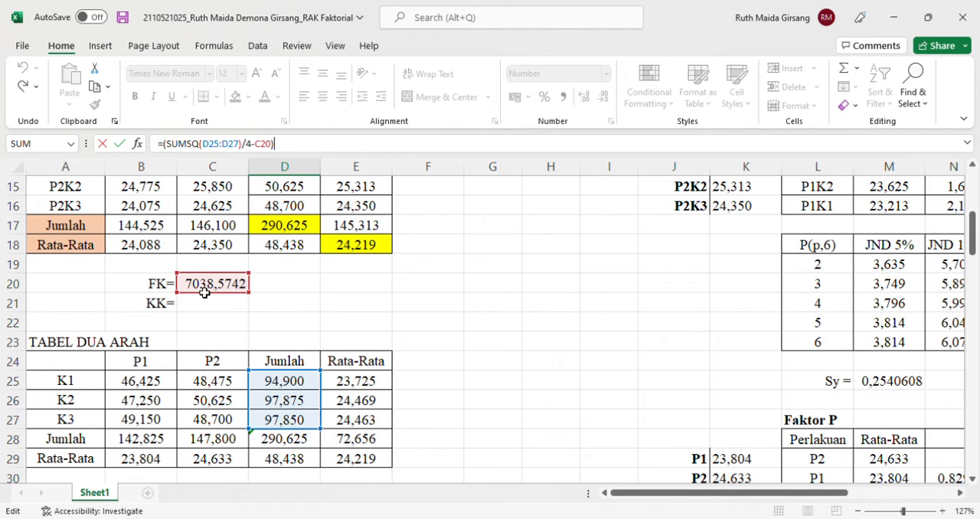
{"action": "key", "text": "Return"}
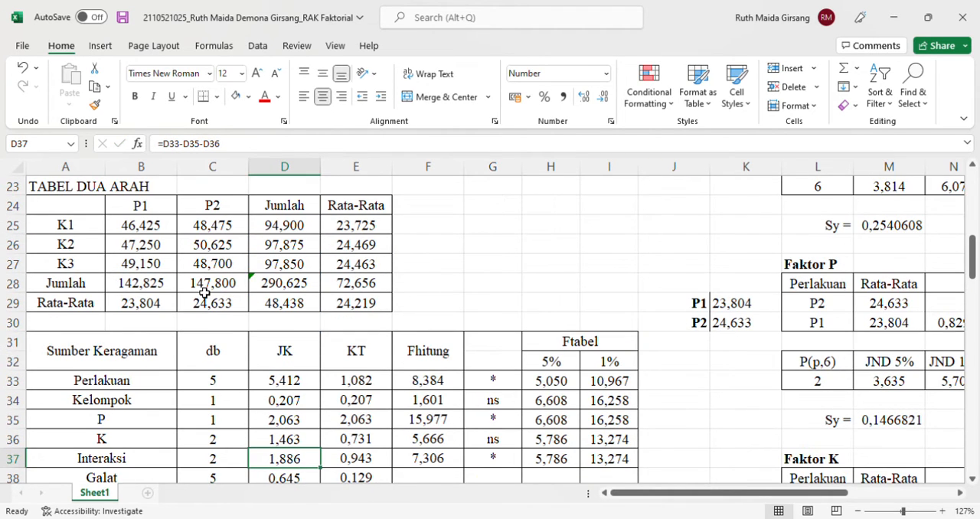
{"action": "scroll", "coordinate": [205, 292], "scroll_direction": "down", "scroll_amount": 2}
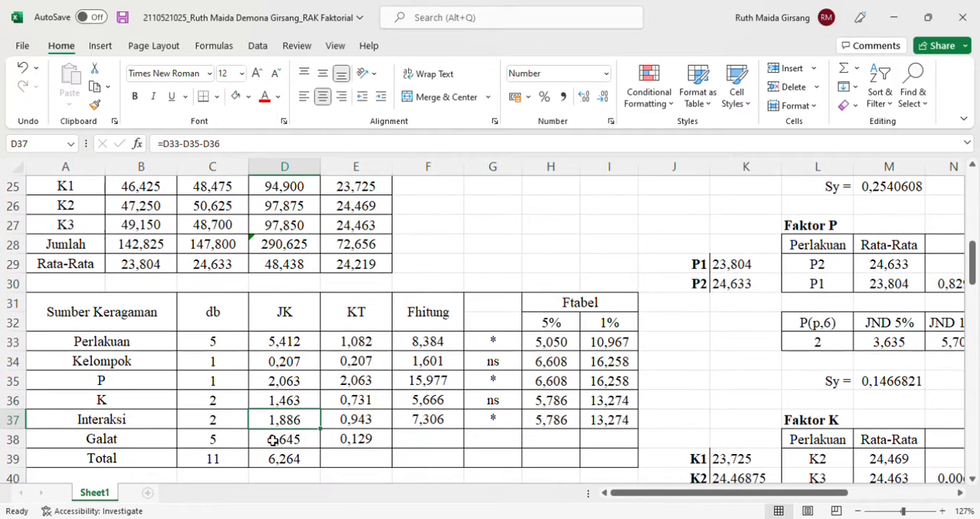
Examine the Total JK formula in D39 and the observation data in B11:C16 and FK cell it references
{"action": "double_click", "coordinate": [291, 462]}
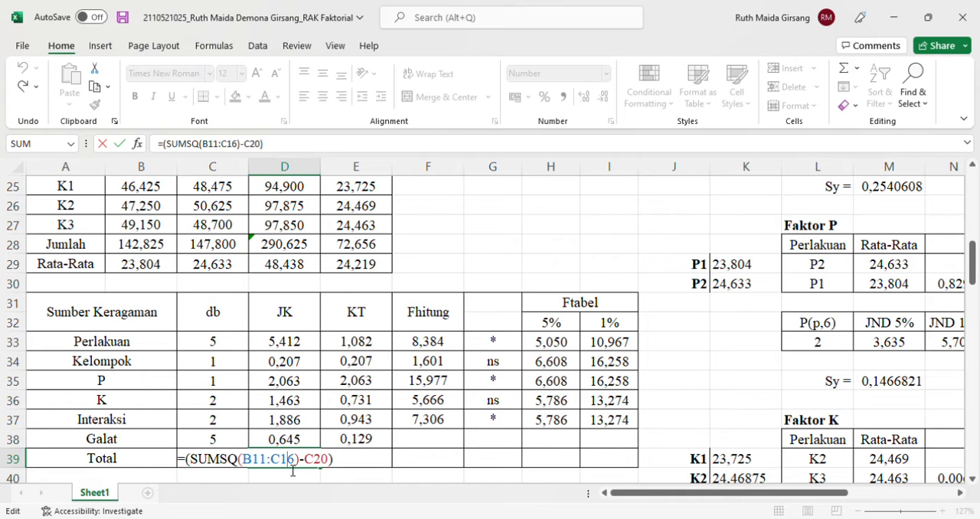
{"action": "scroll", "coordinate": [315, 280], "scroll_direction": "up", "scroll_amount": 5}
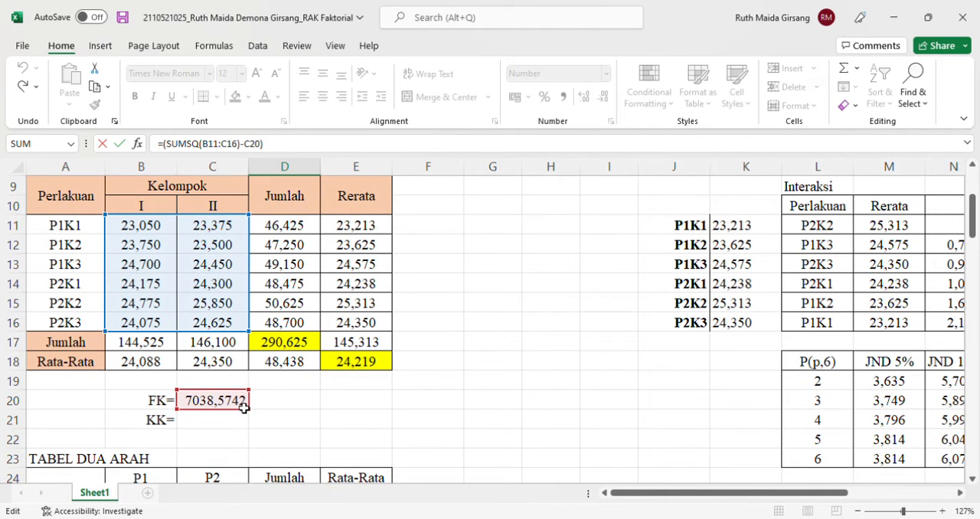
{"action": "key", "text": "Return"}
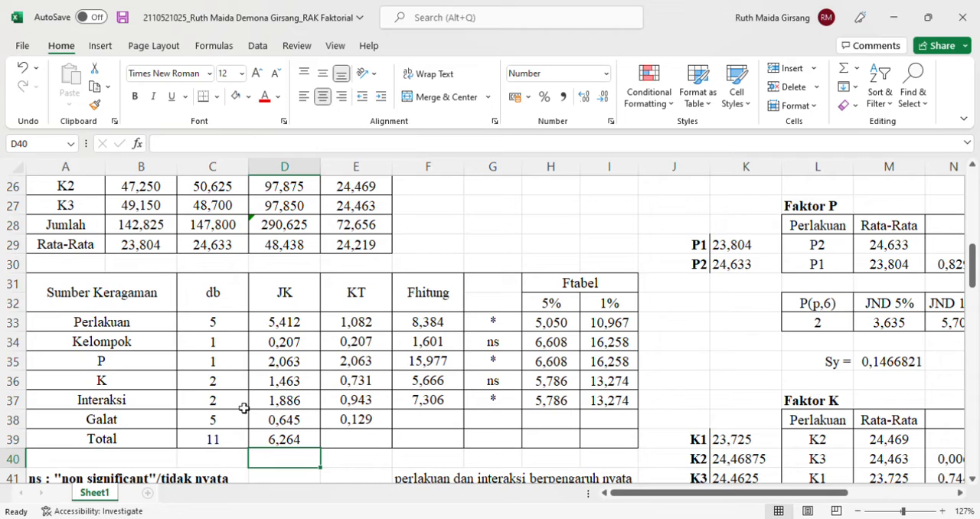
Examine the Galat JK formula in D38 and the Total, Perlakuan and Kelompok JK cells it references
{"action": "left_click", "coordinate": [295, 427]}
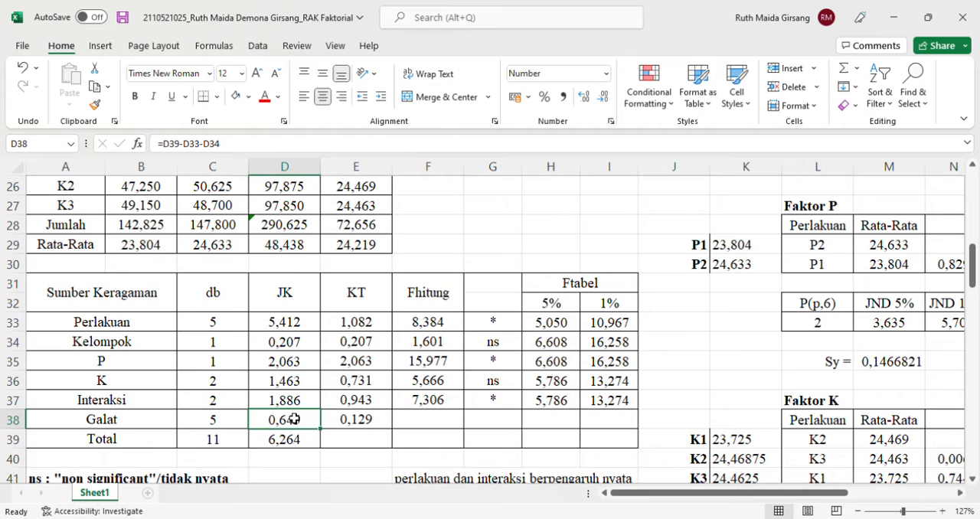
{"action": "double_click", "coordinate": [294, 420]}
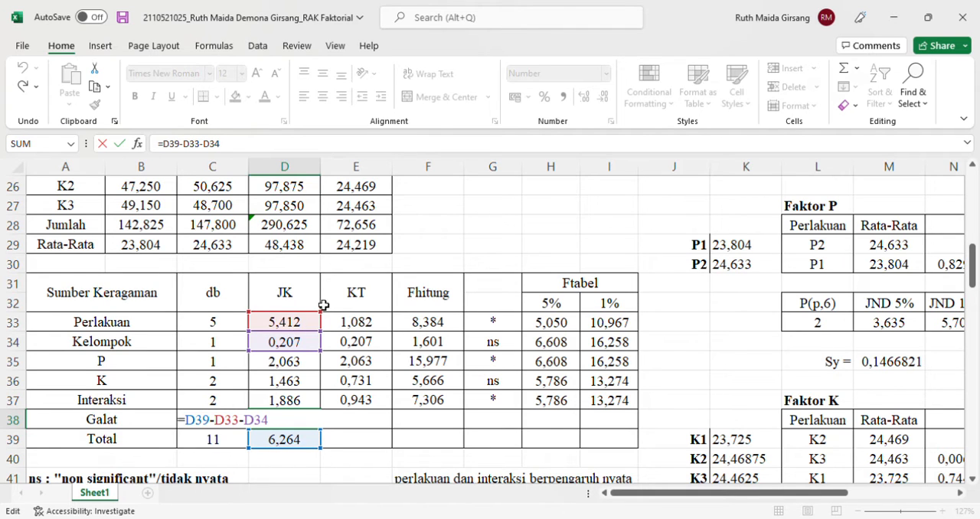
{"action": "key", "text": "Return"}
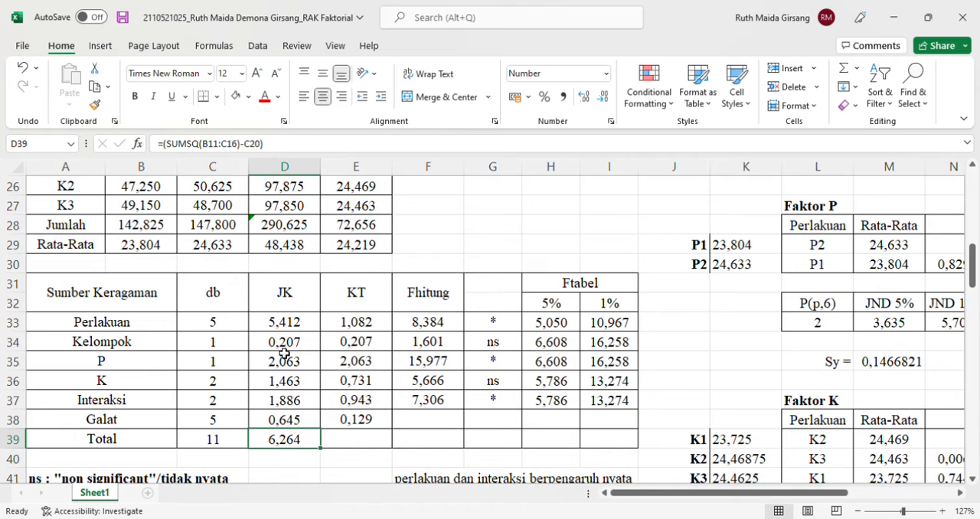
Examine the KT formulas in E33 to E38 and the JK and db cells that the Perlakuan formula references
{"action": "left_click", "coordinate": [374, 327]}
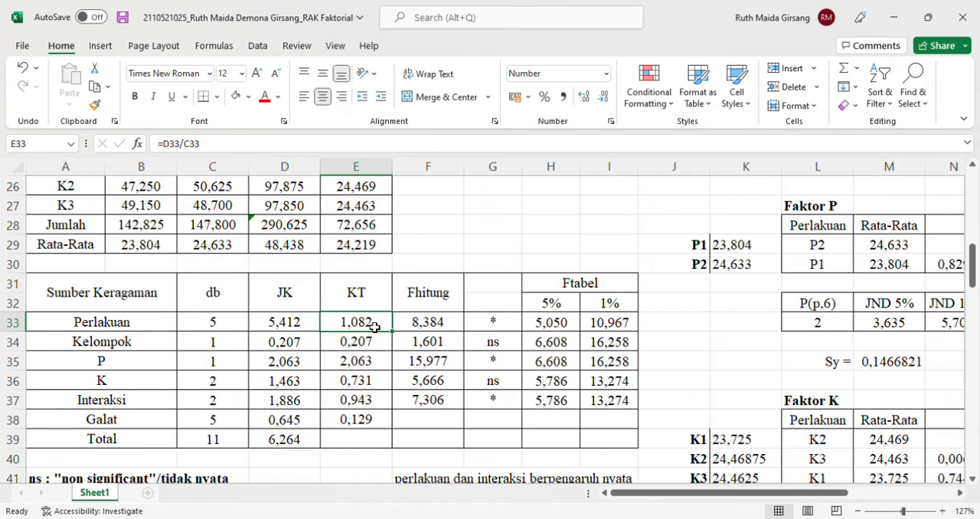
{"action": "key", "text": "Down"}
{"action": "key", "text": "Down"}
{"action": "key", "text": "Down"}
{"action": "key", "text": "Down"}
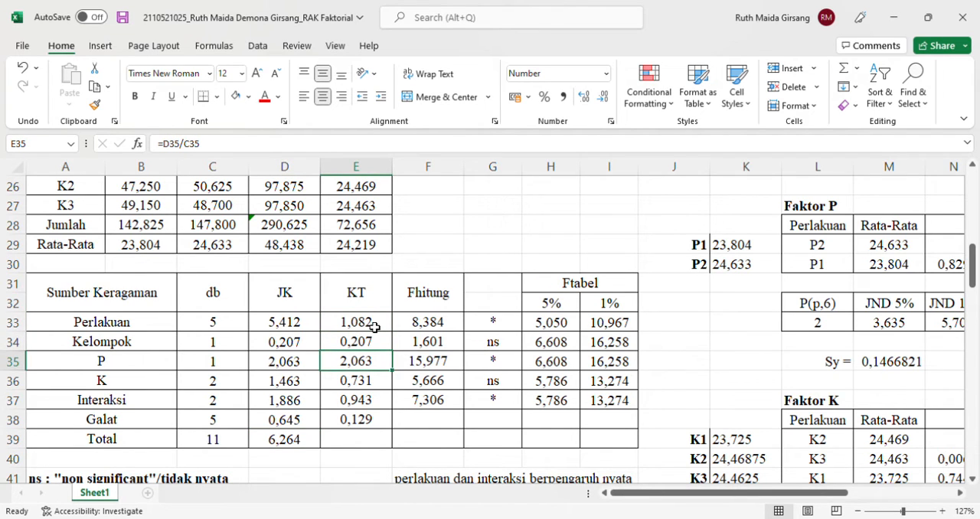
{"action": "key", "text": "Down"}
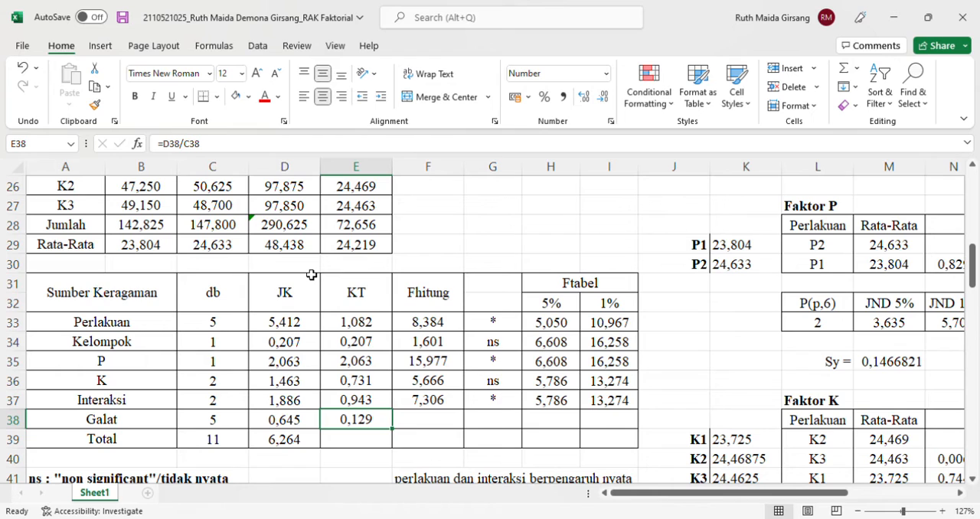
{"action": "double_click", "coordinate": [366, 324]}
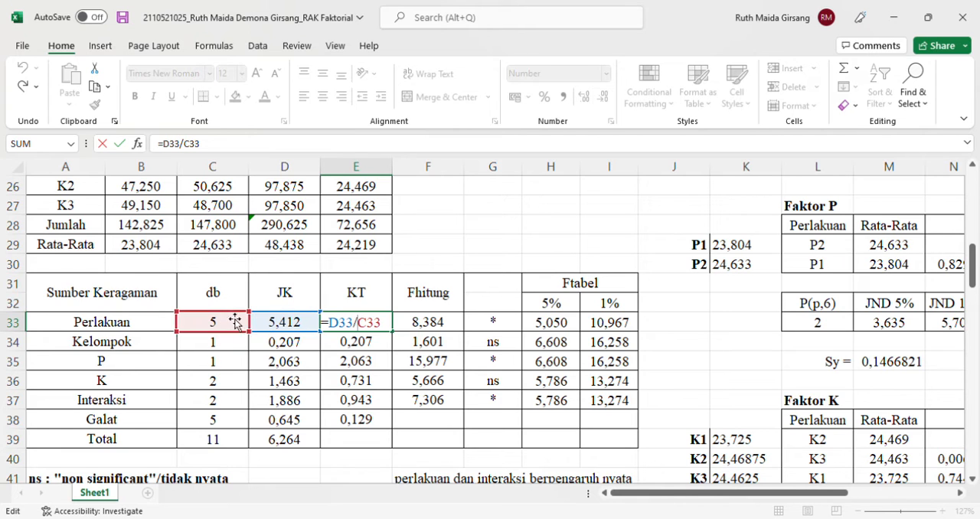
{"action": "key", "text": "Return"}
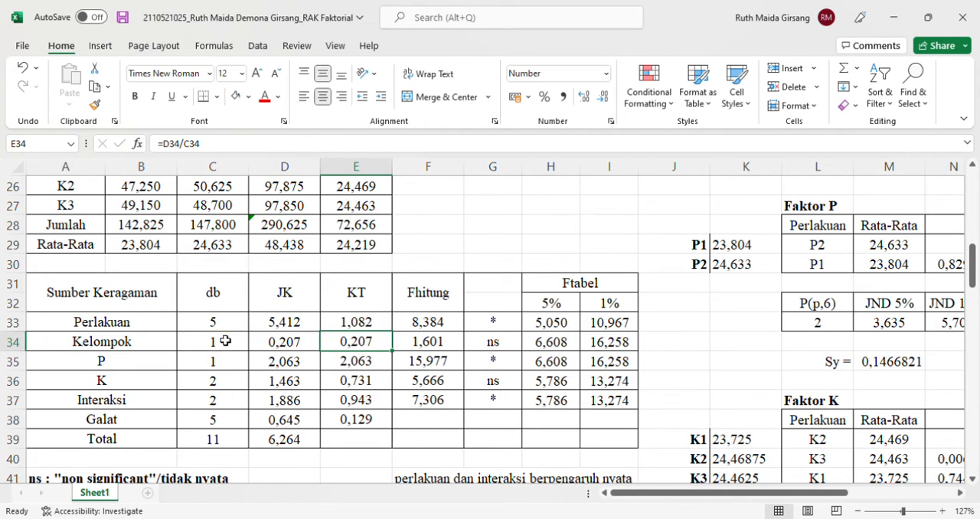
{"action": "key", "text": "ctrl+Down"}
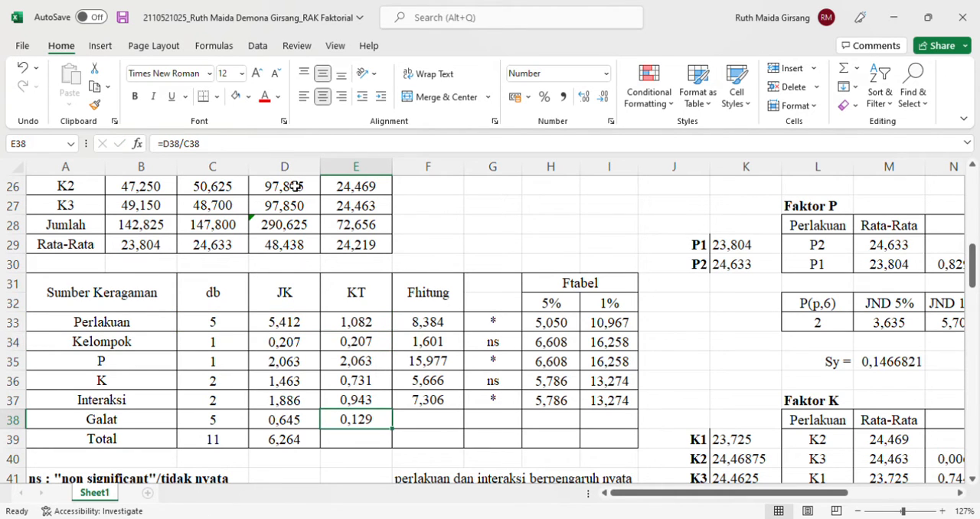
{"action": "left_click", "coordinate": [355, 344]}
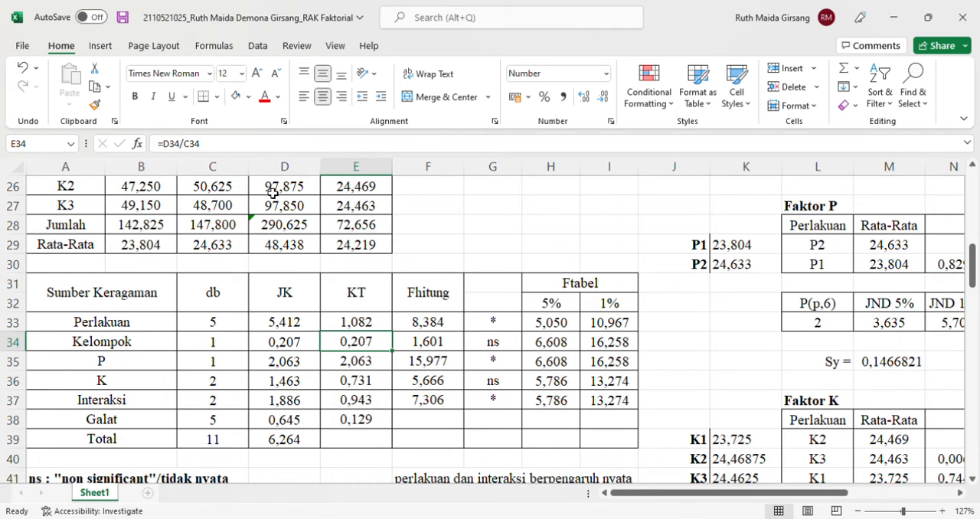
Examine each KT formula from Kelompok in E34 to Galat in E38 with the JK and db cells it references
{"action": "left_click", "coordinate": [240, 155]}
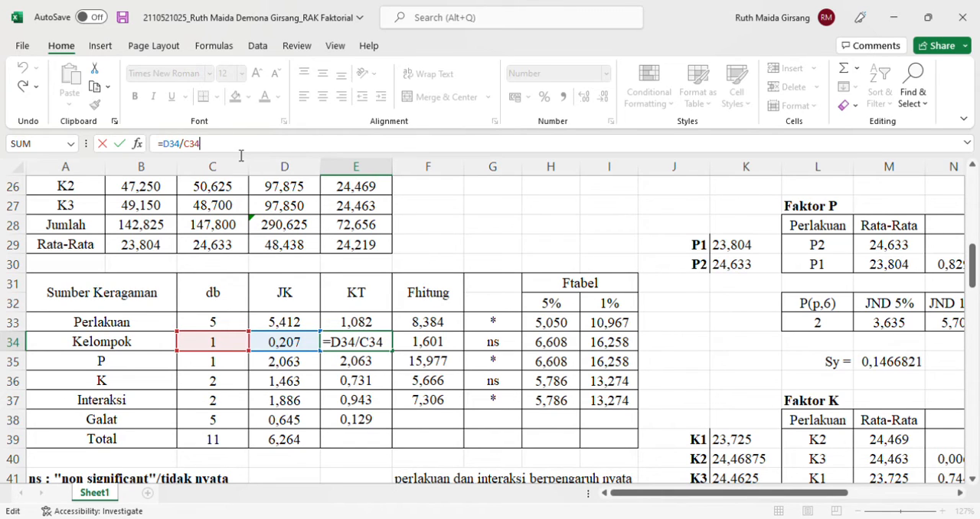
{"action": "key", "text": "Return"}
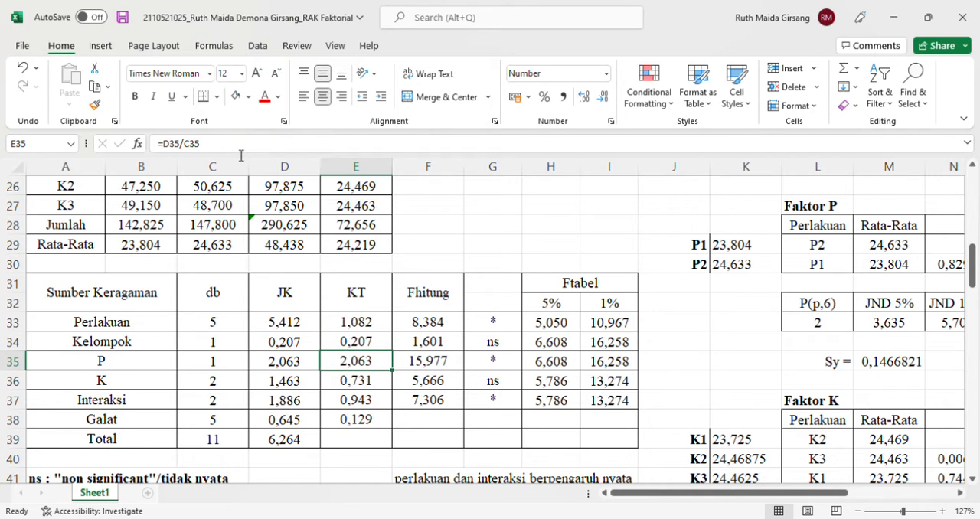
{"action": "key", "text": "F2"}
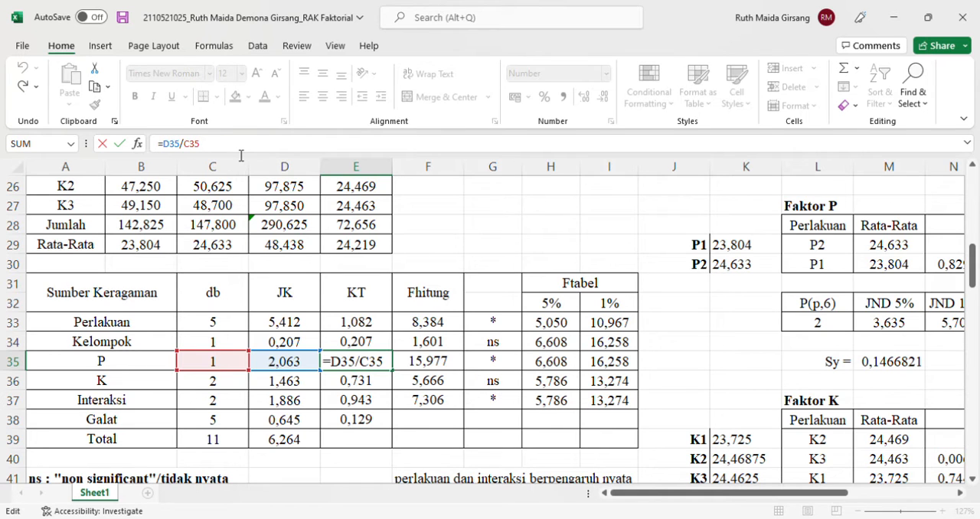
{"action": "key", "text": "Return"}
{"action": "key", "text": "F2"}
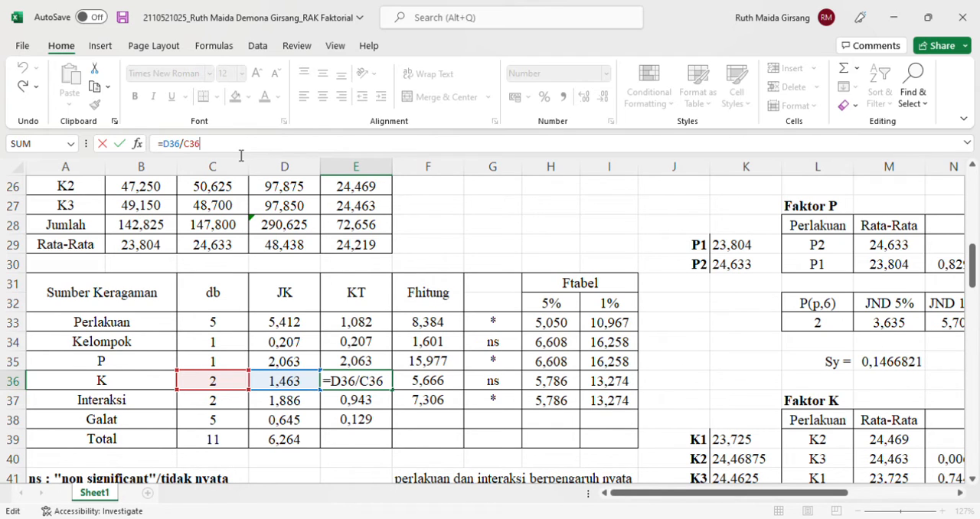
{"action": "key", "text": "Return"}
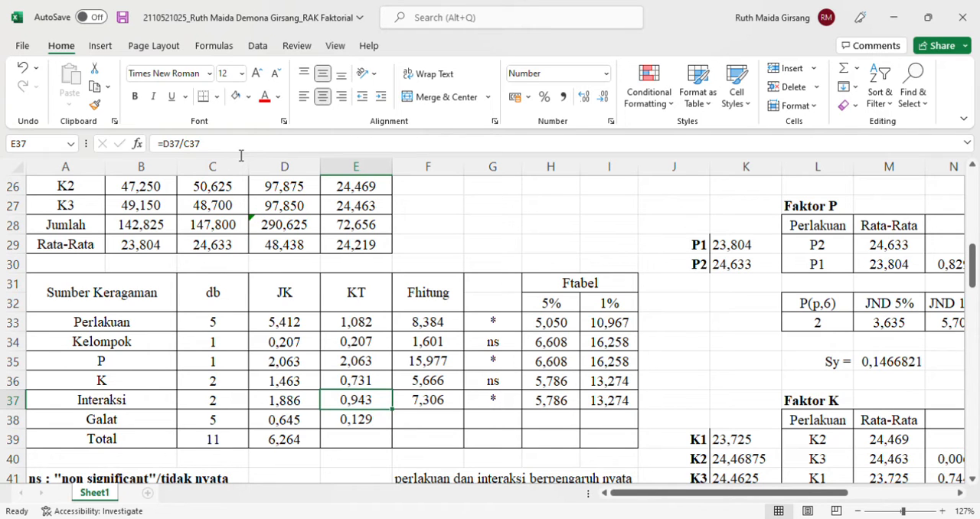
{"action": "key", "text": "F2"}
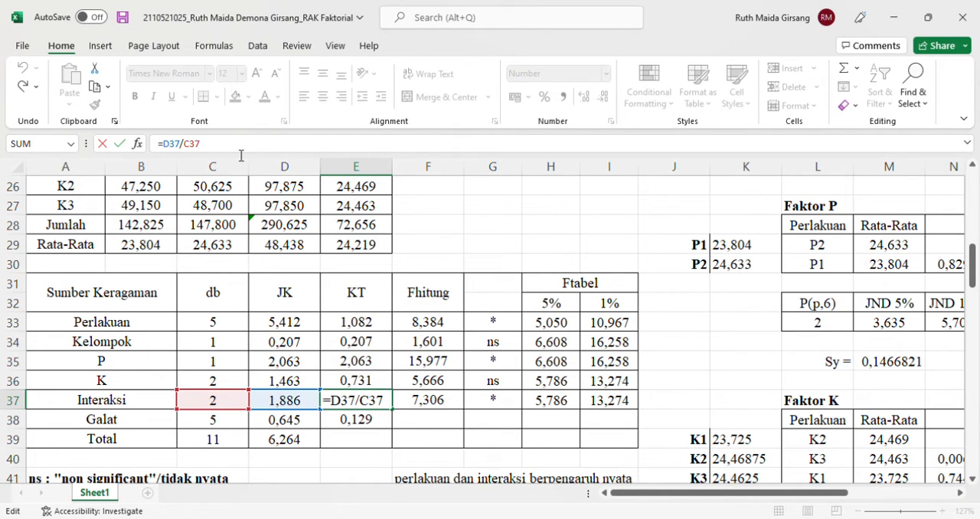
{"action": "key", "text": "Return"}
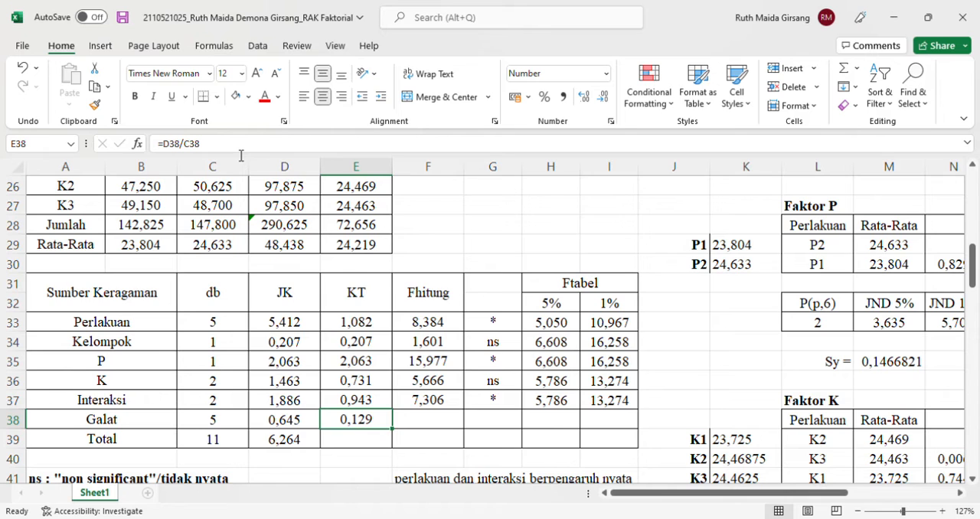
{"action": "key", "text": "F2"}
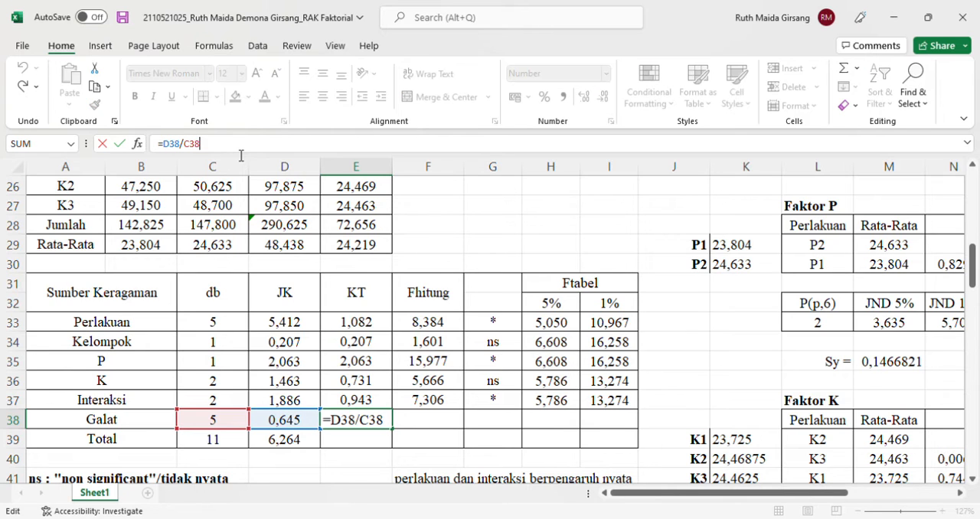
{"action": "key", "text": "Return"}
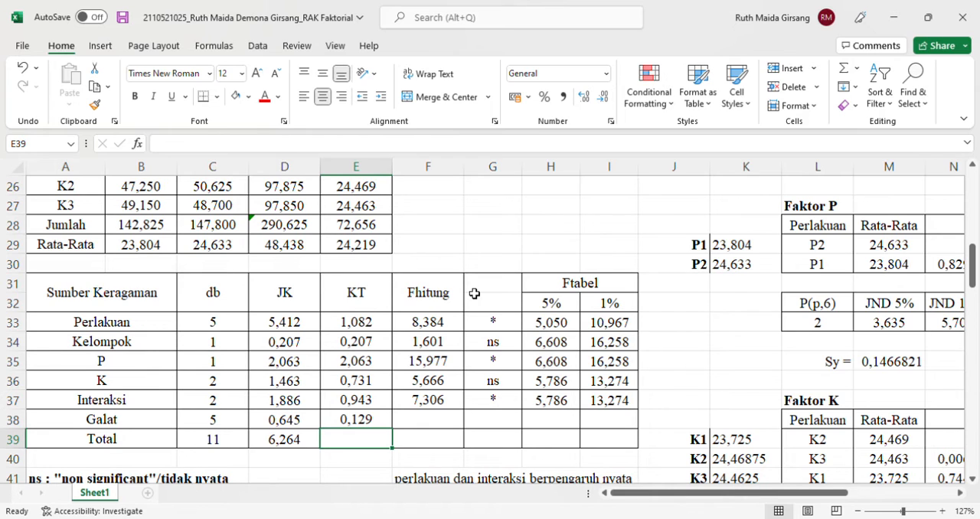
Examine the Perlakuan Fhitung formula in F33 and the notes below the ANOVA table
{"action": "left_click", "coordinate": [436, 322]}
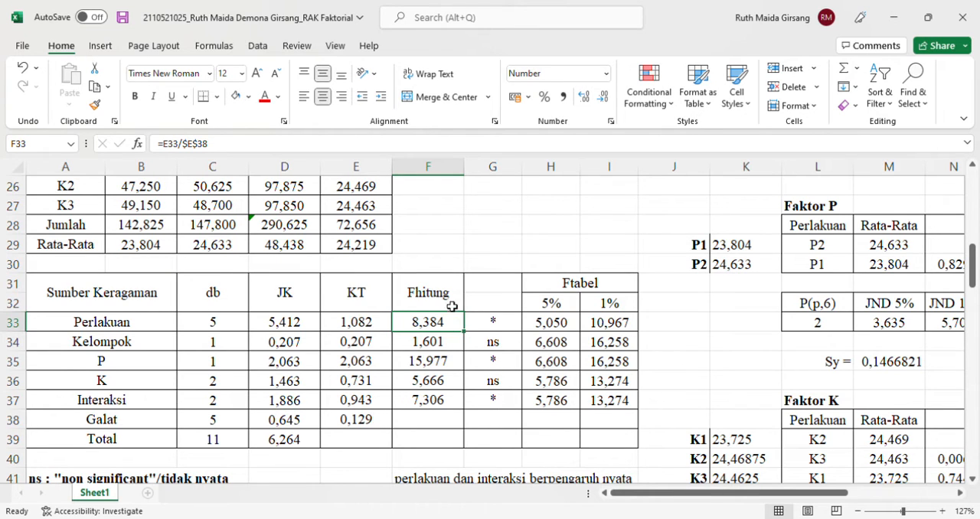
{"action": "scroll", "coordinate": [404, 322], "scroll_direction": "down", "scroll_amount": 4}
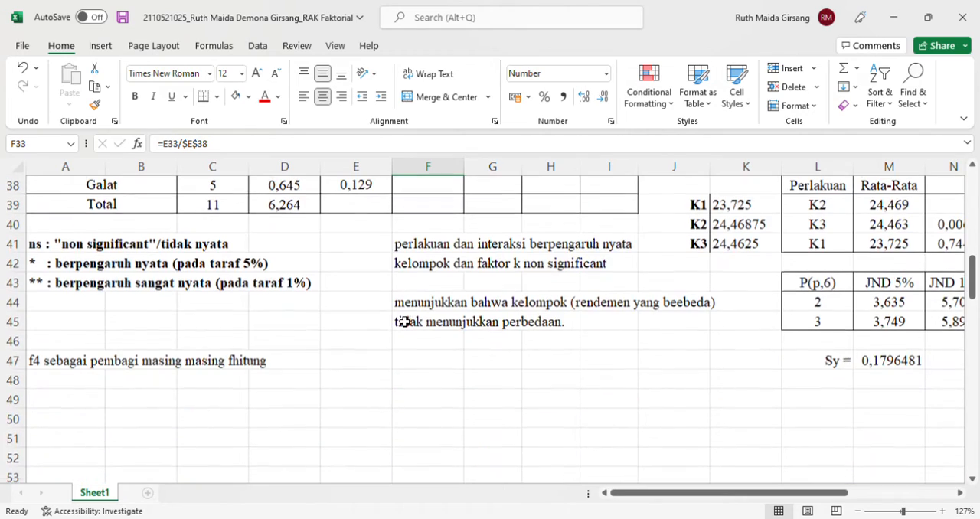
{"action": "scroll", "coordinate": [400, 342], "scroll_direction": "up", "scroll_amount": 3}
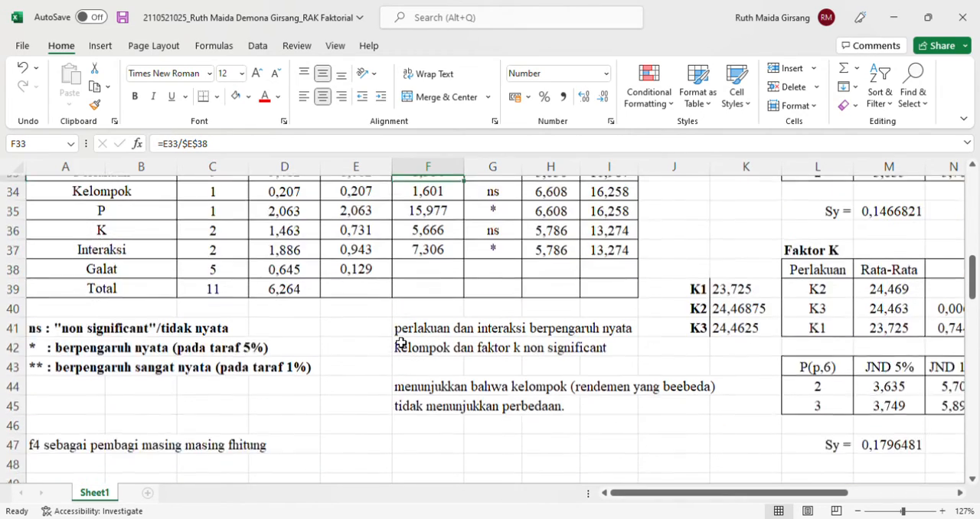
{"action": "scroll", "coordinate": [400, 342], "scroll_direction": "up", "scroll_amount": 1}
{"action": "scroll", "coordinate": [401, 342], "scroll_direction": "down", "scroll_amount": 1}
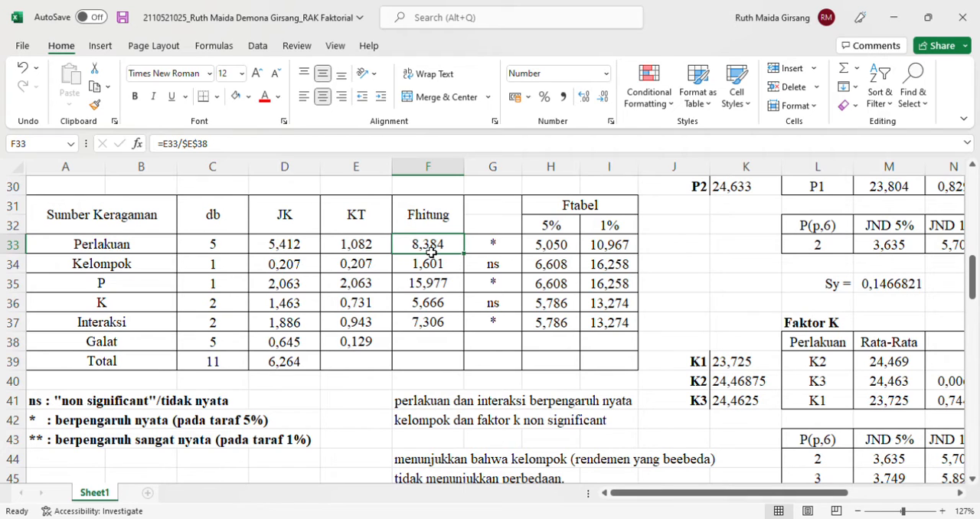
Re-enter the Perlakuan Fhitung formula in F33 as =E33/$E$38, dividing its KT by the Galat KT, and undo that entry
{"action": "double_click", "coordinate": [431, 252]}
{"action": "key", "text": "BackSpace"}
{"action": "key", "text": "BackSpace"}
{"action": "key", "text": "BackSpace"}
{"action": "key", "text": "BackSpace"}
{"action": "key", "text": "BackSpace"}
{"action": "key", "text": "BackSpace"}
{"action": "key", "text": "BackSpace"}
{"action": "key", "text": "BackSpace"}
{"action": "key", "text": "BackSpace"}
{"action": "key", "text": "BackSpace"}
{"action": "type", "text": "="}
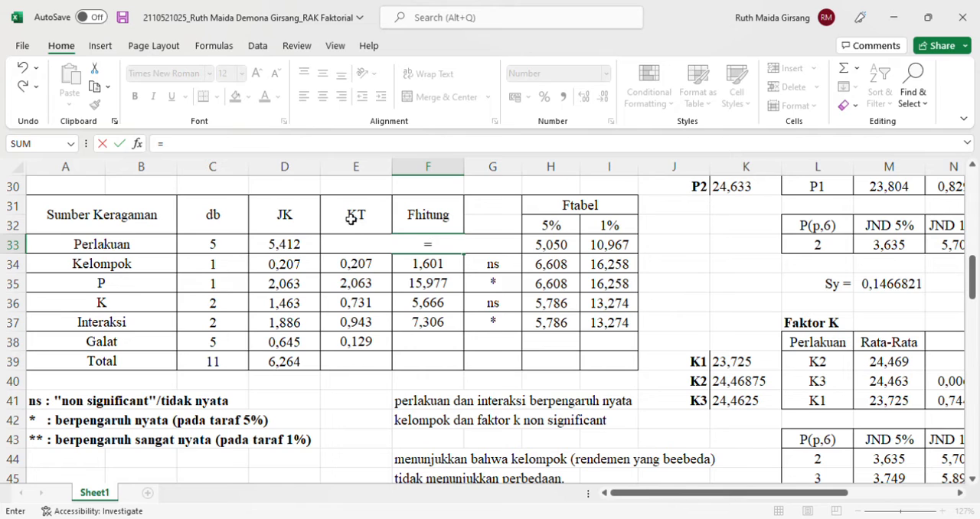
{"action": "left_click", "coordinate": [319, 224]}
{"action": "left_click_drag", "start_coordinate": [321, 224], "coordinate": [357, 254]}
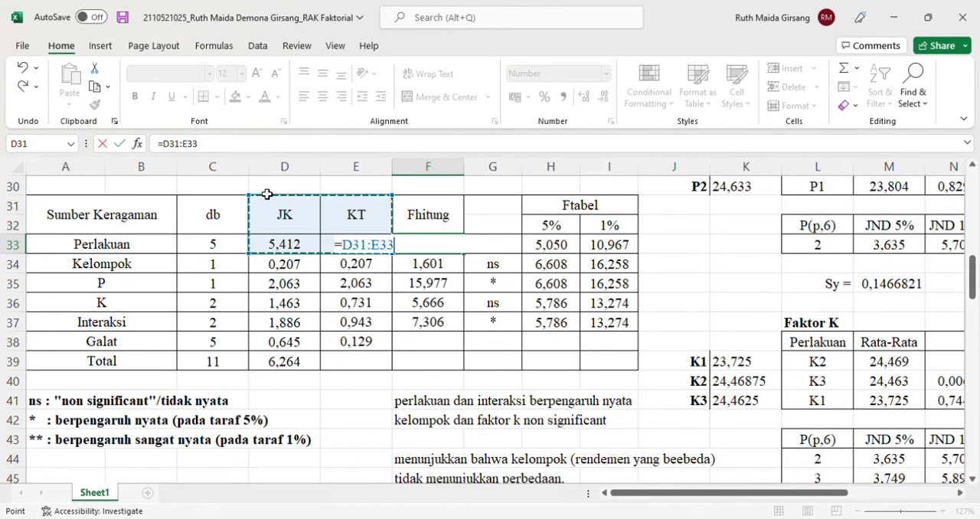
{"action": "left_click_drag", "start_coordinate": [261, 205], "coordinate": [336, 244]}
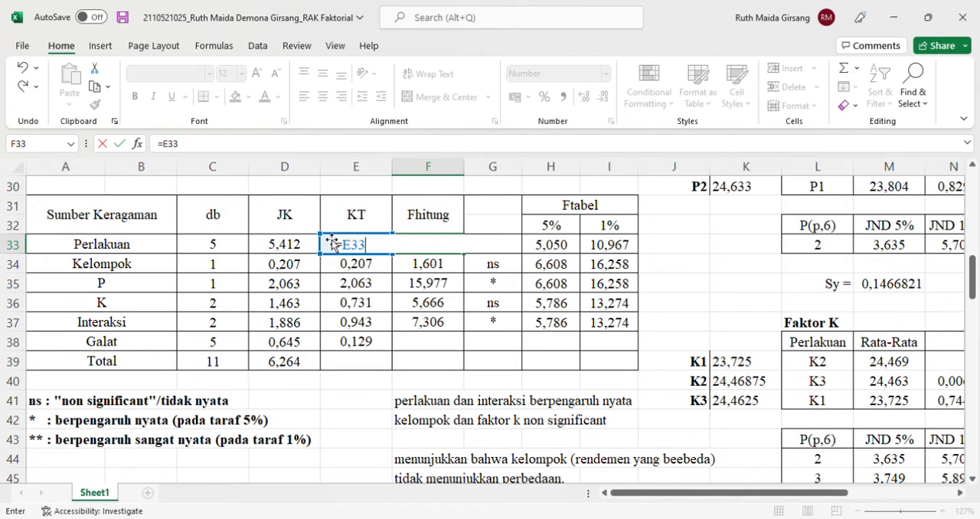
{"action": "type", "text": "/"}
{"action": "left_click", "coordinate": [357, 344]}
{"action": "type", "text": "4"}
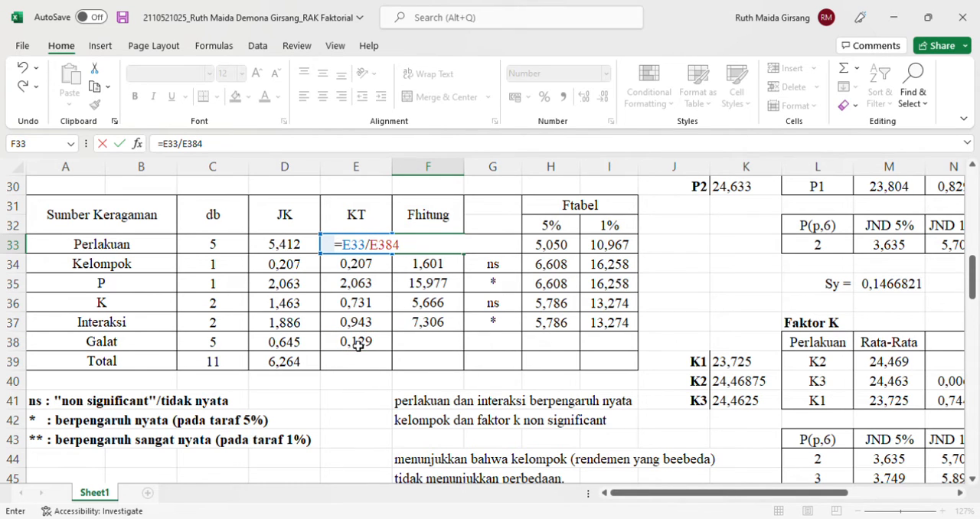
{"action": "key", "text": "BackSpace"}
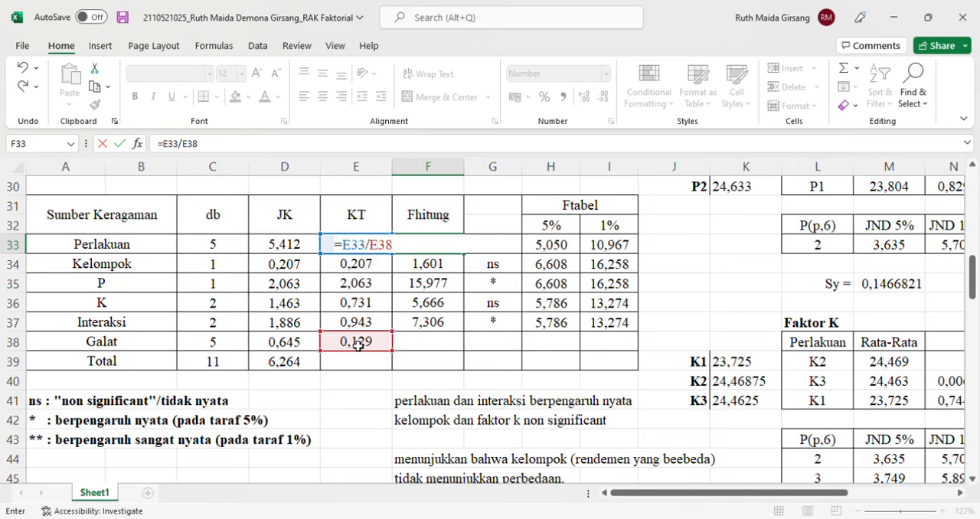
{"action": "key", "text": "F4"}
{"action": "key", "text": "Return"}
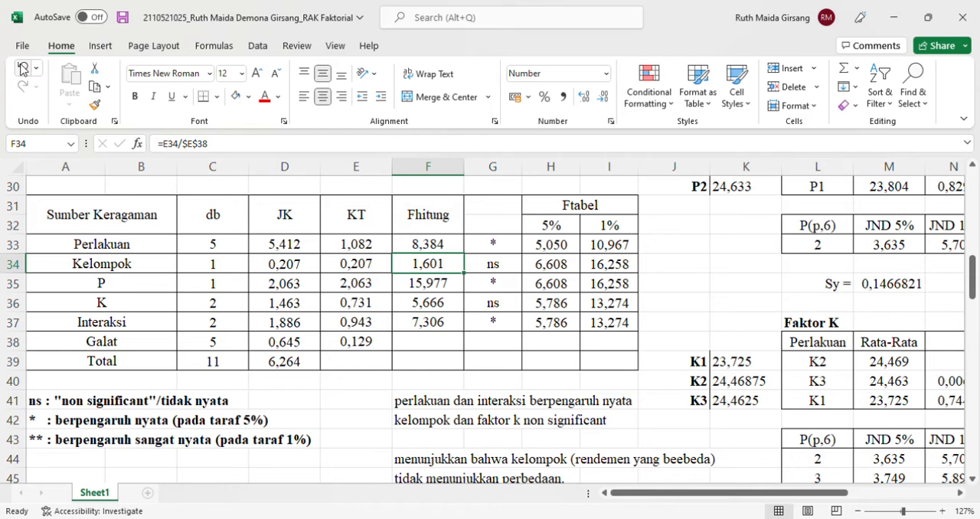
{"action": "left_click", "coordinate": [23, 69]}
Fill the Fhitung formula from F33 down to the Interaksi row in F37
{"action": "left_click_drag", "start_coordinate": [468, 261], "coordinate": [465, 337]}
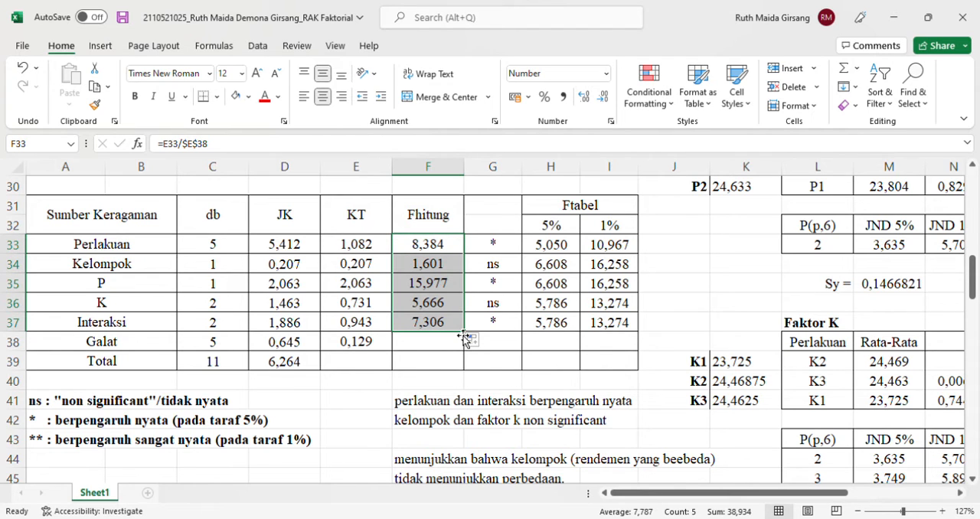
{"action": "key", "text": "Return"}
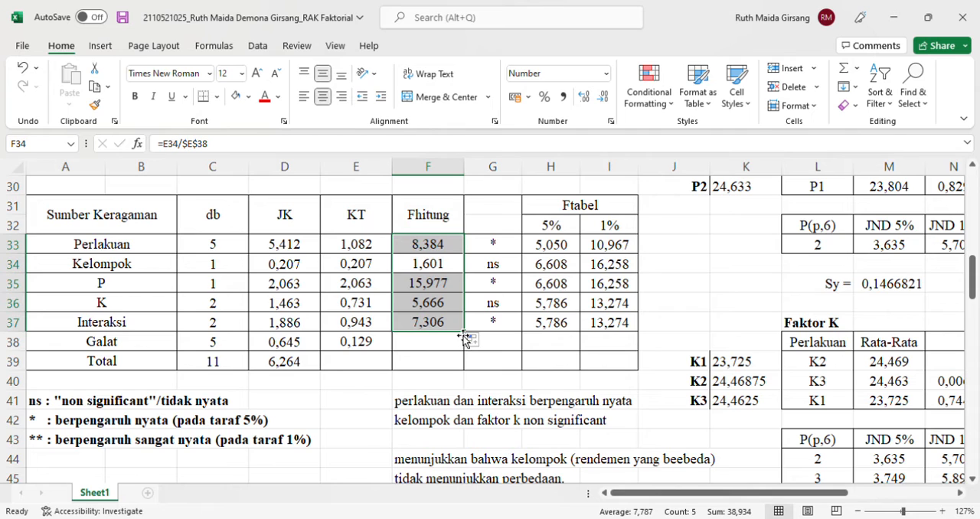
{"action": "left_click", "coordinate": [694, 271]}
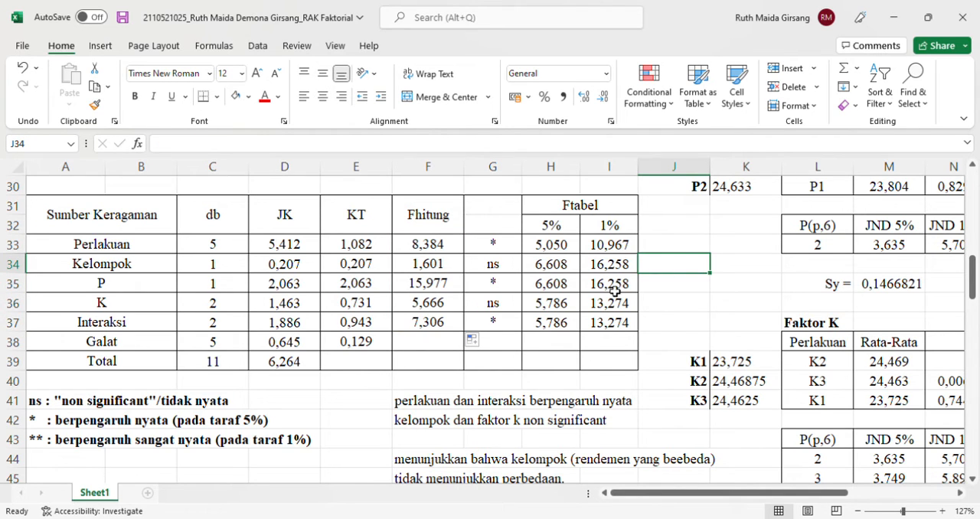
Examine the FINV formulas for the 5% and 1% Ftabel values in H33 and I33 and the db cells they reference
{"action": "left_click", "coordinate": [568, 253]}
{"action": "double_click", "coordinate": [571, 255]}
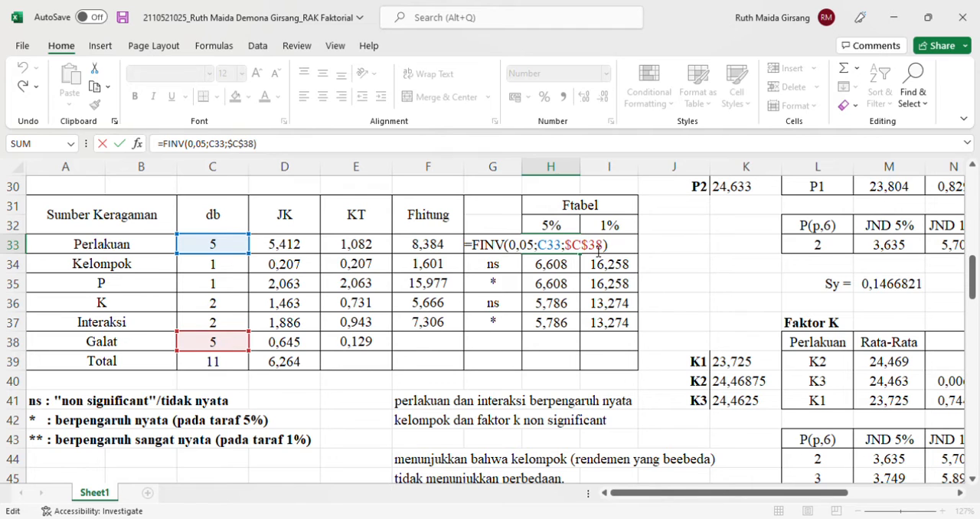
{"action": "key", "text": "Return"}
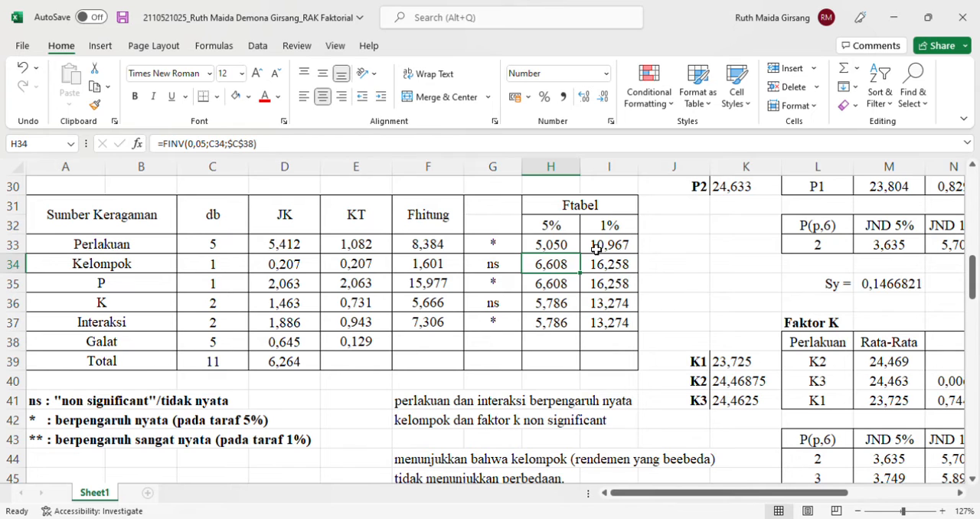
{"action": "double_click", "coordinate": [595, 247]}
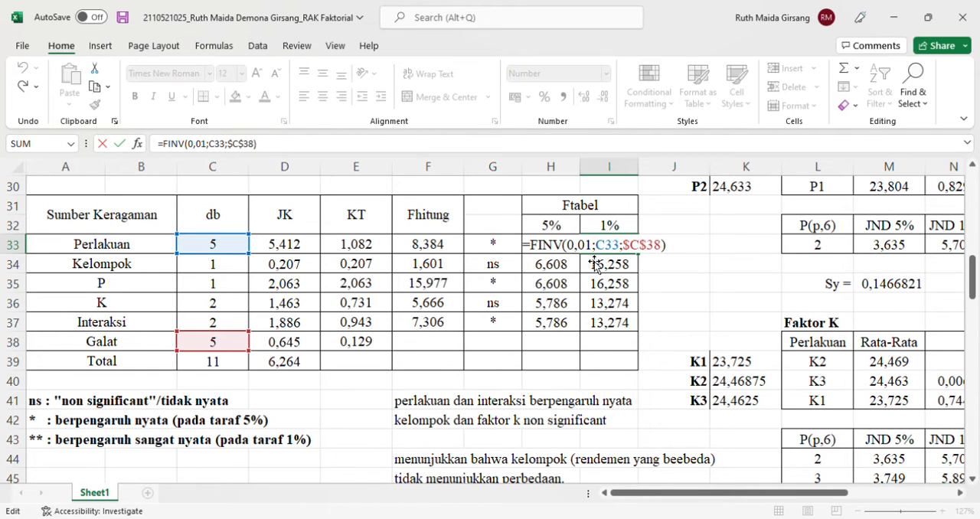
{"action": "key", "text": "Return"}
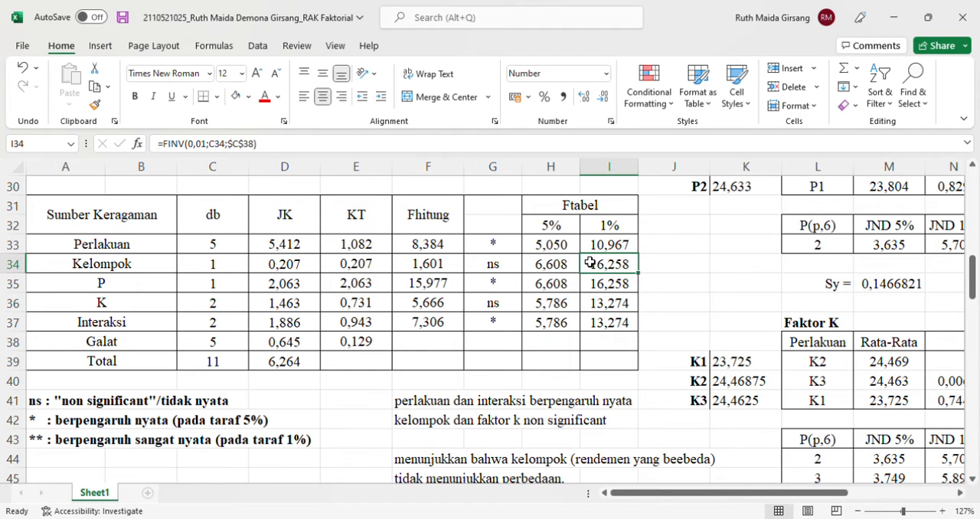
Fill the 1% Ftabel formula from I33 down to the Interaksi row in I37
{"action": "left_click", "coordinate": [621, 249]}
{"action": "left_click_drag", "start_coordinate": [640, 256], "coordinate": [642, 340]}
{"action": "key", "text": "Return"}
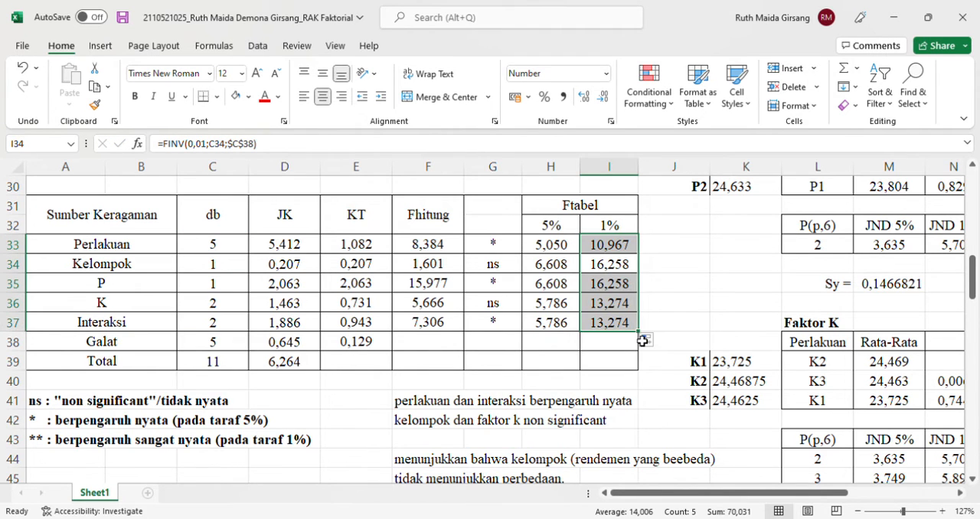
{"action": "left_click", "coordinate": [697, 287]}
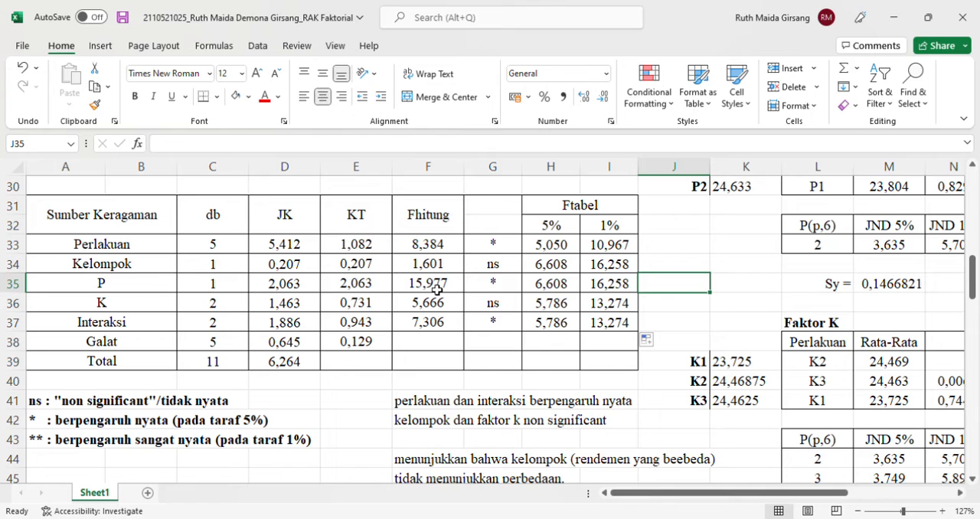
Examine the nested IF significance formula in G33 and the Fhitung and Ftabel cells it compares
{"action": "left_click", "coordinate": [498, 254]}
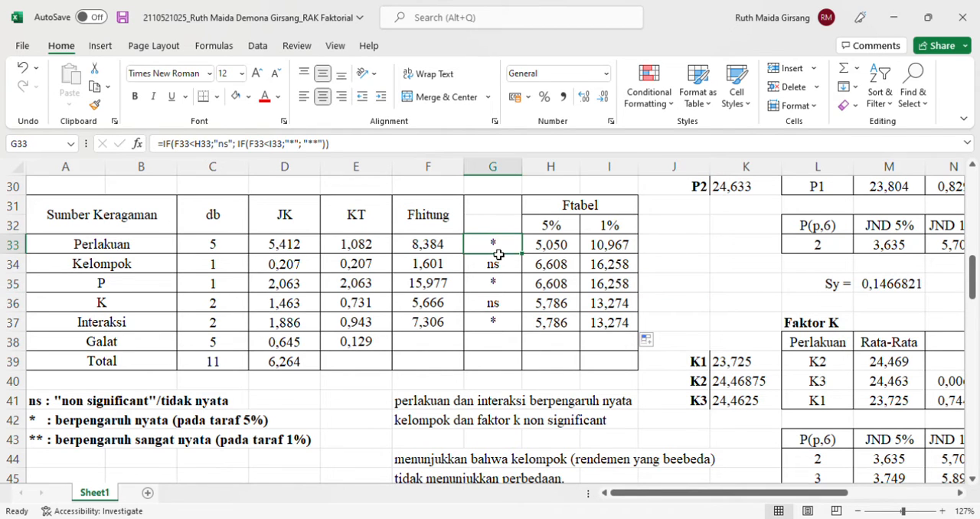
{"action": "left_click", "coordinate": [350, 148]}
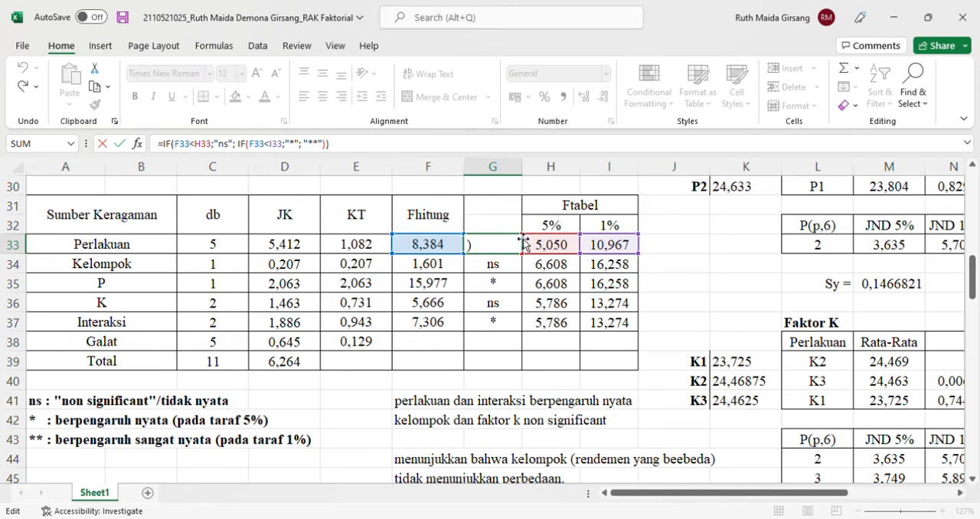
{"action": "key", "text": "Return"}
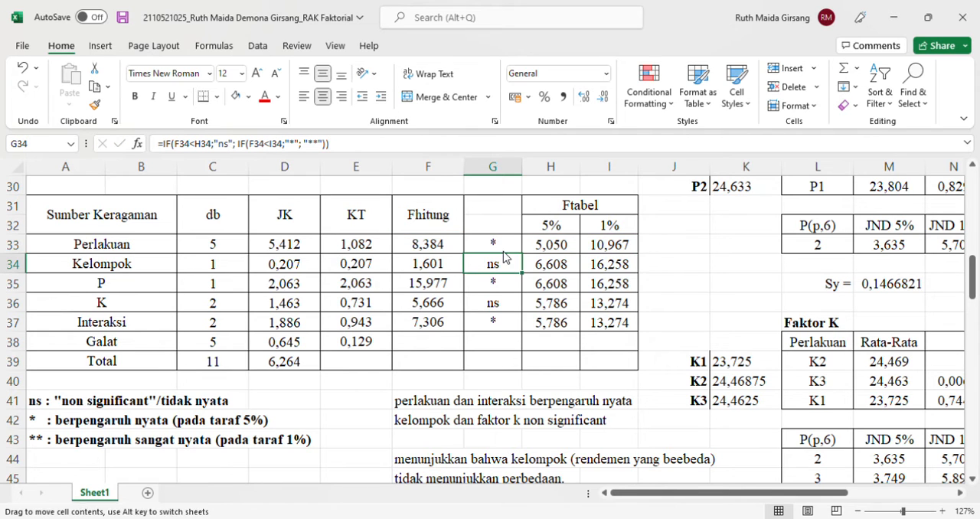
Fill the significance IF formula from G33 down to the Interaksi row in G37 and check the references in the Kelompok and K rows
{"action": "left_click", "coordinate": [508, 251]}
{"action": "left_click_drag", "start_coordinate": [522, 253], "coordinate": [521, 330]}
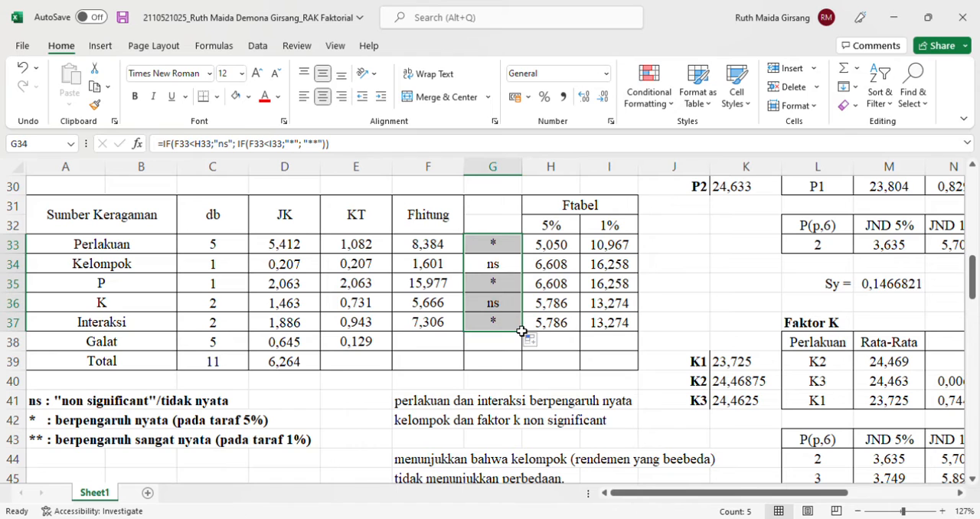
{"action": "double_click", "coordinate": [509, 273]}
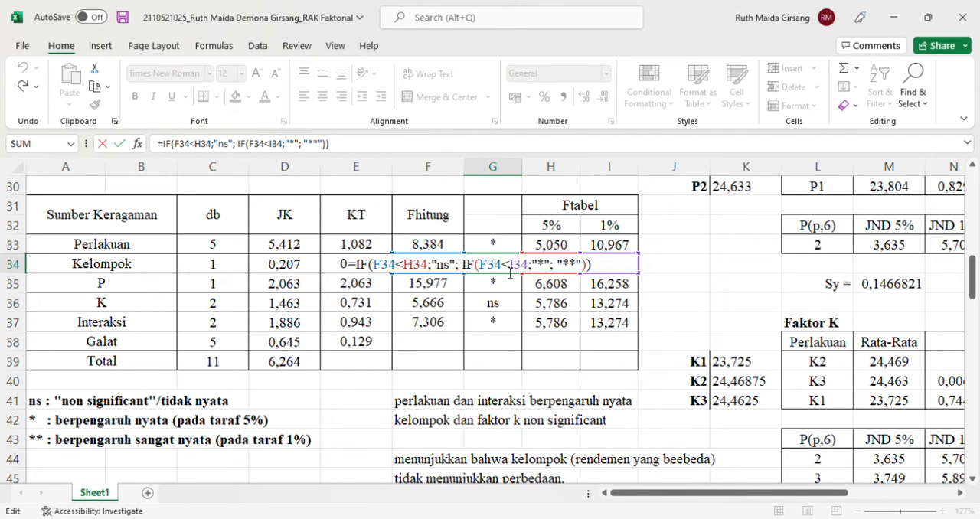
{"action": "double_click", "coordinate": [509, 306]}
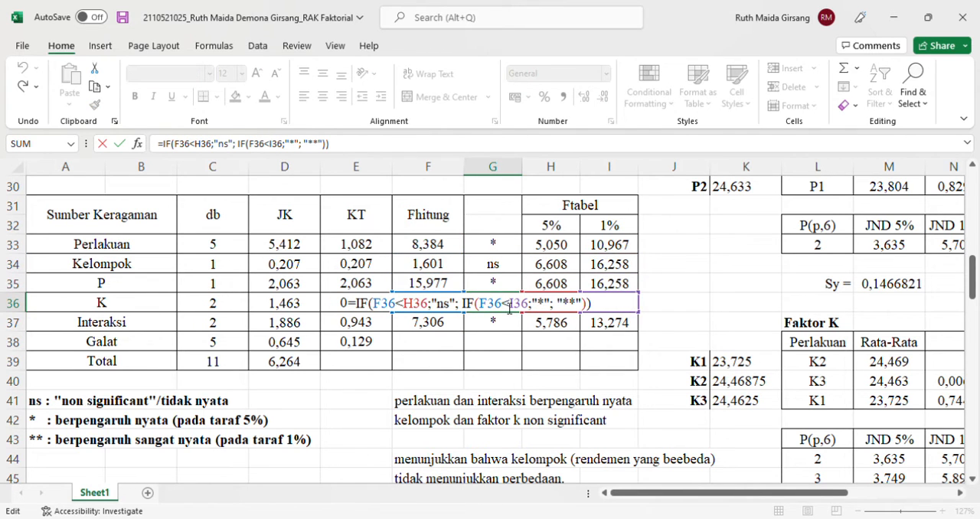
{"action": "key", "text": "Return"}
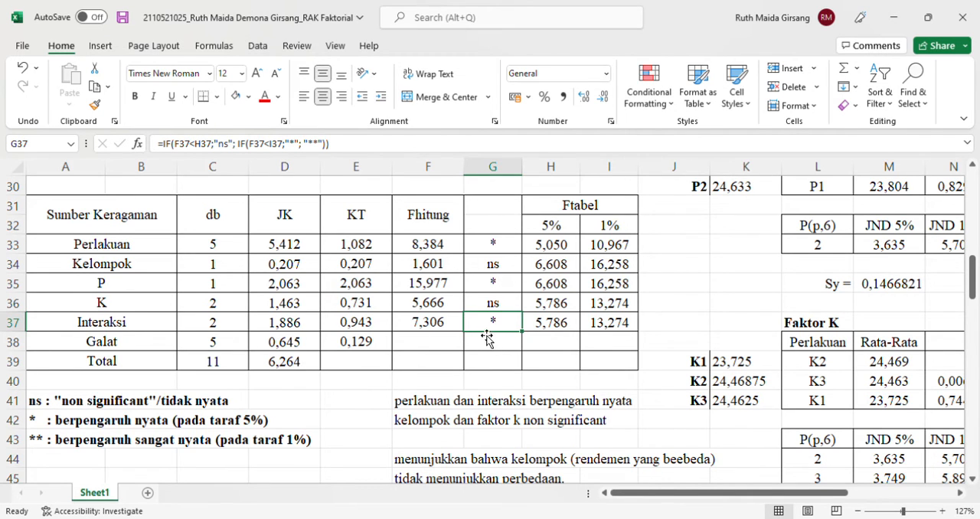
Edit the conclusion note in F41 to read "perlakuan, faktor p dan interaksi berpengaruh nyata"
{"action": "left_click", "coordinate": [484, 405]}
{"action": "left_click", "coordinate": [422, 402]}
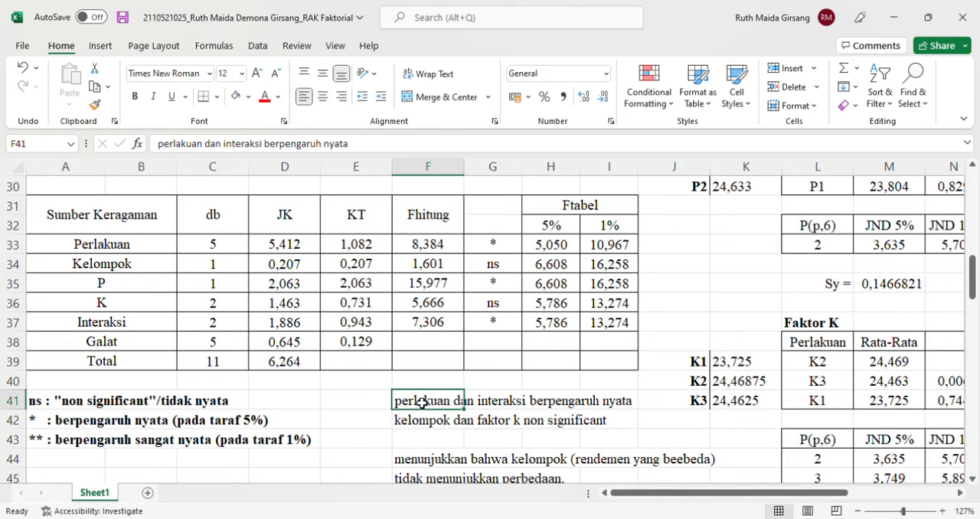
{"action": "left_click", "coordinate": [205, 144]}
{"action": "type", "text": ", faktor"}
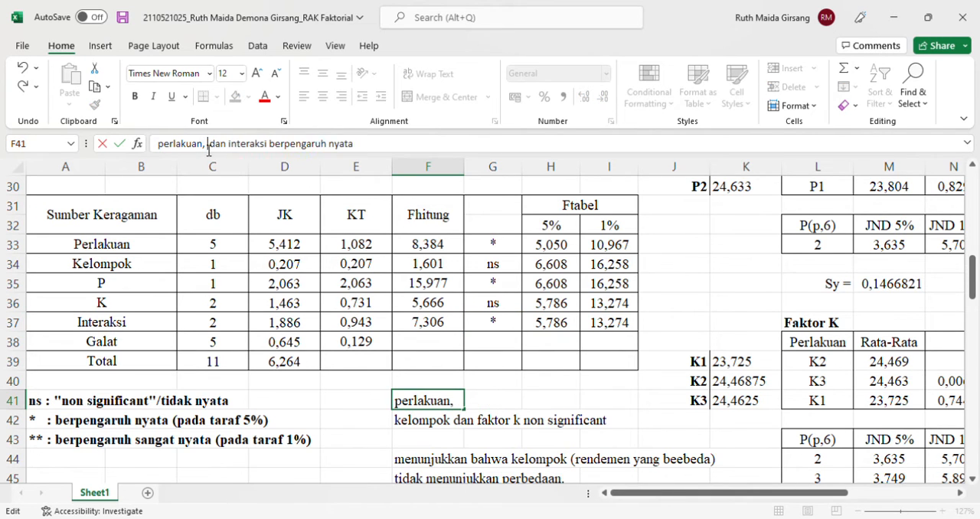
{"action": "type", "text": " p"}
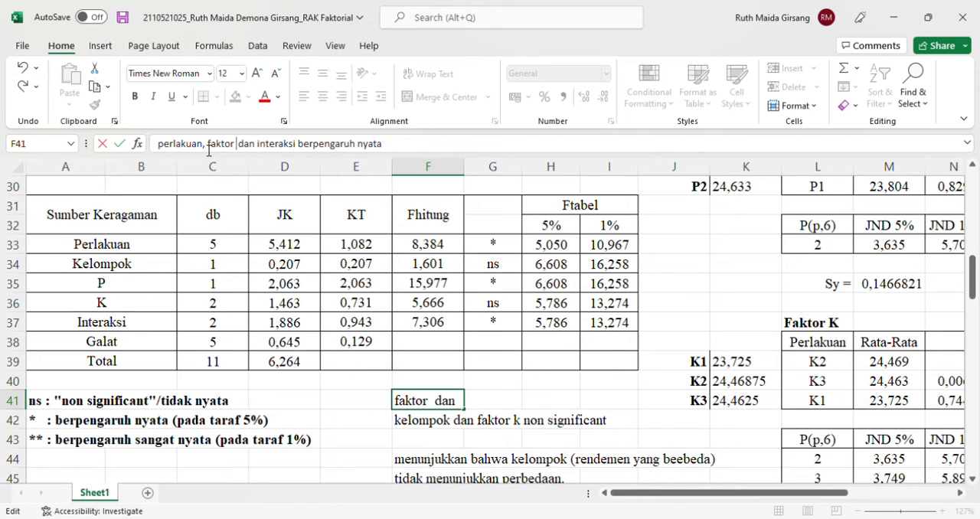
{"action": "key", "text": "Return"}
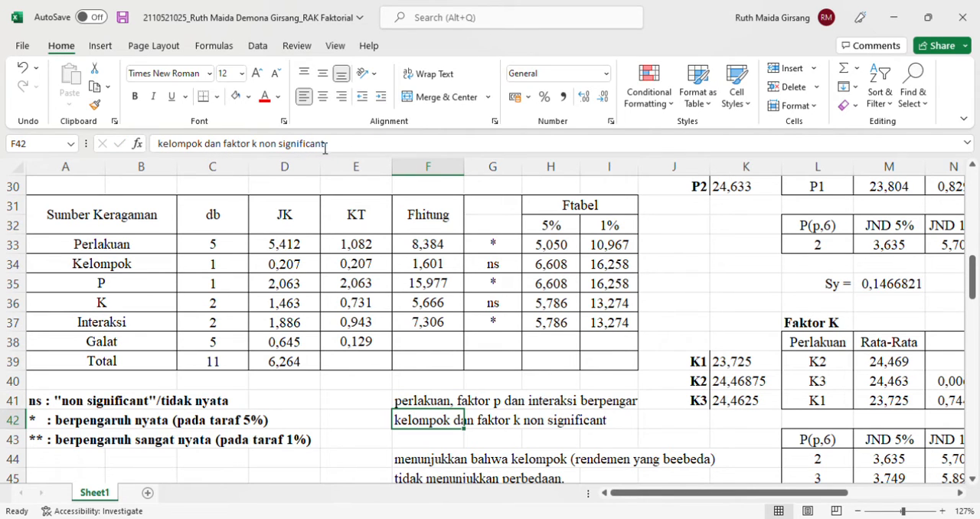
Move the "perlakuan, faktor p dan interaksi berpengaruh nyata" note from F41 to E41, clearing the original cell
{"action": "left_click", "coordinate": [405, 408]}
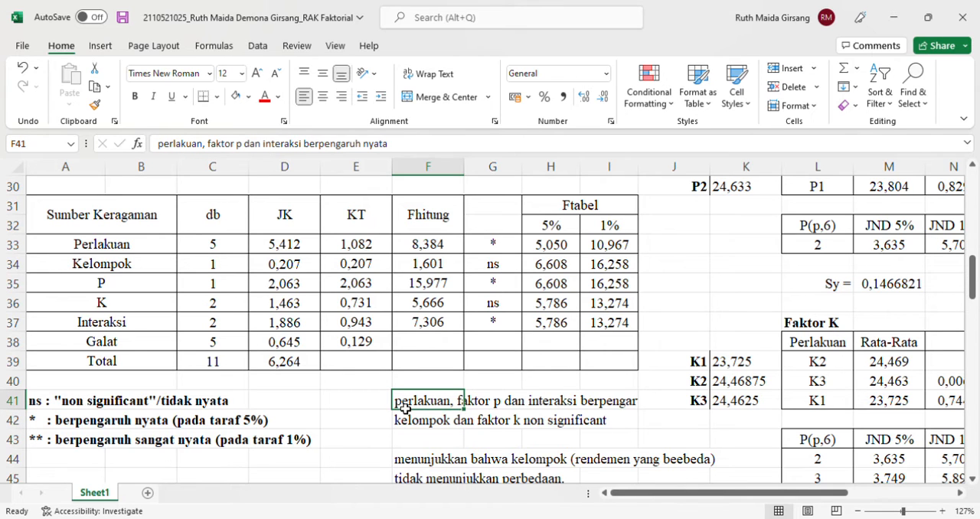
{"action": "key", "text": "ctrl+c"}
{"action": "left_click", "coordinate": [353, 408]}
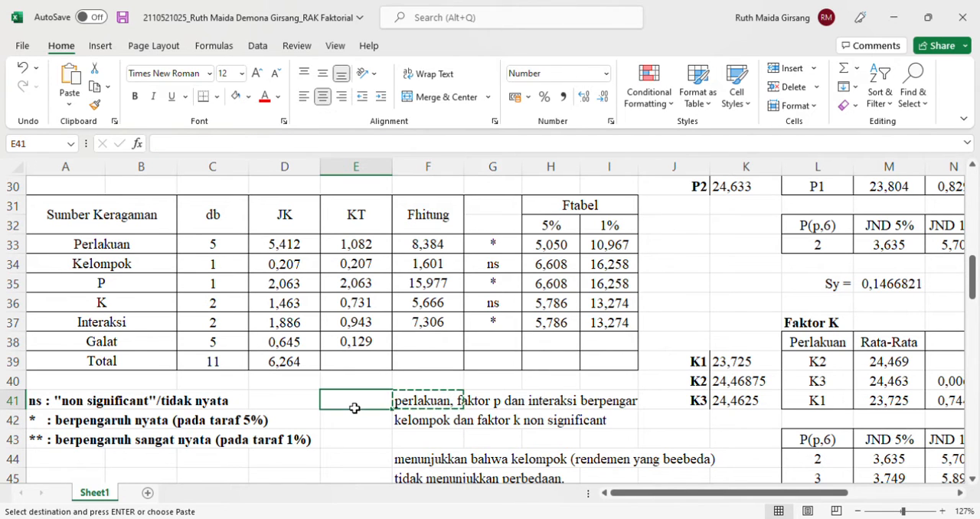
{"action": "key", "text": "ctrl+v"}
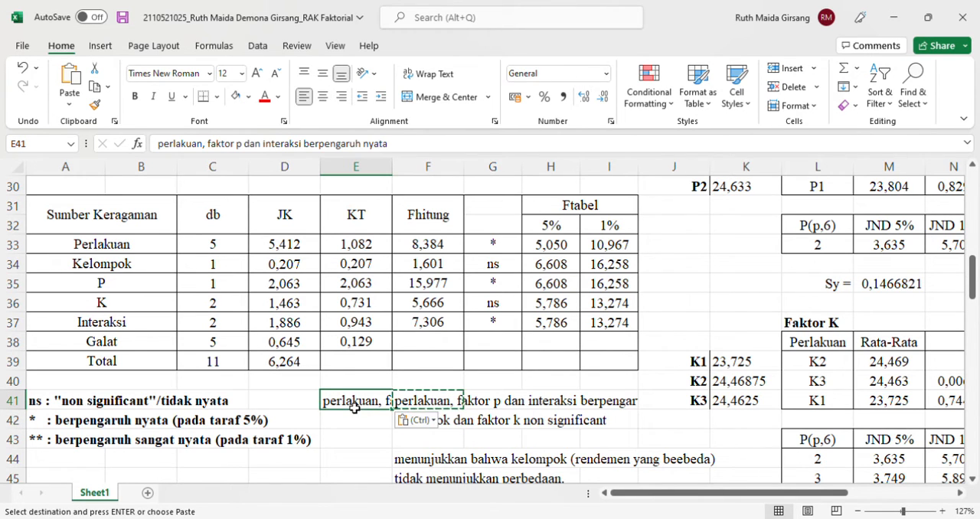
{"action": "left_click", "coordinate": [414, 403]}
{"action": "key", "text": "Escape"}
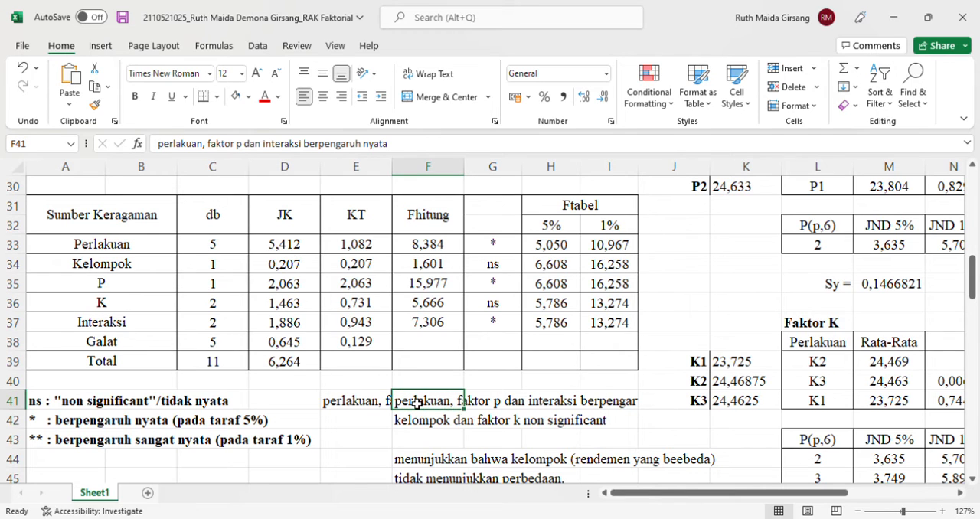
{"action": "key", "text": "Delete"}
{"action": "left_click", "coordinate": [419, 420]}
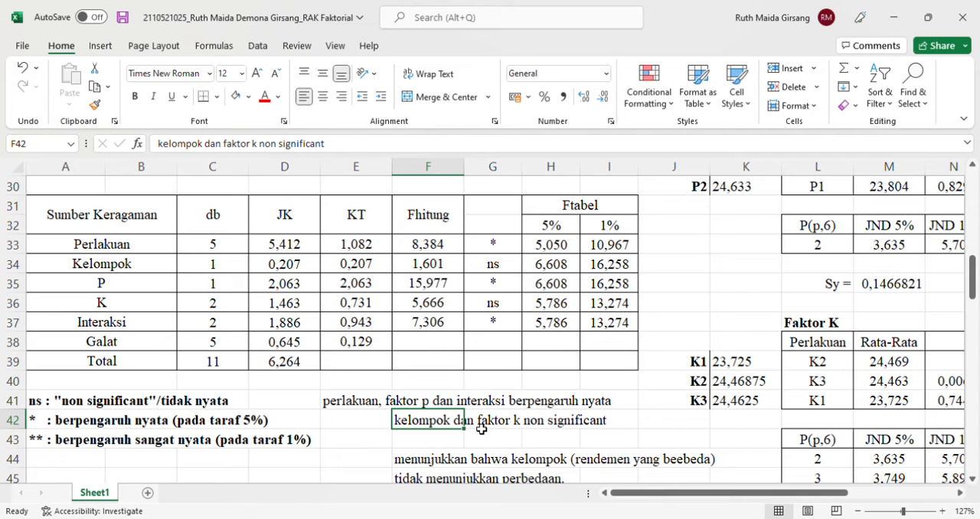
Examine the conclusion notes, the Faktor K table and the Uji Lanjutan interaction table with its Rerata, Selisih and BJND values
{"action": "scroll", "coordinate": [481, 429], "scroll_direction": "down", "scroll_amount": 1}
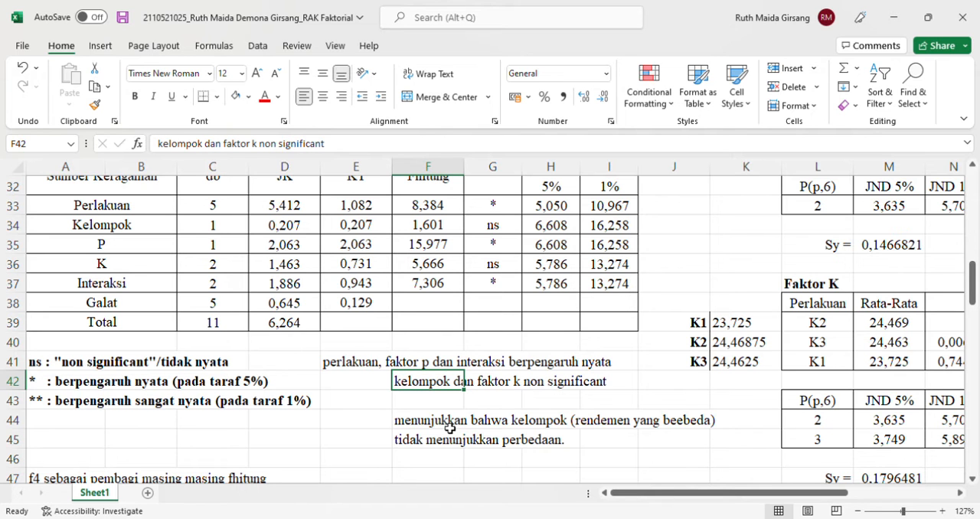
{"action": "scroll", "coordinate": [533, 384], "scroll_direction": "up", "scroll_amount": 1}
{"action": "scroll", "coordinate": [533, 385], "scroll_direction": "right", "scroll_amount": 1}
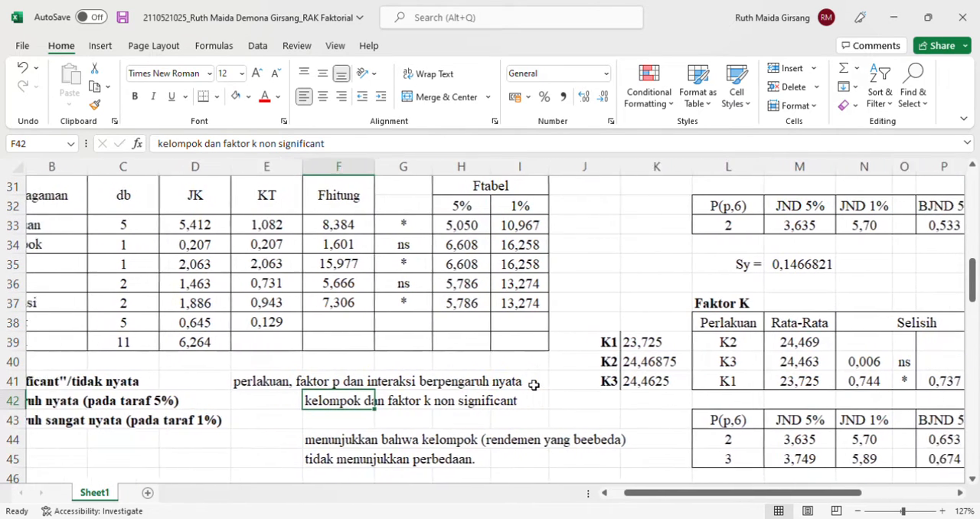
{"action": "scroll", "coordinate": [533, 385], "scroll_direction": "right", "scroll_amount": 6}
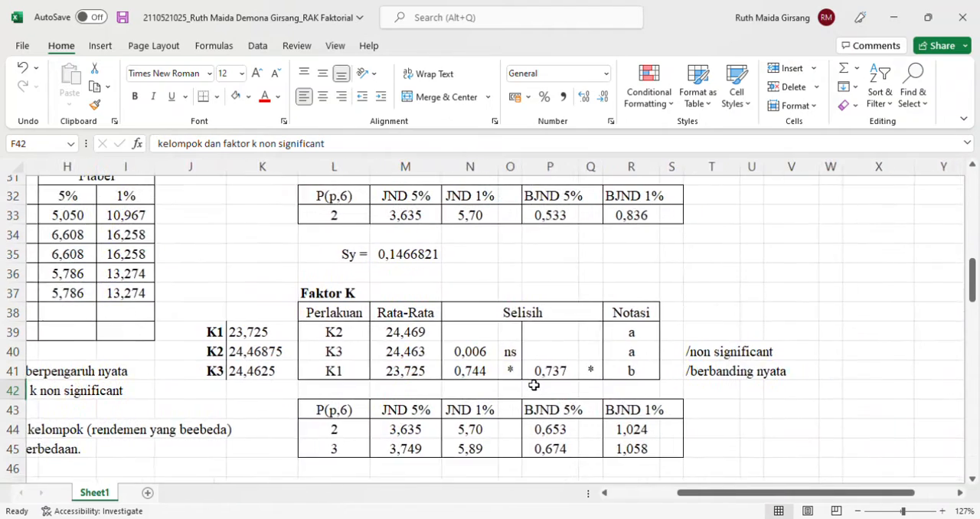
{"action": "scroll", "coordinate": [533, 385], "scroll_direction": "right", "scroll_amount": 1}
{"action": "scroll", "coordinate": [533, 385], "scroll_direction": "up", "scroll_amount": 9}
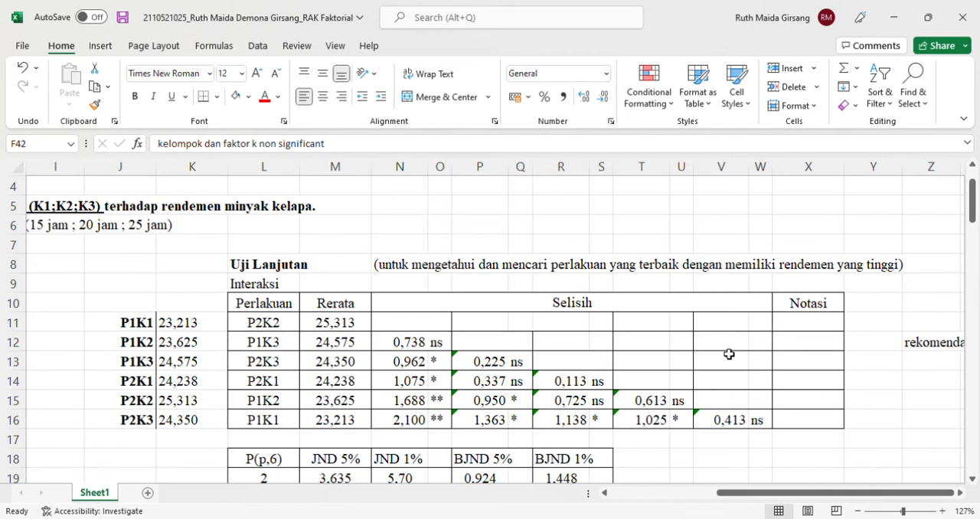
{"action": "scroll", "coordinate": [728, 354], "scroll_direction": "right", "scroll_amount": 3}
{"action": "scroll", "coordinate": [728, 353], "scroll_direction": "down", "scroll_amount": 1}
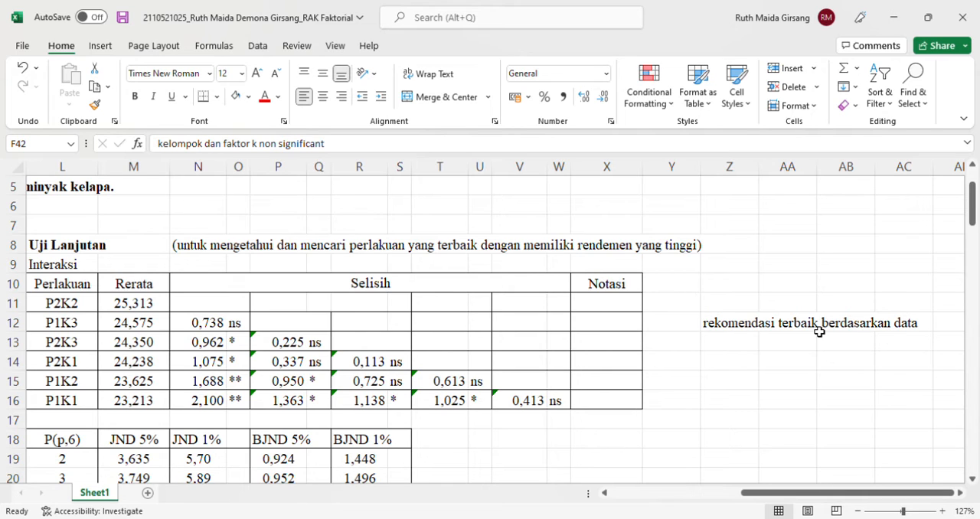
{"action": "scroll", "coordinate": [197, 311], "scroll_direction": "left", "scroll_amount": 5}
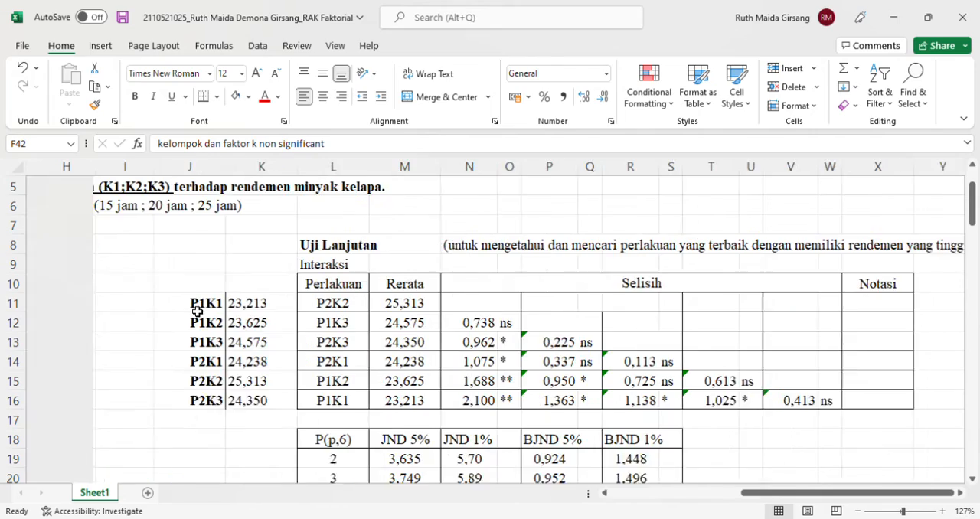
{"action": "scroll", "coordinate": [197, 311], "scroll_direction": "down", "scroll_amount": 2}
{"action": "scroll", "coordinate": [197, 312], "scroll_direction": "down", "scroll_amount": 4, "text": "ctrl"}
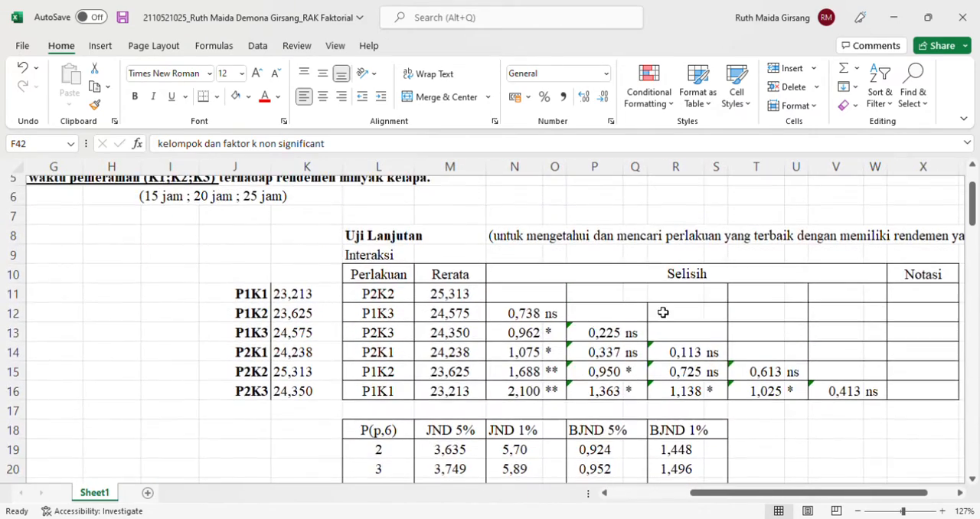
{"action": "scroll", "coordinate": [459, 263], "scroll_direction": "up", "scroll_amount": 3, "text": "ctrl"}
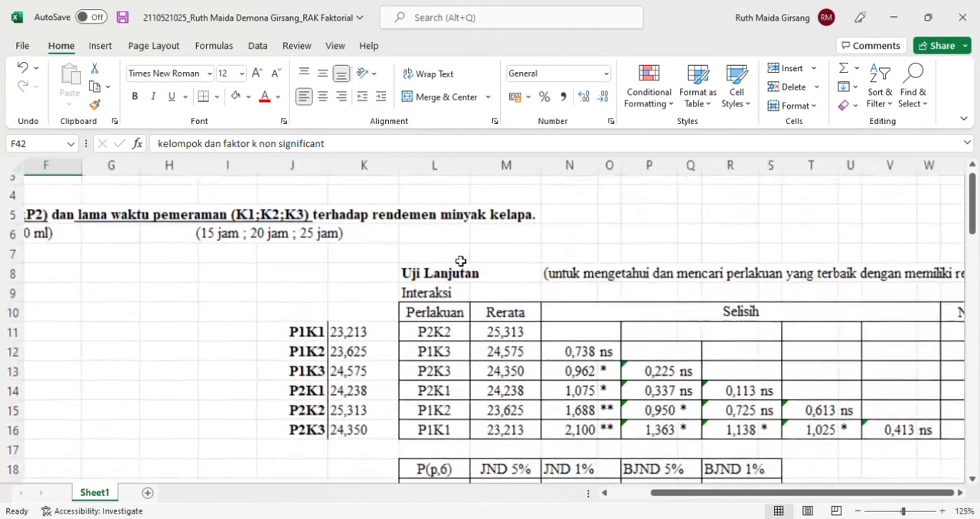
{"action": "scroll", "coordinate": [640, 356], "scroll_direction": "down", "scroll_amount": 2}
{"action": "scroll", "coordinate": [640, 357], "scroll_direction": "right", "scroll_amount": 2}
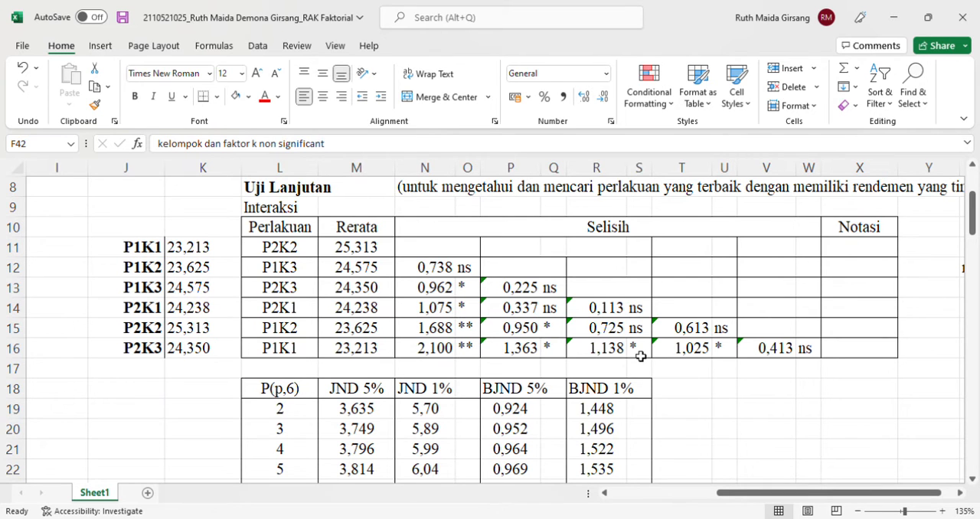
{"action": "scroll", "coordinate": [641, 356], "scroll_direction": "down", "scroll_amount": 2}
{"action": "scroll", "coordinate": [641, 356], "scroll_direction": "up", "scroll_amount": 1}
{"action": "scroll", "coordinate": [641, 356], "scroll_direction": "up", "scroll_amount": 2}
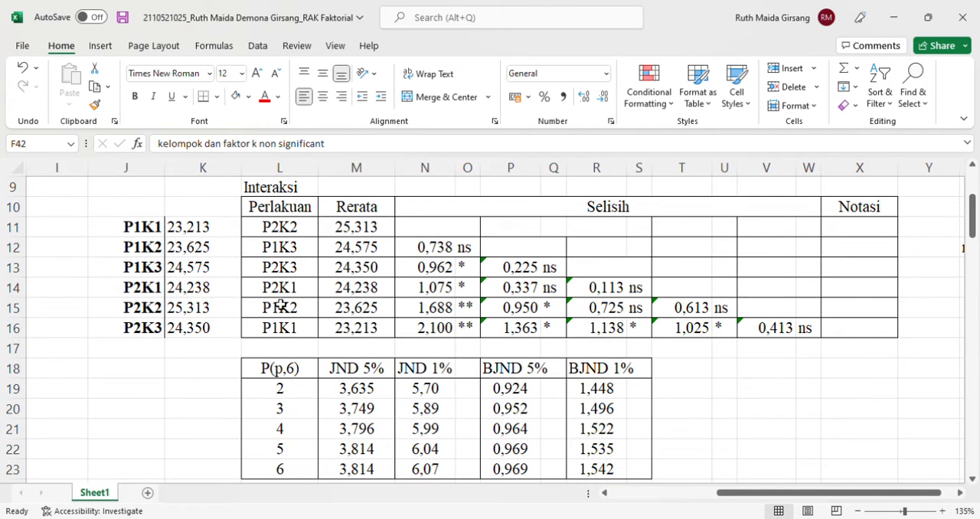
Shade the Rerata values M11:M16 of the interaction table with the gold fill colour
{"action": "left_click_drag", "start_coordinate": [342, 227], "coordinate": [388, 329]}
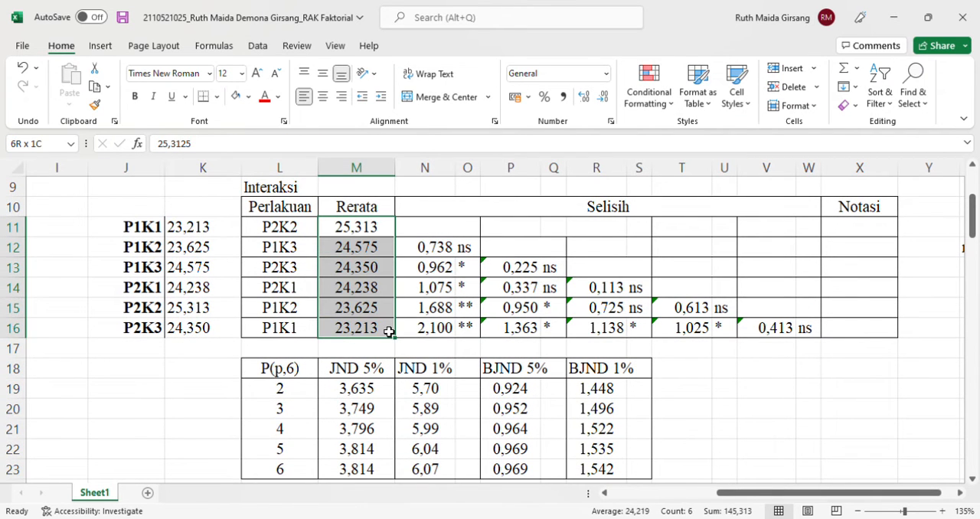
{"action": "left_click", "coordinate": [237, 98]}
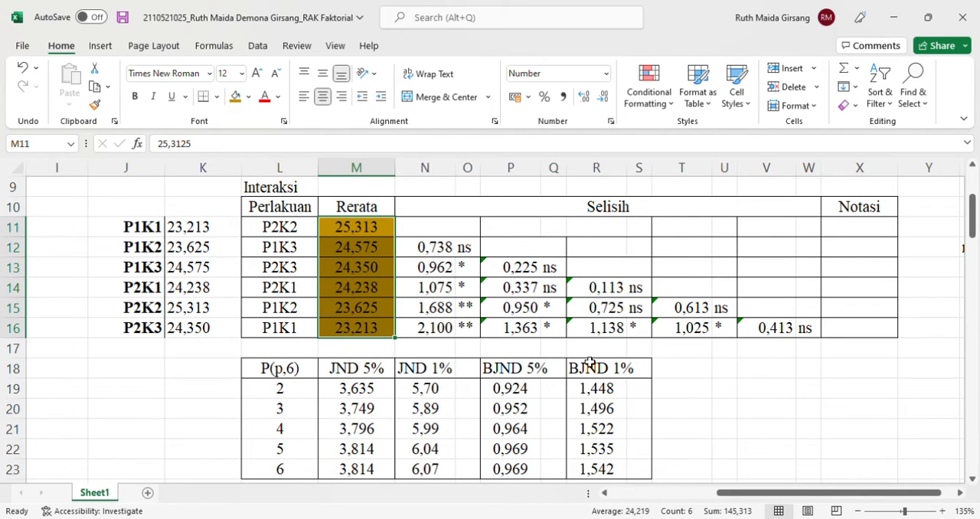
{"action": "left_click", "coordinate": [748, 409]}
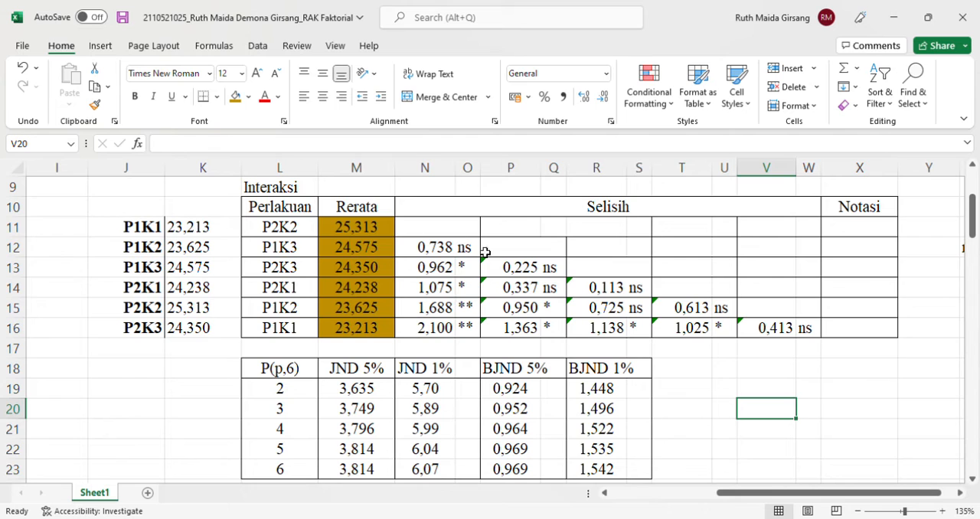
Examine the Selisih formulas in N12:N16, P13, R14, T15 and V16 and the Rerata cells they subtract
{"action": "left_click", "coordinate": [441, 253]}
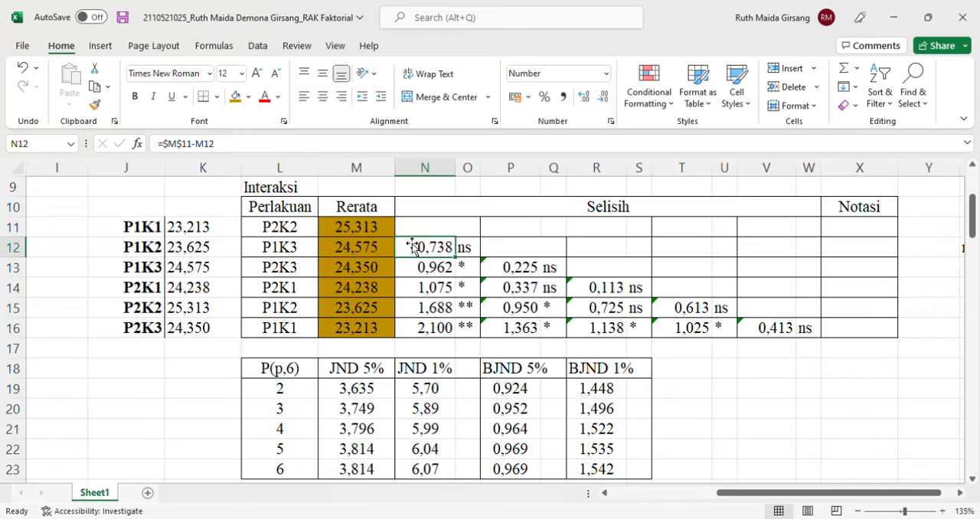
{"action": "left_click_drag", "start_coordinate": [411, 244], "coordinate": [451, 331]}
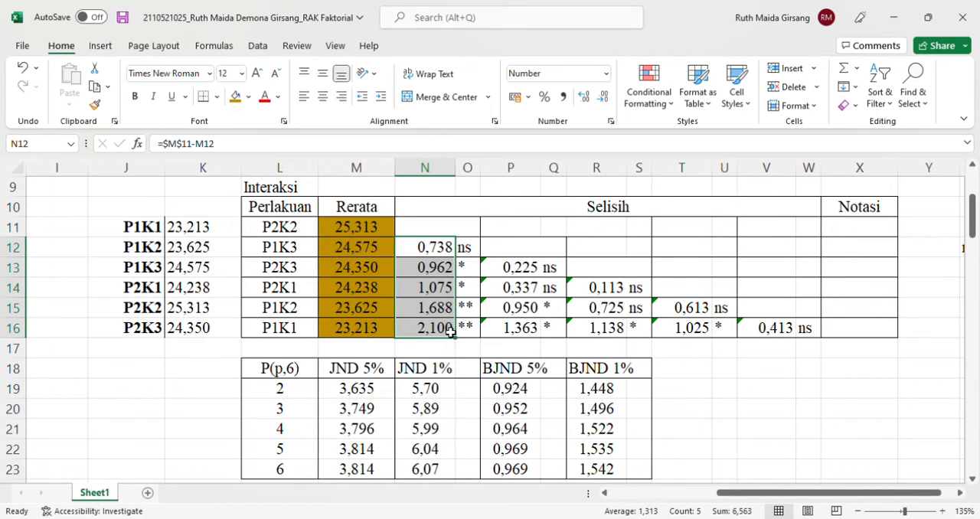
{"action": "left_click", "coordinate": [535, 251]}
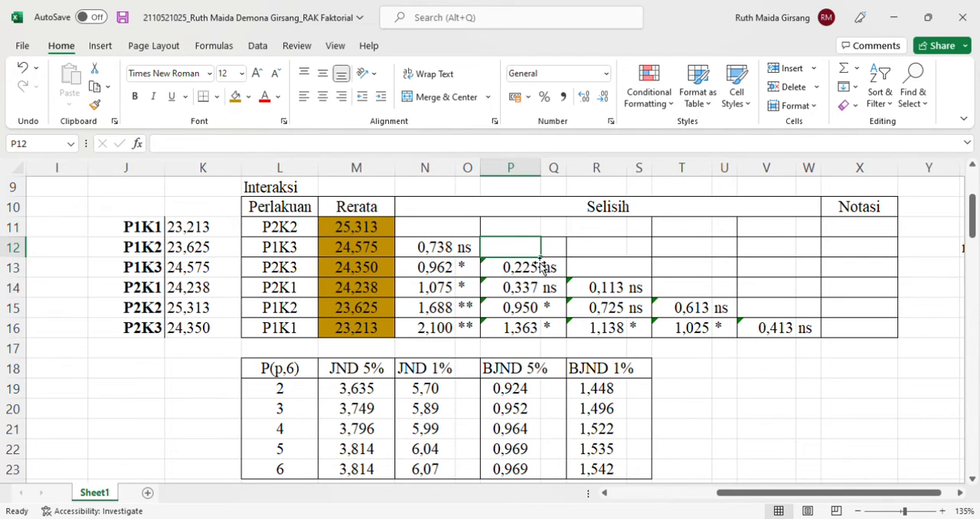
{"action": "mouse_move", "coordinate": [539, 266]}
{"action": "left_mouse_down"}
{"action": "mouse_move", "coordinate": [542, 288]}
{"action": "mouse_move", "coordinate": [538, 275]}
{"action": "left_mouse_up"}
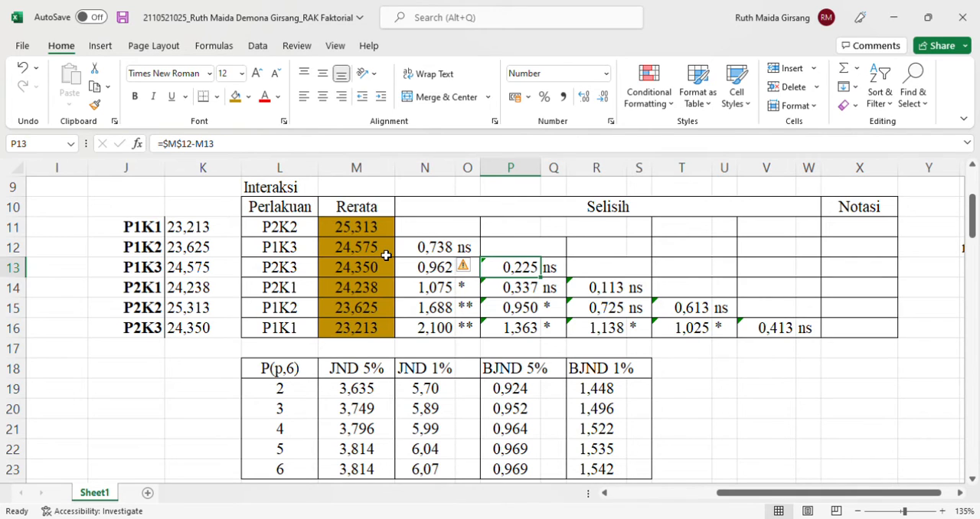
{"action": "left_click", "coordinate": [600, 288]}
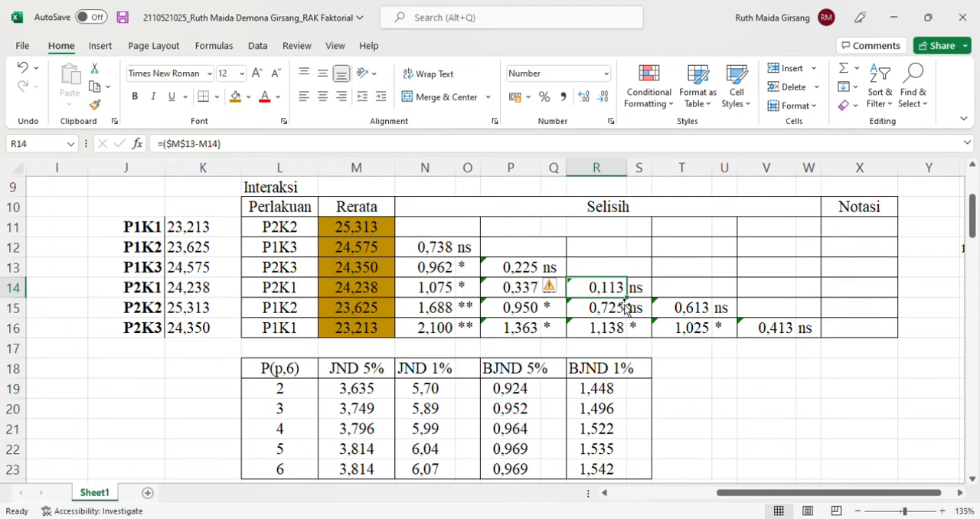
{"action": "left_click", "coordinate": [716, 315]}
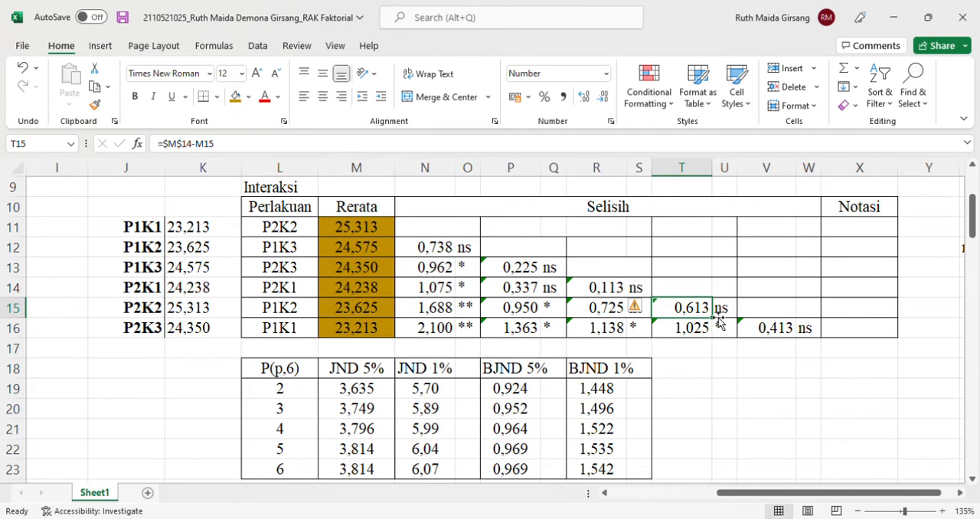
{"action": "left_click", "coordinate": [795, 337]}
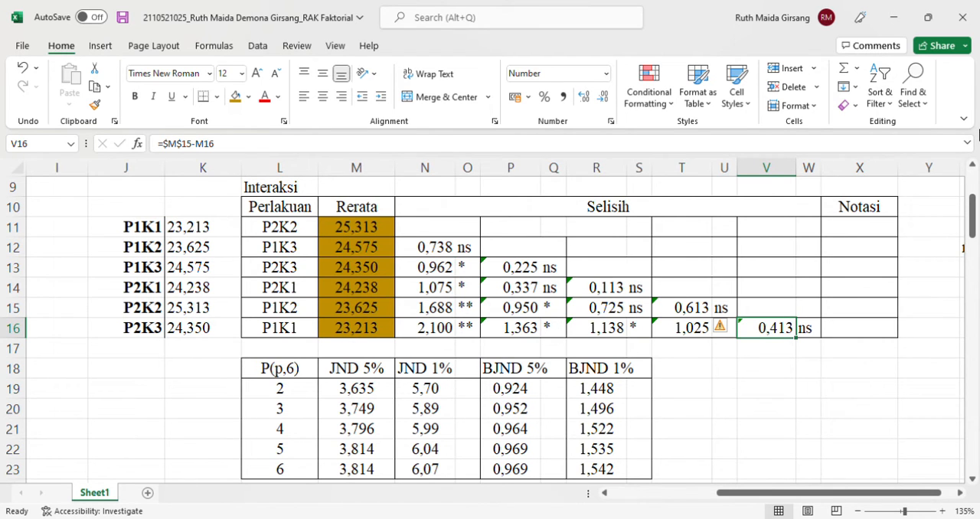
Examine the Sy formula in M25 of the interaction test and the Galat KT cell E38 that it references in the ANOVA table
{"action": "scroll", "coordinate": [635, 227], "scroll_direction": "down", "scroll_amount": 2}
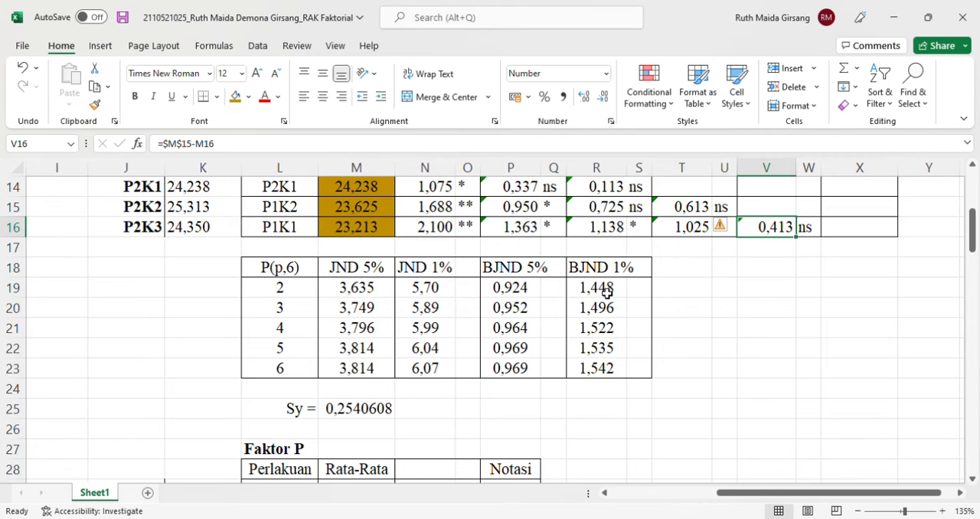
{"action": "left_click", "coordinate": [348, 413]}
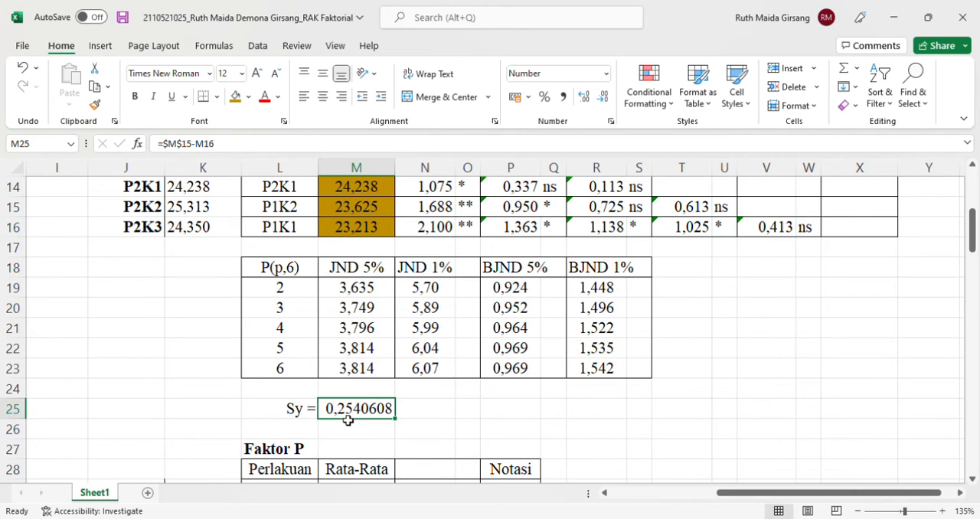
{"action": "double_click", "coordinate": [349, 413]}
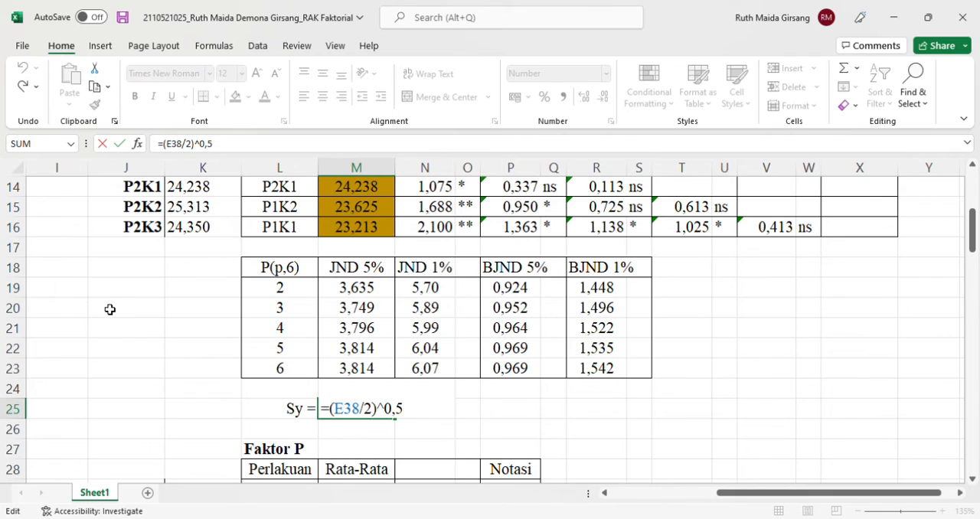
{"action": "scroll", "coordinate": [110, 308], "scroll_direction": "left", "scroll_amount": 10}
{"action": "scroll", "coordinate": [110, 308], "scroll_direction": "up", "scroll_amount": 2}
{"action": "scroll", "coordinate": [110, 309], "scroll_direction": "right", "scroll_amount": 2}
{"action": "scroll", "coordinate": [109, 308], "scroll_direction": "down", "scroll_amount": 6}
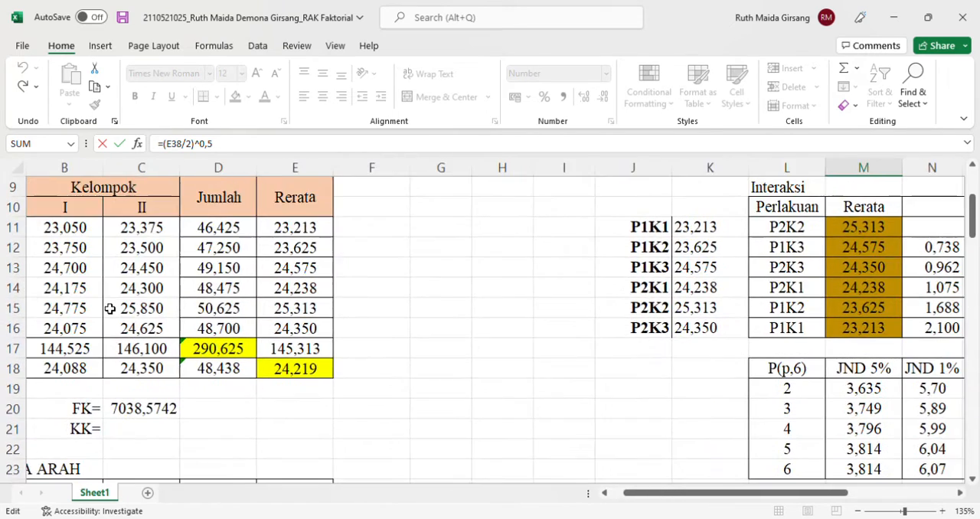
{"action": "scroll", "coordinate": [589, 329], "scroll_direction": "down", "scroll_amount": 2}
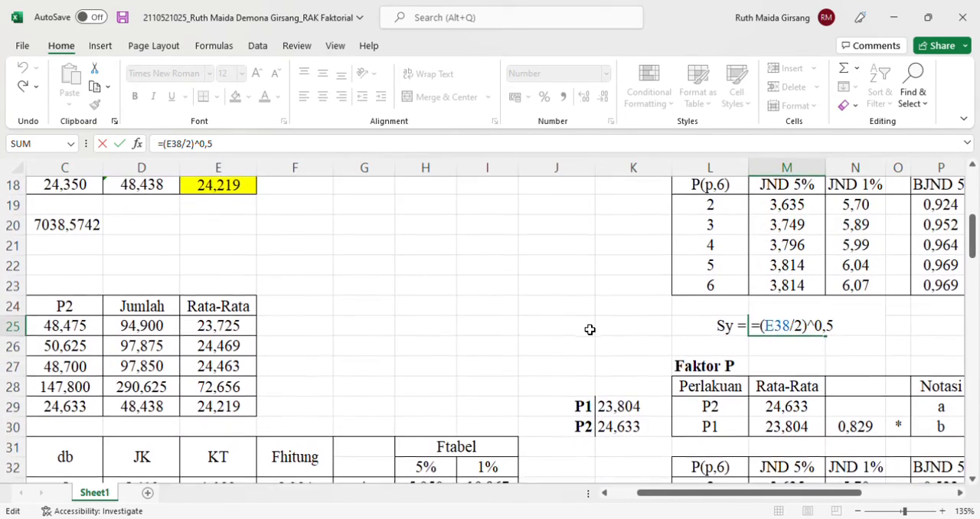
{"action": "scroll", "coordinate": [590, 329], "scroll_direction": "down", "scroll_amount": 4}
{"action": "scroll", "coordinate": [590, 329], "scroll_direction": "left", "scroll_amount": 2}
{"action": "scroll", "coordinate": [589, 330], "scroll_direction": "left", "scroll_amount": 1}
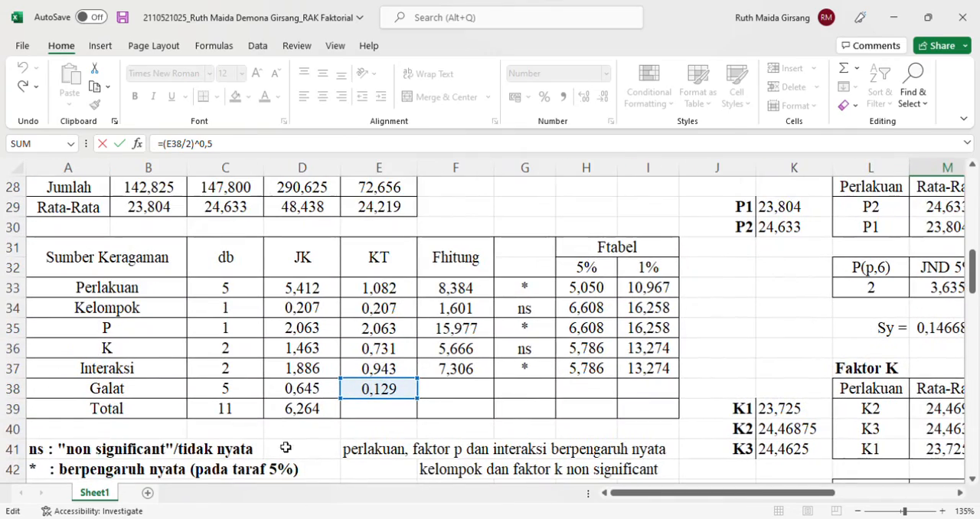
{"action": "scroll", "coordinate": [373, 394], "scroll_direction": "right", "scroll_amount": 3}
{"action": "scroll", "coordinate": [374, 393], "scroll_direction": "up", "scroll_amount": 3}
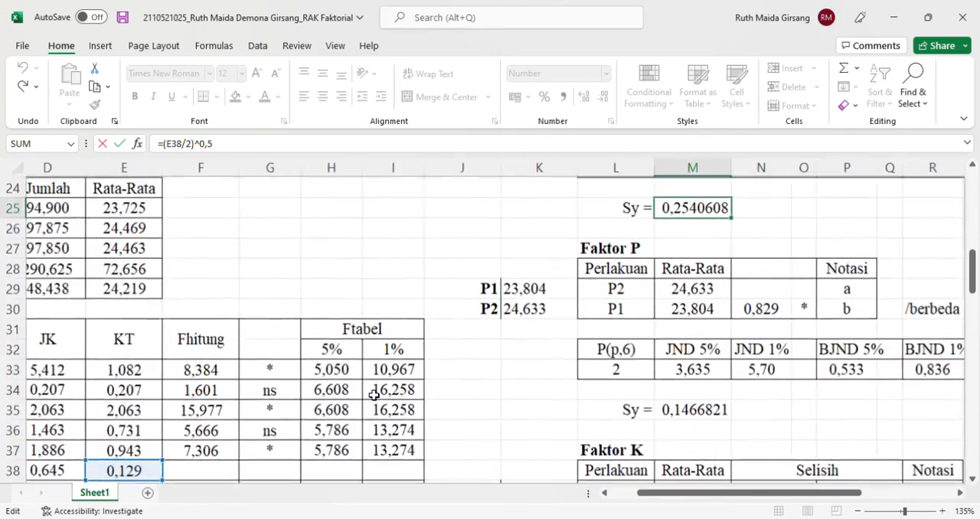
{"action": "scroll", "coordinate": [374, 393], "scroll_direction": "left", "scroll_amount": 1}
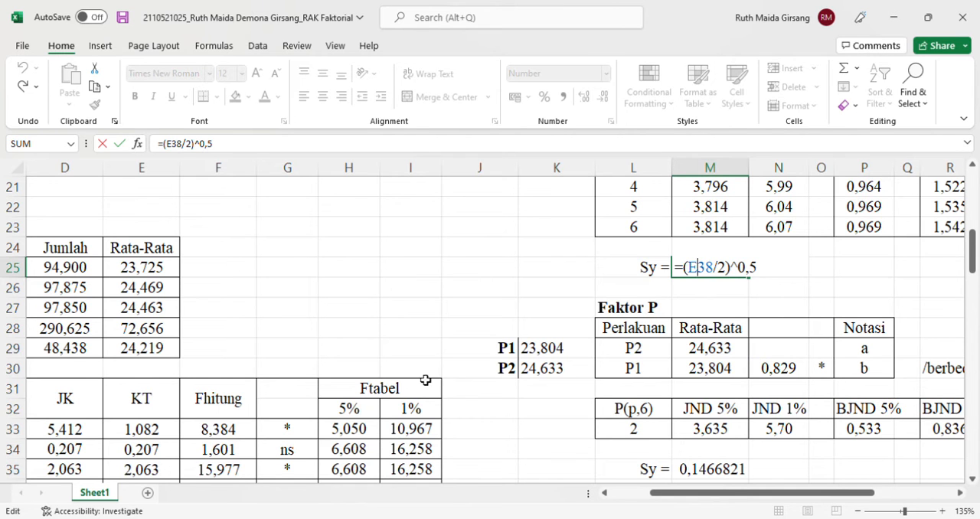
{"action": "scroll", "coordinate": [845, 234], "scroll_direction": "up", "scroll_amount": 2}
{"action": "scroll", "coordinate": [844, 234], "scroll_direction": "right", "scroll_amount": 1}
{"action": "scroll", "coordinate": [845, 234], "scroll_direction": "right", "scroll_amount": 1}
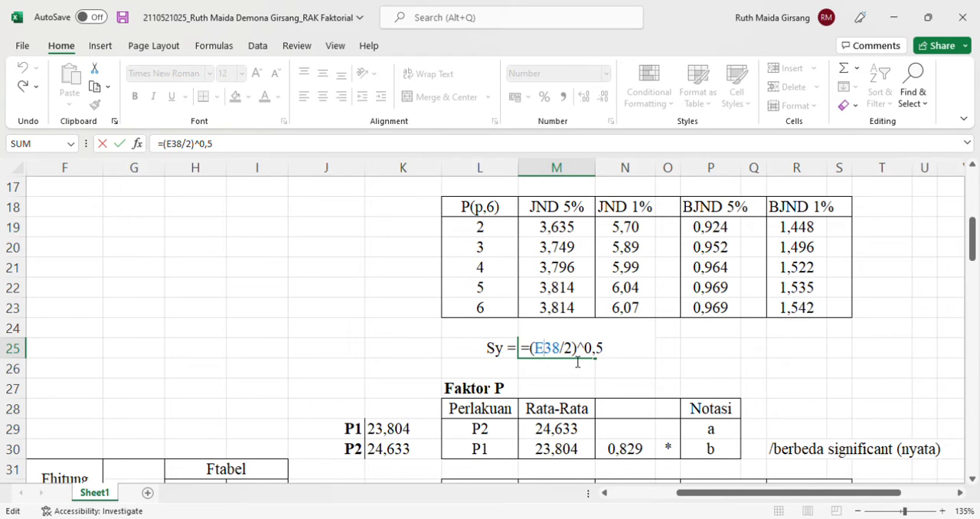
{"action": "key", "text": "shift+Return"}
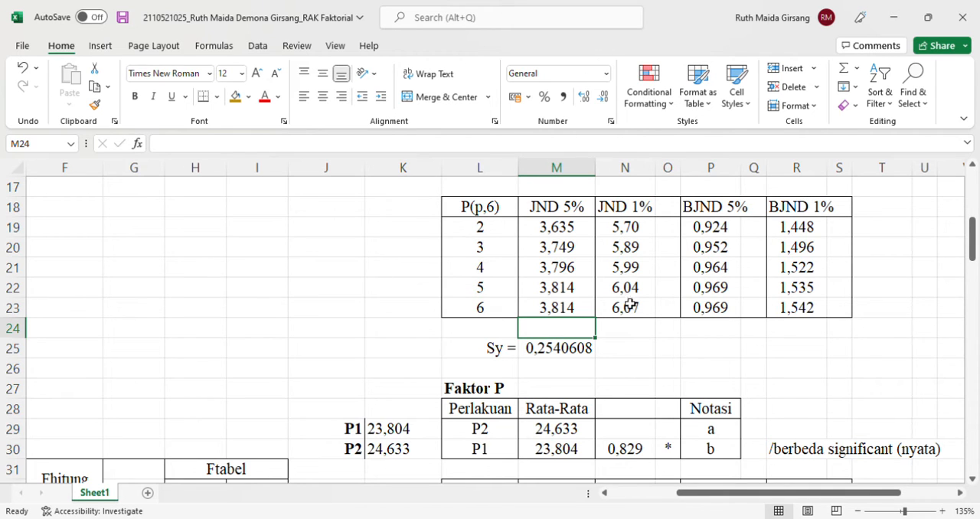
Examine the BJND 5% formula in P19 and the BJND 1% formula in R19, with the JND and Sy cells they multiply
{"action": "left_click", "coordinate": [705, 237]}
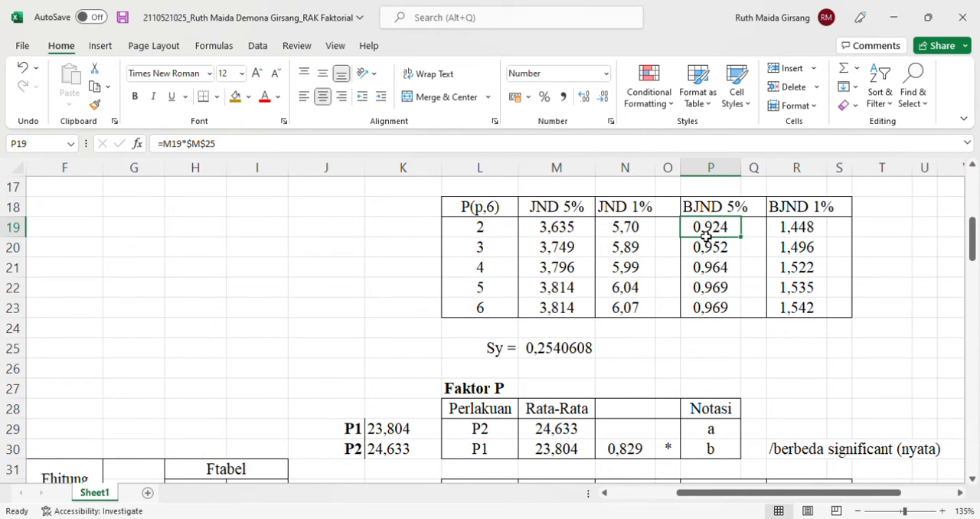
{"action": "double_click", "coordinate": [705, 236]}
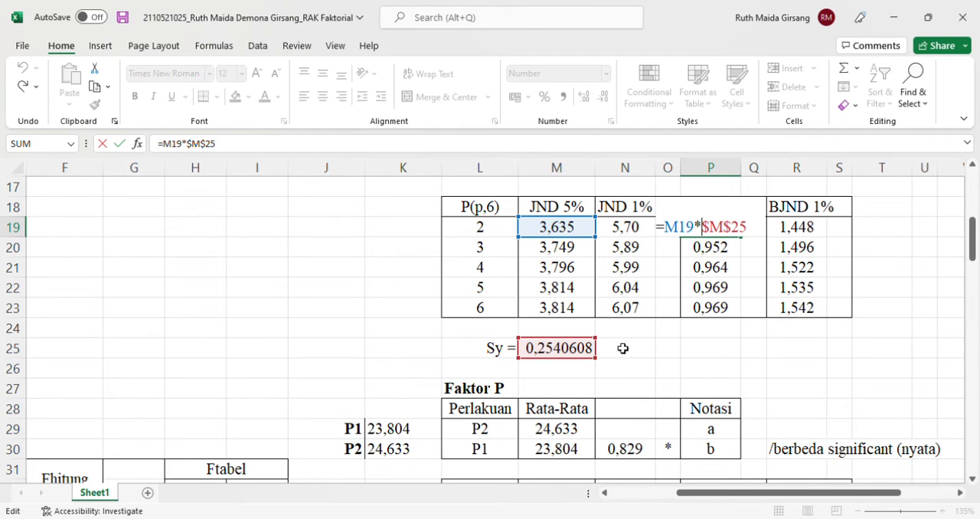
{"action": "key", "text": "Return"}
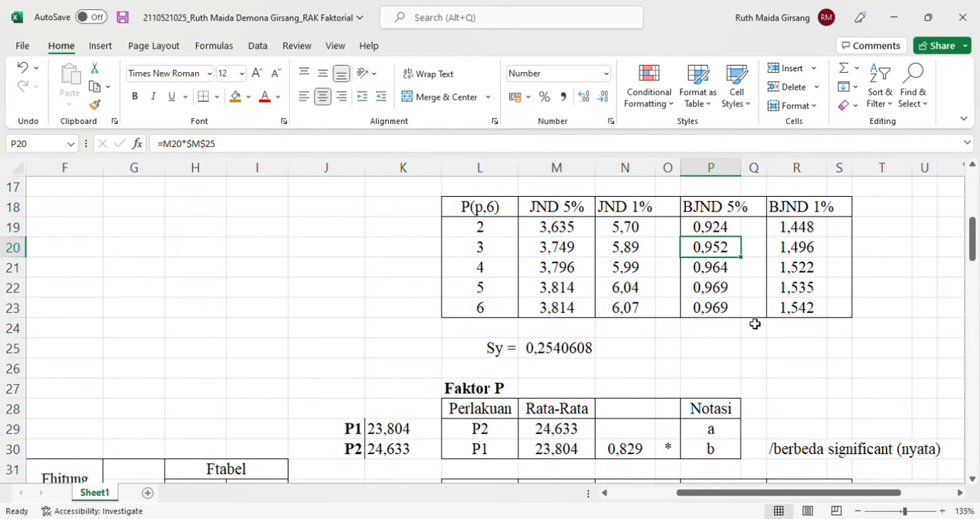
{"action": "double_click", "coordinate": [796, 233]}
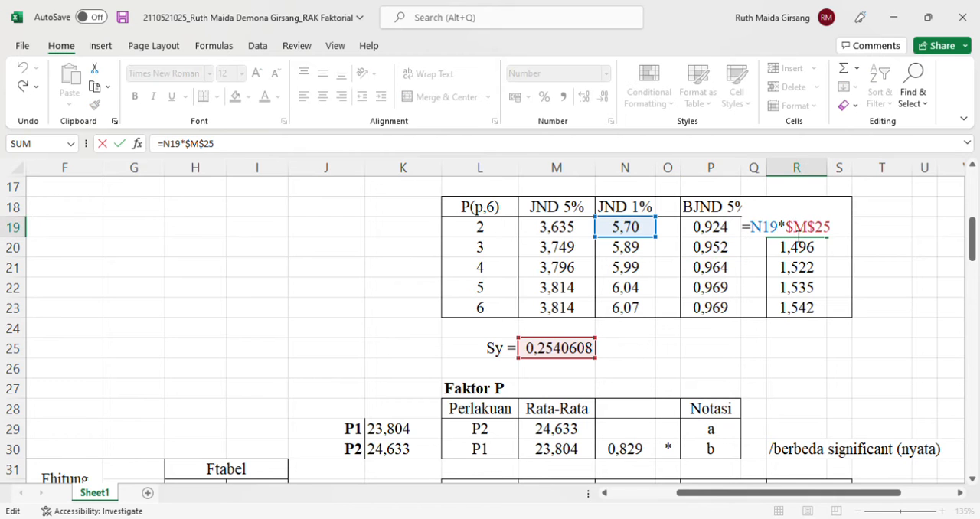
{"action": "key", "text": "Return"}
Examine the IF formula in O12 that marks the N12 difference by comparing it with BJND cells P19 and R19
{"action": "scroll", "coordinate": [648, 233], "scroll_direction": "up", "scroll_amount": 4}
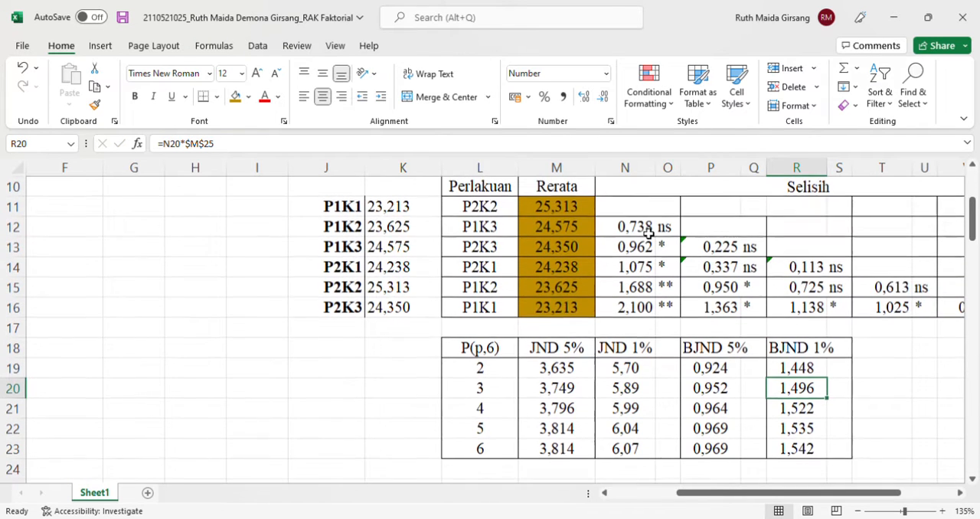
{"action": "scroll", "coordinate": [648, 233], "scroll_direction": "right", "scroll_amount": 2}
{"action": "scroll", "coordinate": [648, 233], "scroll_direction": "up", "scroll_amount": 1}
{"action": "scroll", "coordinate": [648, 233], "scroll_direction": "left", "scroll_amount": 1}
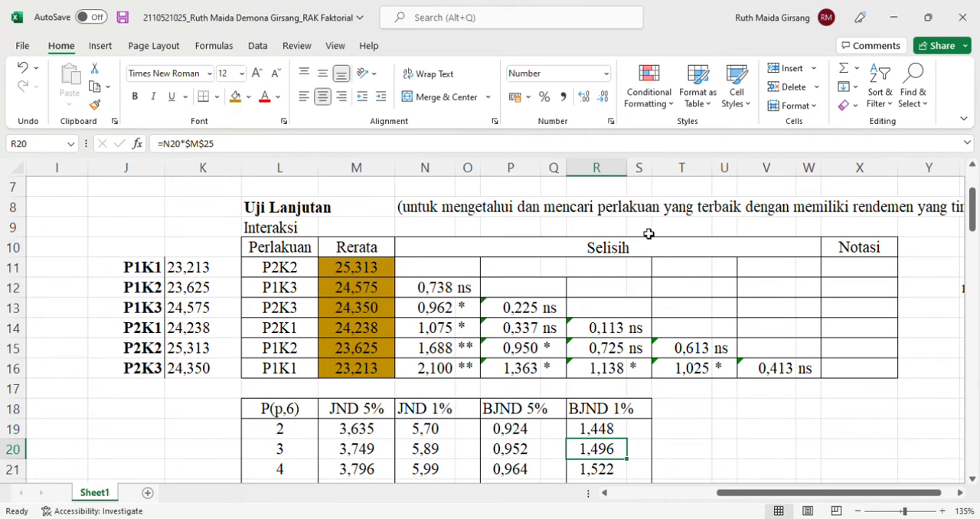
{"action": "double_click", "coordinate": [475, 287]}
{"action": "scroll", "coordinate": [129, 392], "scroll_direction": "down", "scroll_amount": 6}
{"action": "scroll", "coordinate": [128, 392], "scroll_direction": "left", "scroll_amount": 3}
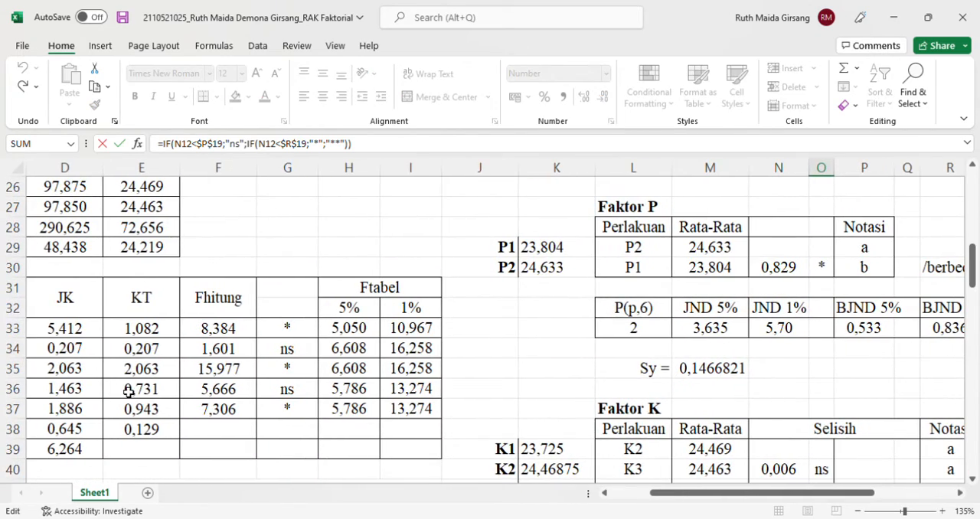
{"action": "scroll", "coordinate": [129, 392], "scroll_direction": "up", "scroll_amount": 8}
{"action": "scroll", "coordinate": [128, 392], "scroll_direction": "right", "scroll_amount": 6}
{"action": "scroll", "coordinate": [128, 391], "scroll_direction": "left", "scroll_amount": 2}
{"action": "scroll", "coordinate": [128, 392], "scroll_direction": "right", "scroll_amount": 2}
{"action": "scroll", "coordinate": [129, 392], "scroll_direction": "down", "scroll_amount": 4}
{"action": "scroll", "coordinate": [129, 392], "scroll_direction": "left", "scroll_amount": 7}
{"action": "scroll", "coordinate": [129, 392], "scroll_direction": "right", "scroll_amount": 3}
{"action": "scroll", "coordinate": [129, 391], "scroll_direction": "up", "scroll_amount": 2}
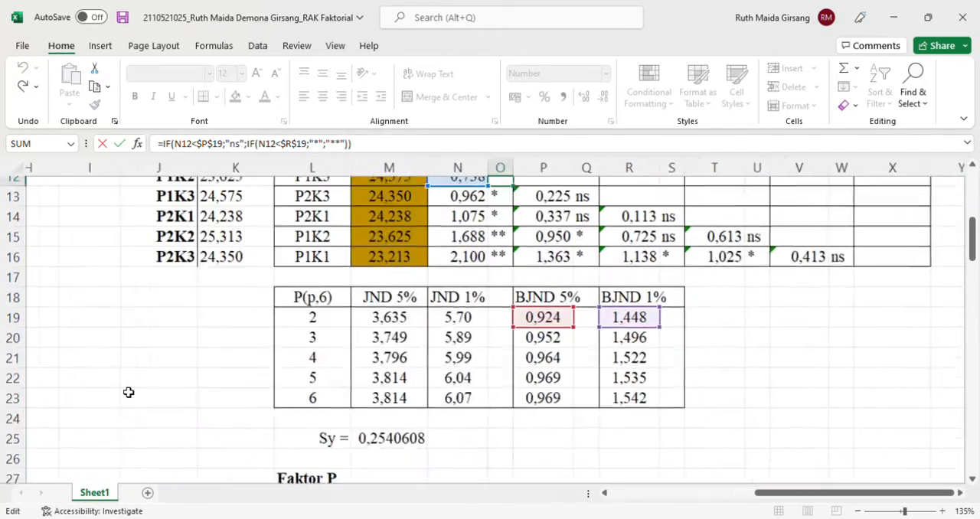
{"action": "scroll", "coordinate": [129, 391], "scroll_direction": "up", "scroll_amount": 2}
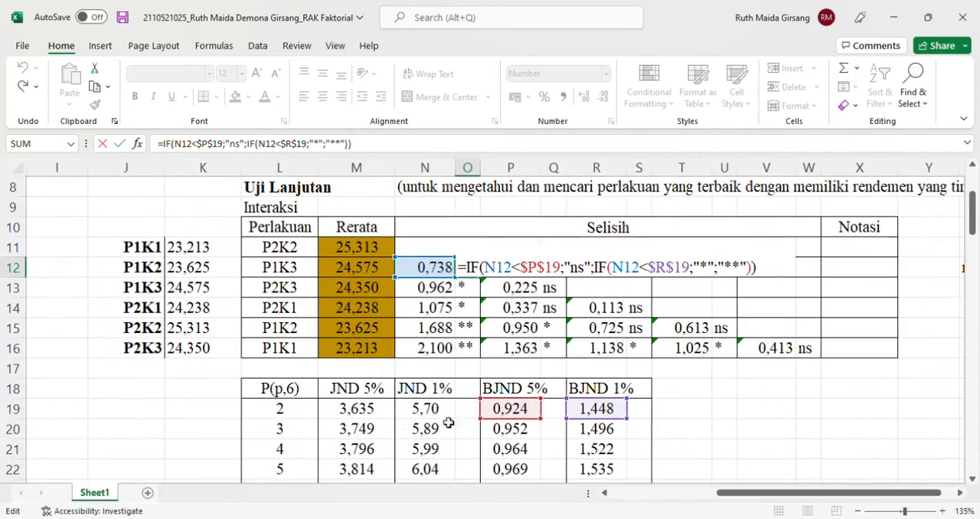
{"action": "scroll", "coordinate": [474, 418], "scroll_direction": "down", "scroll_amount": 1}
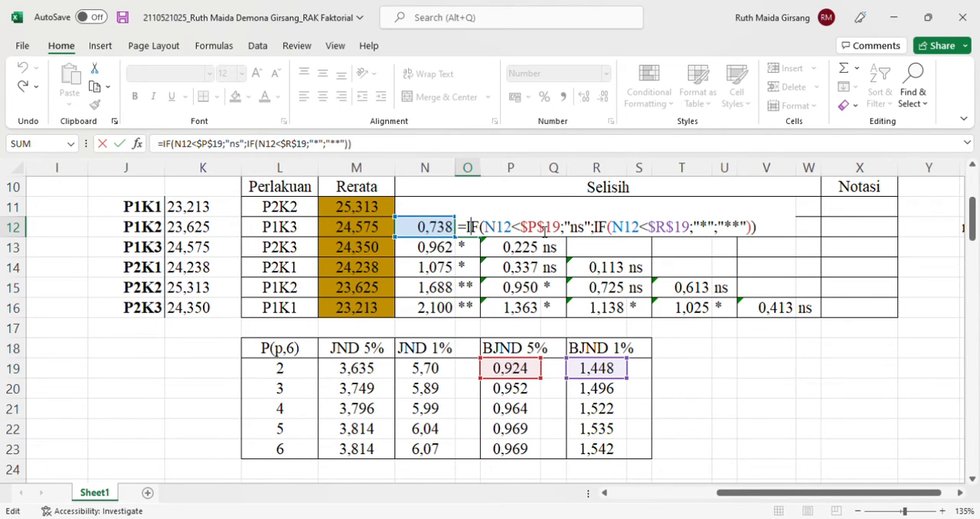
Examine the IF formulas in Q13:Q16 that mark the differences in column P by comparing them with BJND cells P19 and R19
{"action": "key", "text": "Return"}
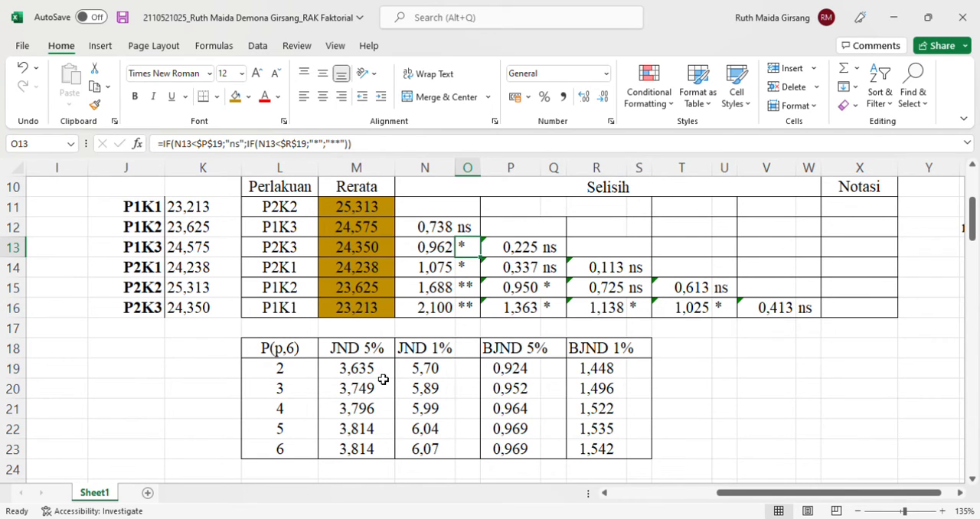
{"action": "left_click", "coordinate": [560, 255]}
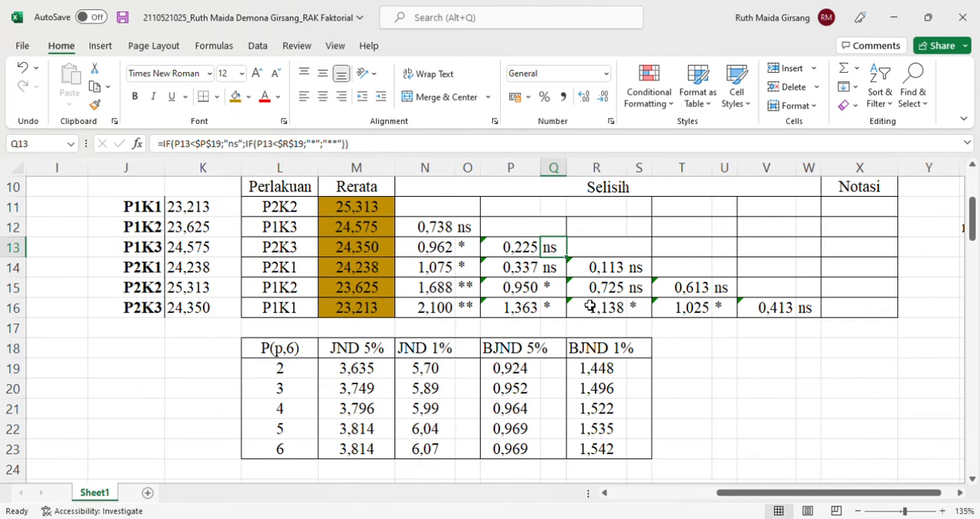
{"action": "double_click", "coordinate": [559, 248]}
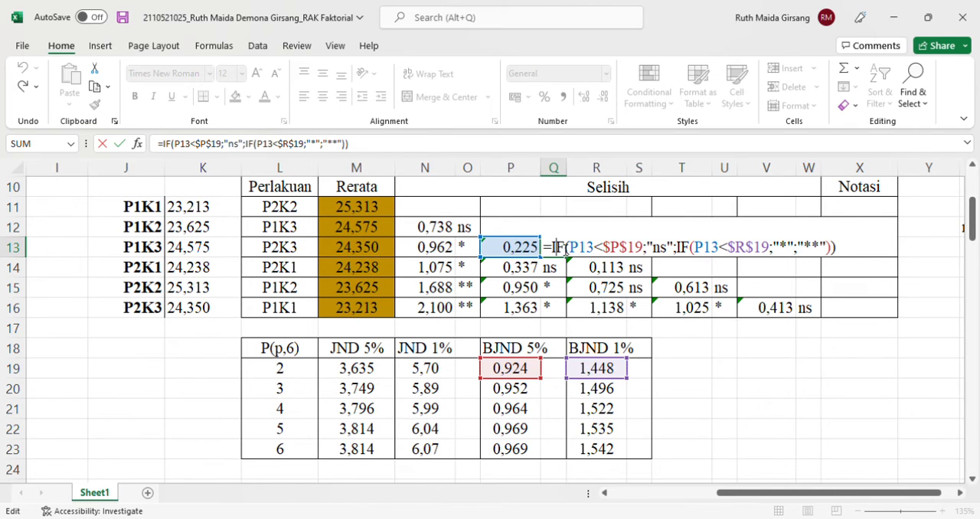
{"action": "key", "text": "Return"}
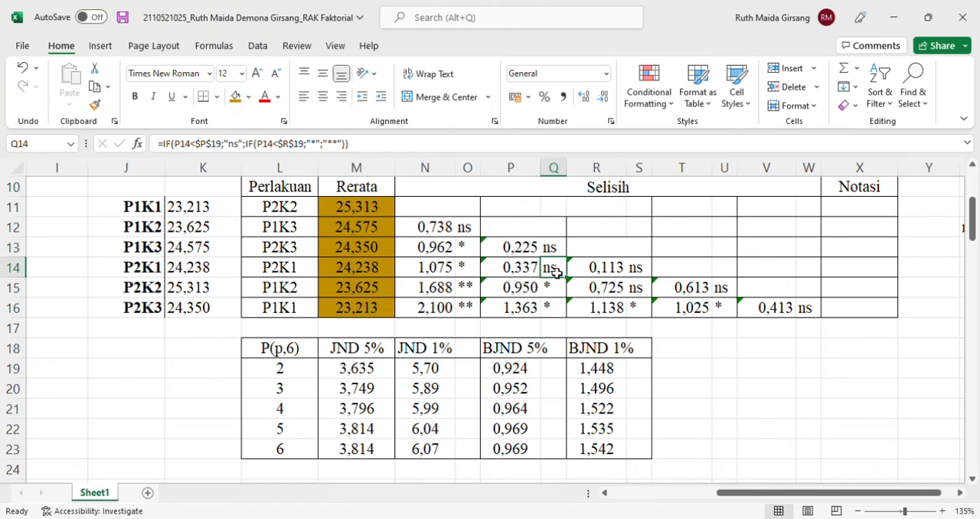
{"action": "left_click", "coordinate": [440, 150]}
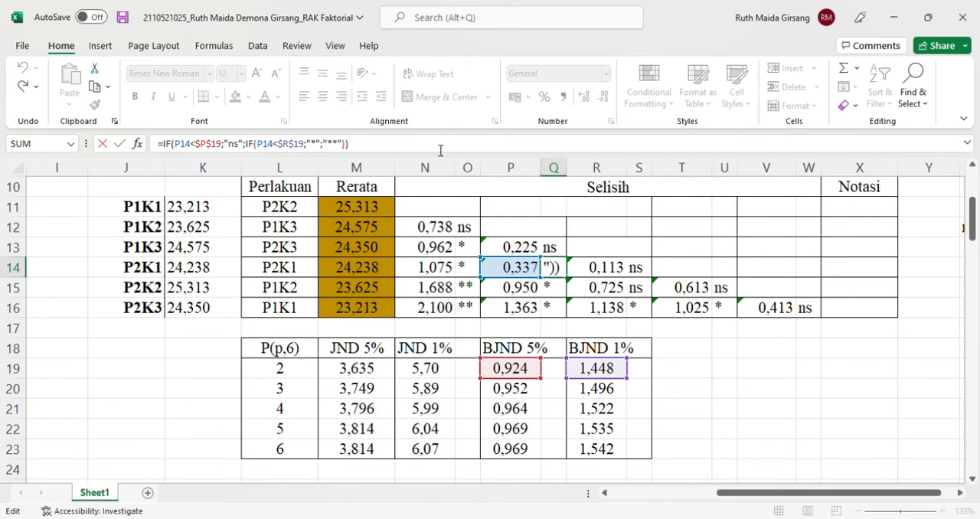
{"action": "key", "text": "Return"}
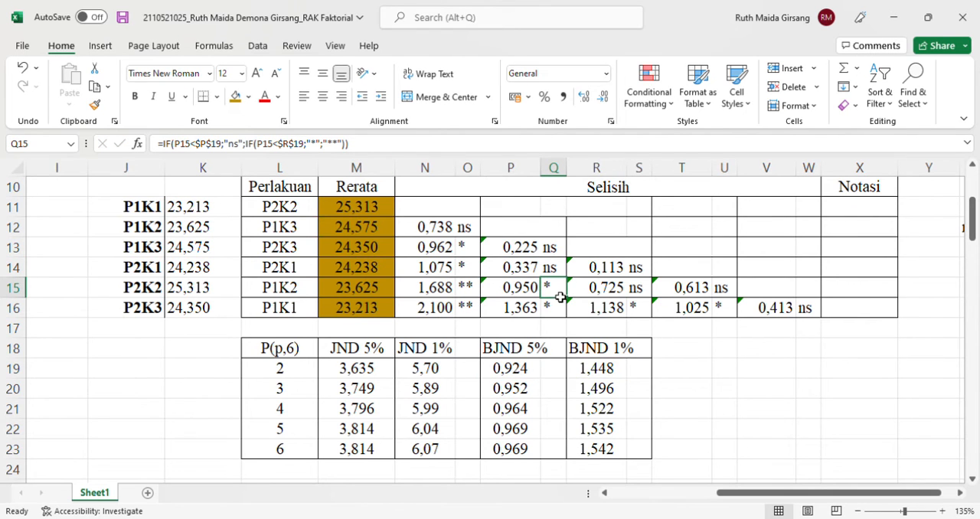
{"action": "left_click", "coordinate": [364, 157]}
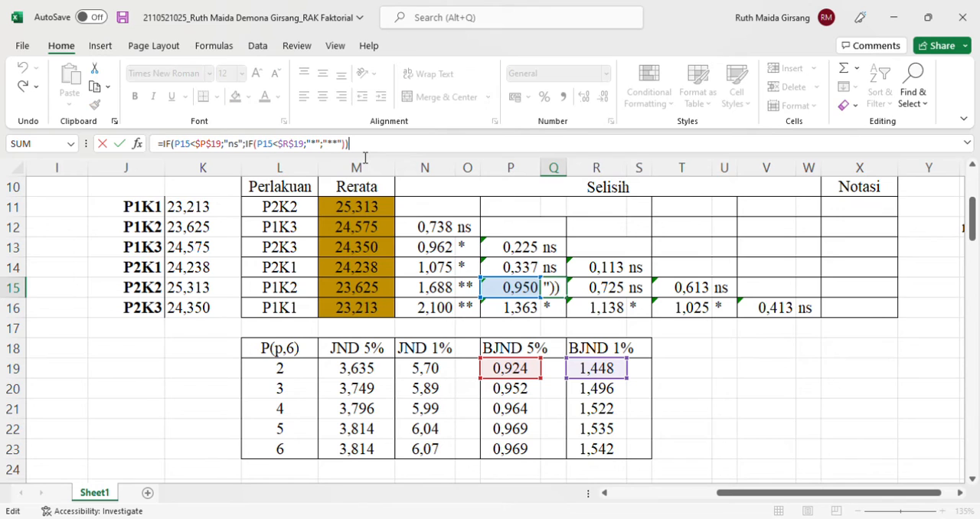
{"action": "key", "text": "Return"}
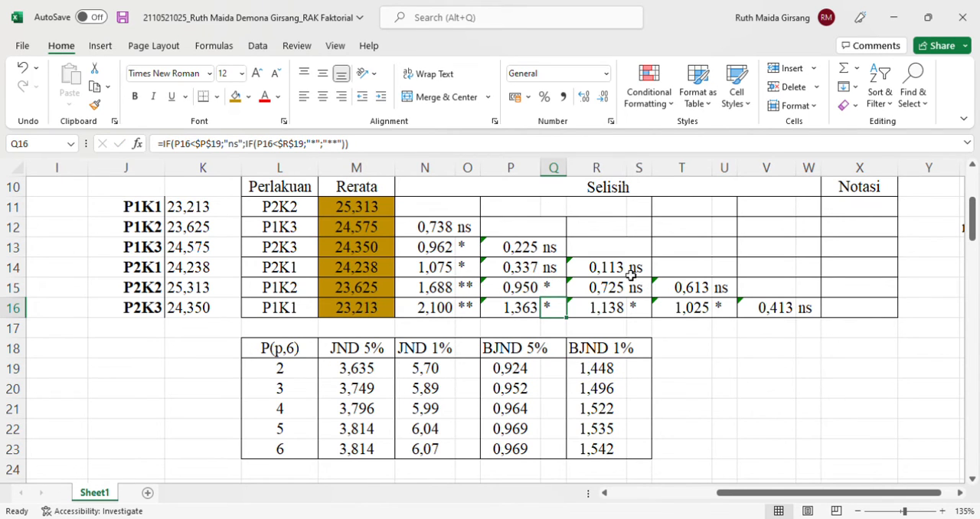
{"action": "left_click", "coordinate": [779, 313]}
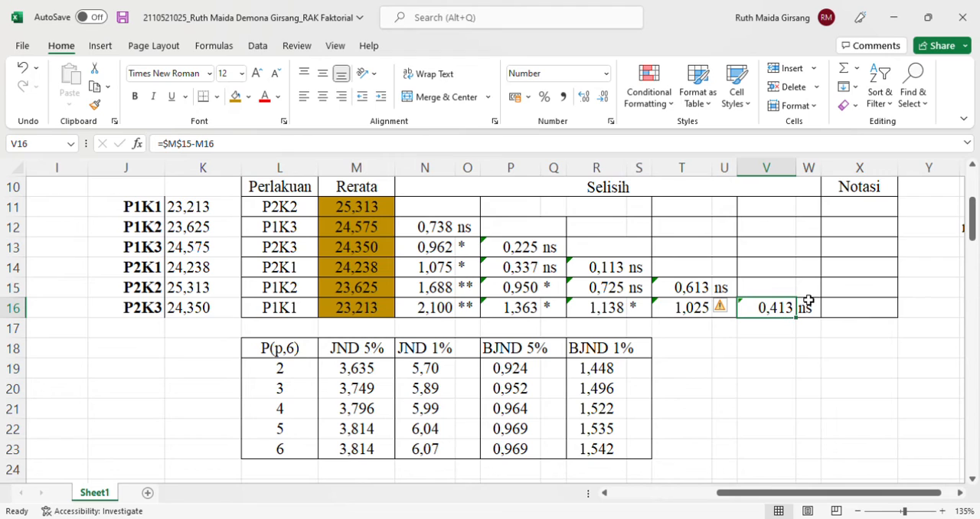
{"action": "left_click", "coordinate": [806, 295]}
{"action": "left_click", "coordinate": [778, 313]}
{"action": "left_click", "coordinate": [525, 481]}
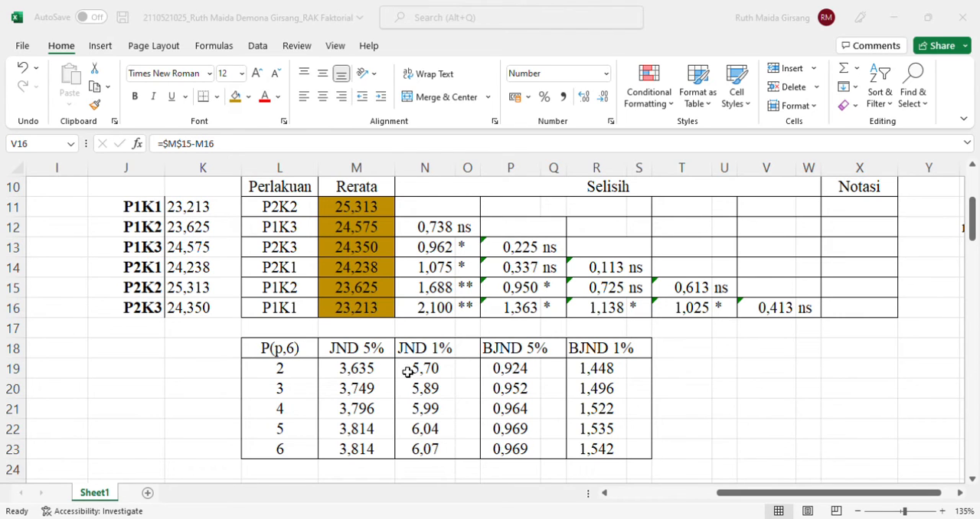
{"action": "double_click", "coordinate": [344, 228]}
{"action": "key", "text": "Escape"}
{"action": "double_click", "coordinate": [354, 231]}
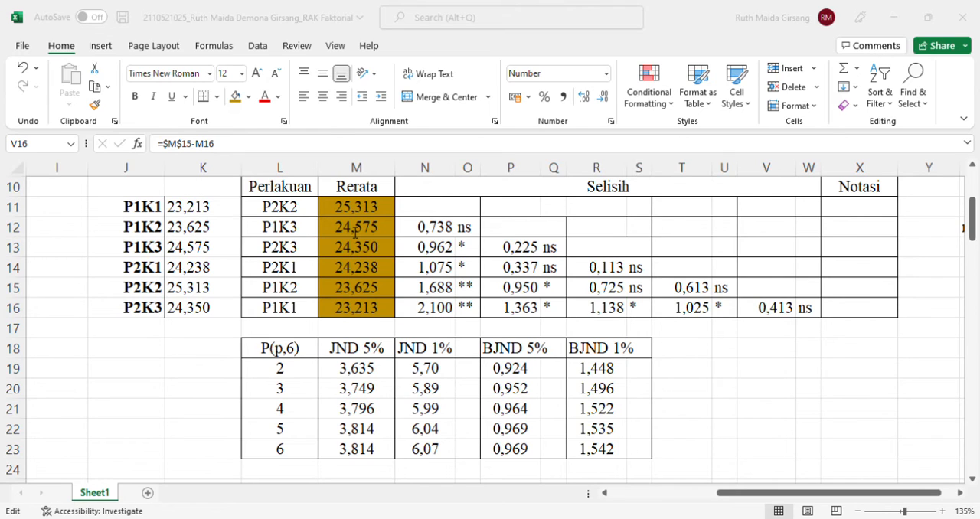
{"action": "key", "text": "Escape"}
{"action": "double_click", "coordinate": [426, 209]}
{"action": "key", "text": "Escape"}
{"action": "left_click", "coordinate": [745, 343]}
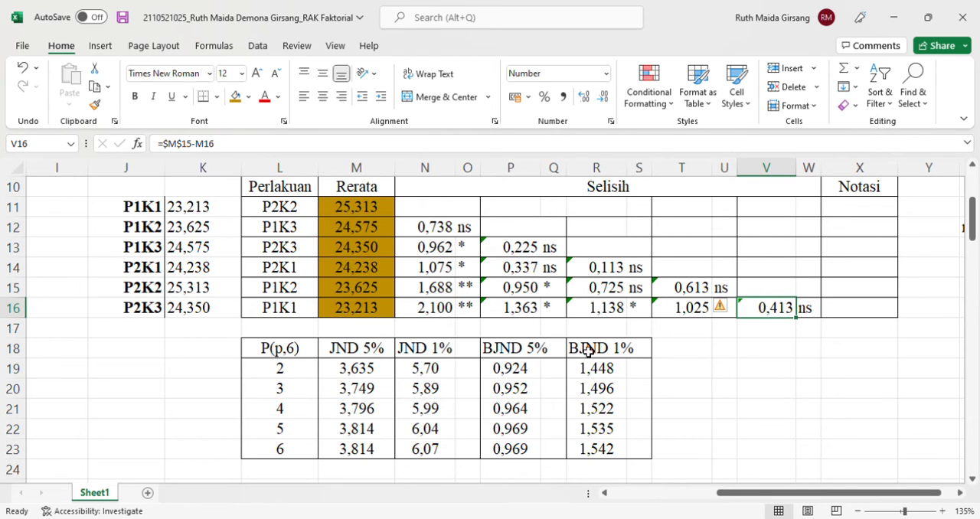
Fill O11:O12 with orange to mark the first non-significant group, and enter notation a in X11 and X12
{"action": "left_click_drag", "start_coordinate": [352, 208], "coordinate": [367, 258]}
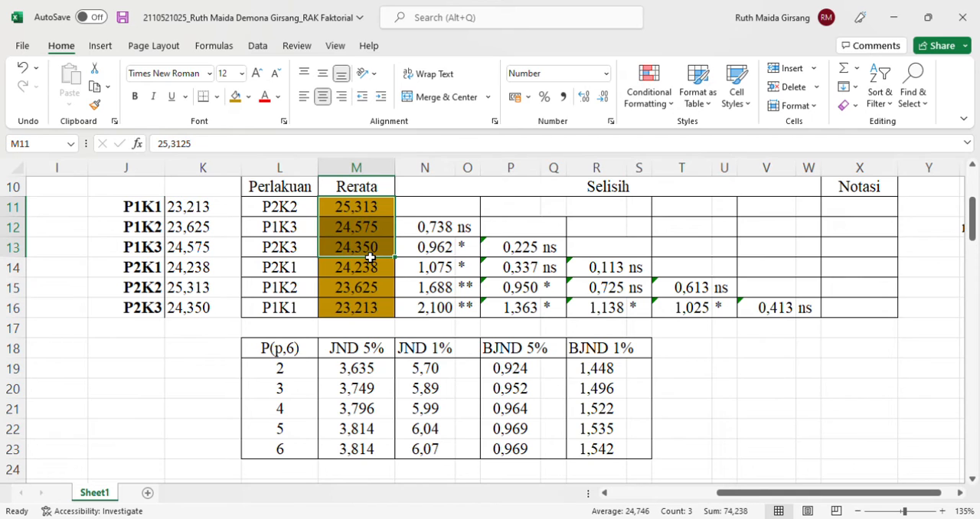
{"action": "left_click", "coordinate": [803, 231]}
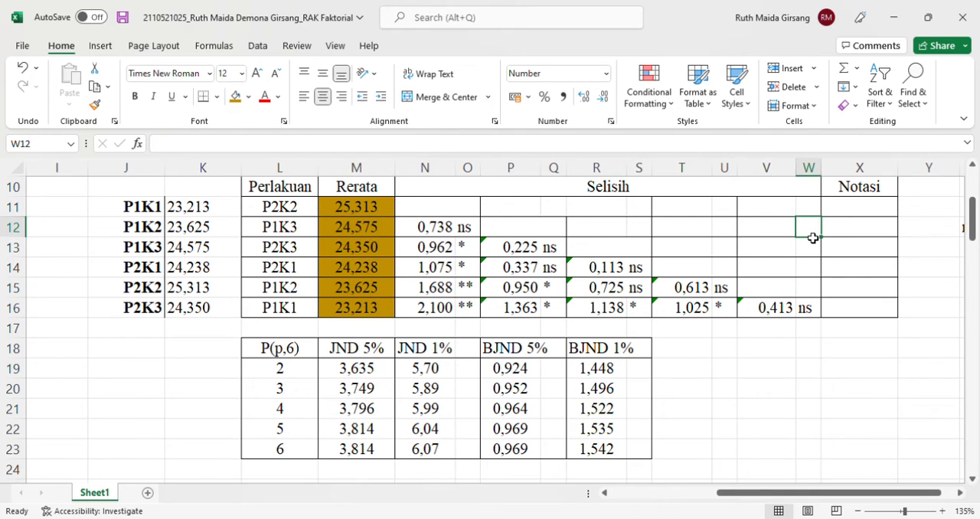
{"action": "left_click", "coordinate": [853, 214]}
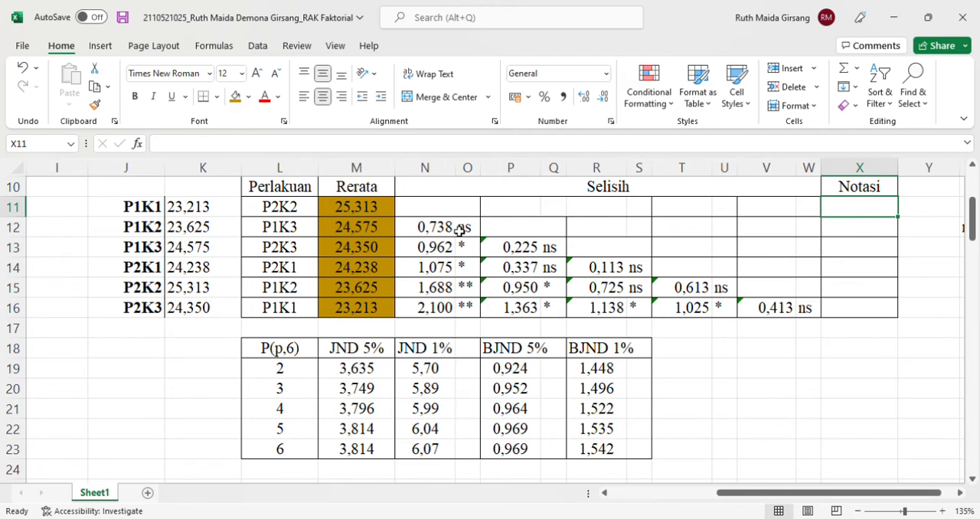
{"action": "left_click_drag", "start_coordinate": [467, 214], "coordinate": [470, 232]}
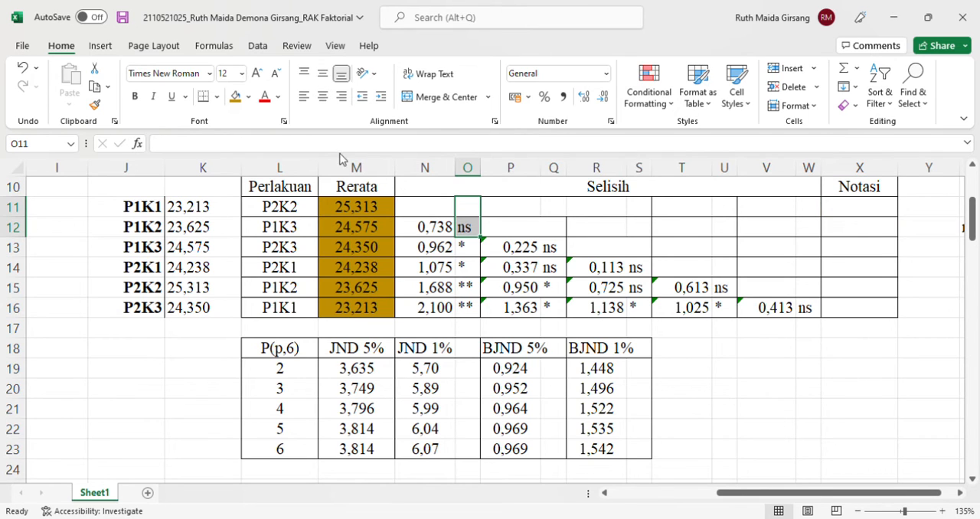
{"action": "left_click", "coordinate": [243, 99]}
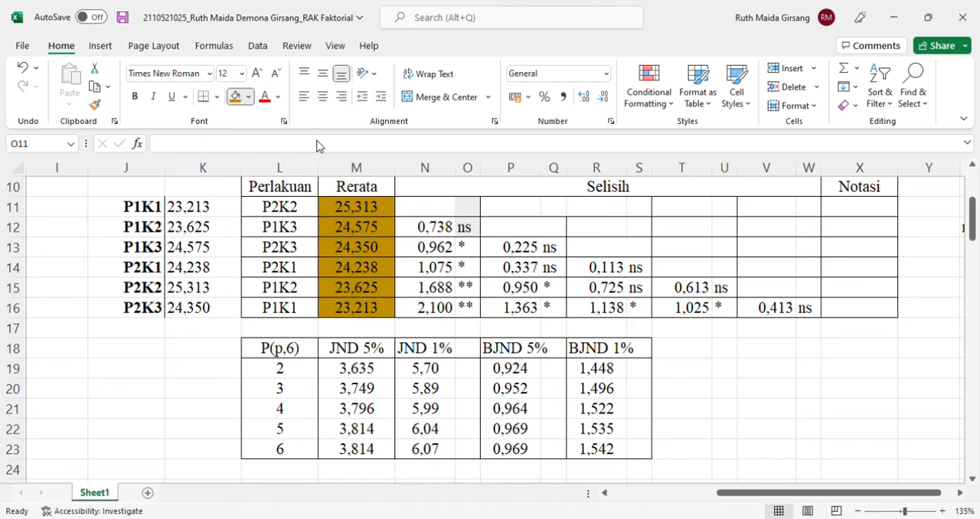
{"action": "left_click", "coordinate": [862, 216]}
{"action": "type", "text": "a"}
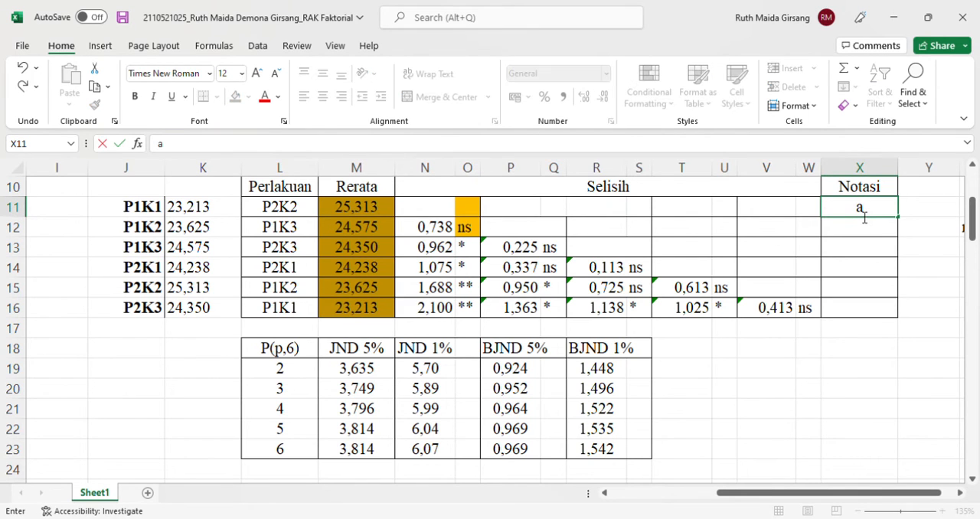
{"action": "key", "text": "Return"}
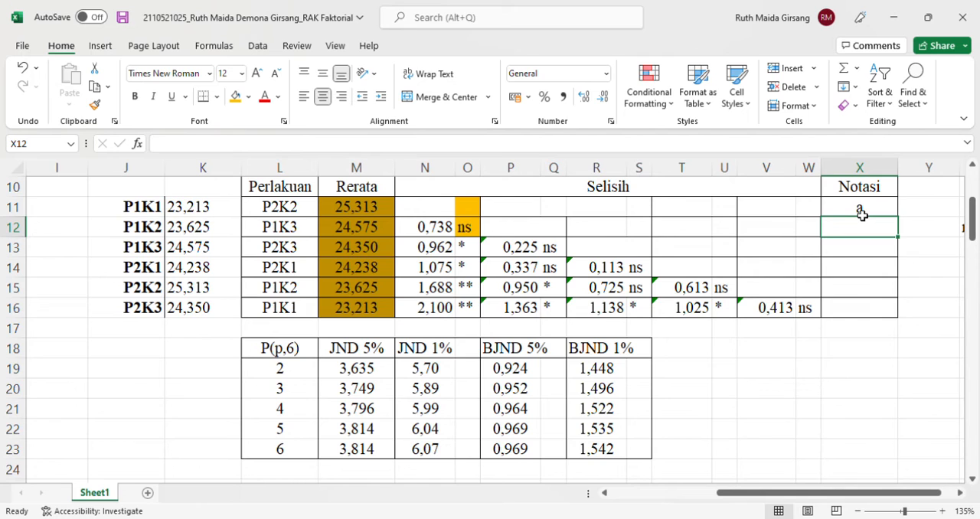
{"action": "type", "text": "a"}
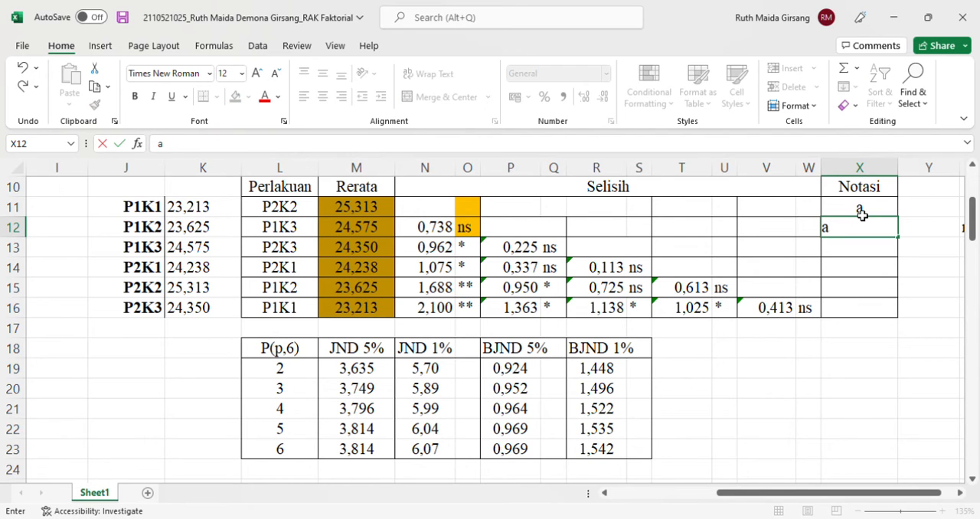
{"action": "key", "text": "Return"}
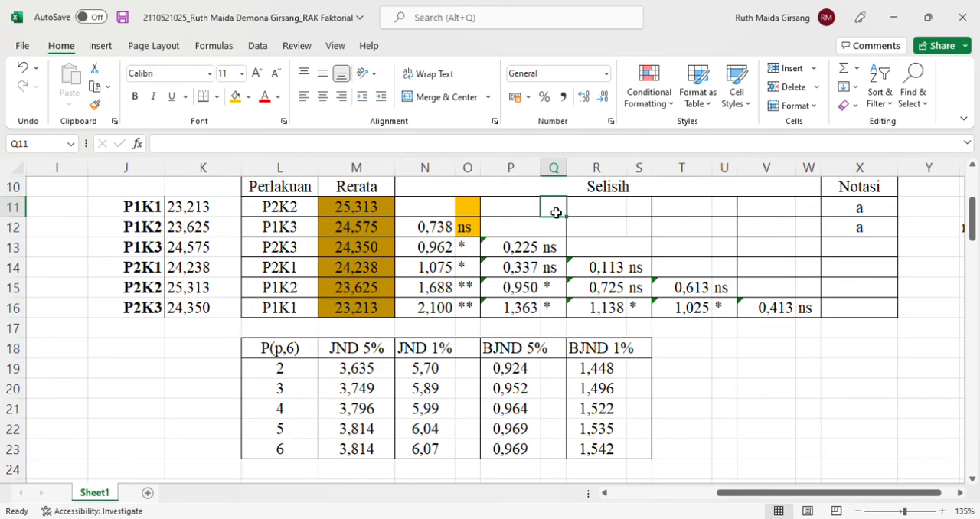
Fill Q12:Q14 with orange, and set the Notasi entries to ab in X12 and b in X13 and X14
{"action": "left_click_drag", "start_coordinate": [558, 227], "coordinate": [564, 267]}
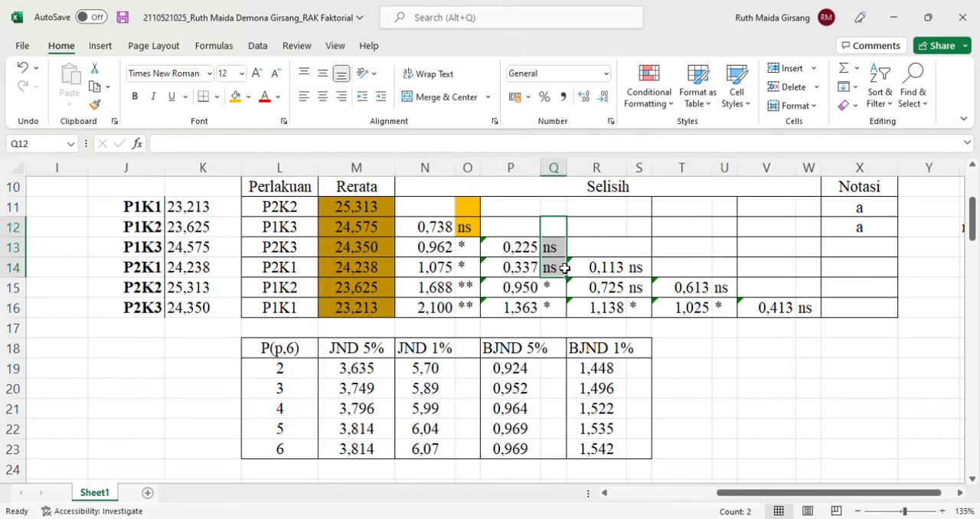
{"action": "left_click", "coordinate": [237, 97]}
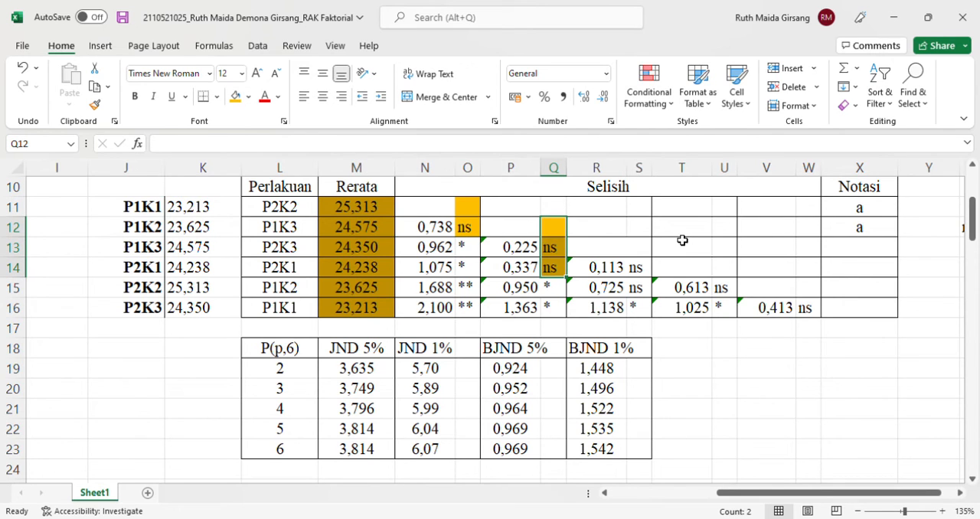
{"action": "left_click", "coordinate": [874, 227]}
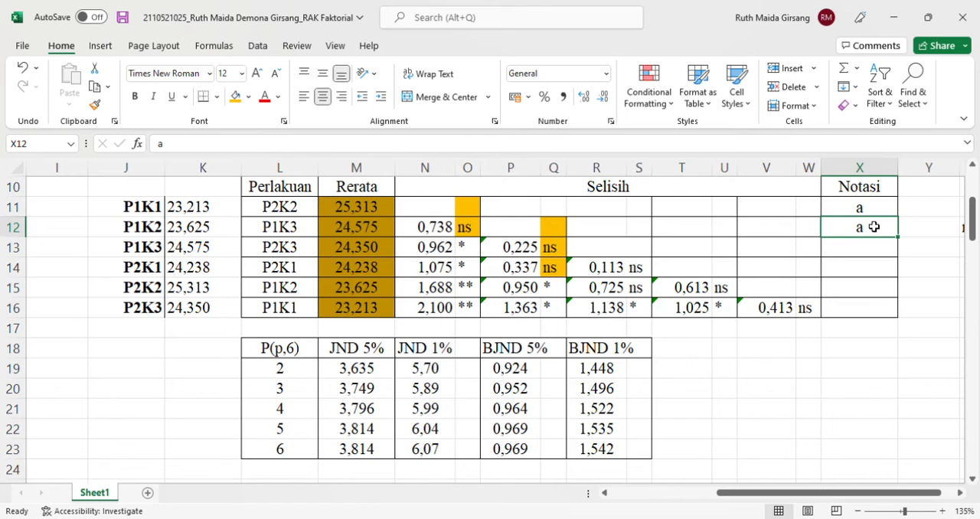
{"action": "type", "text": "ab"}
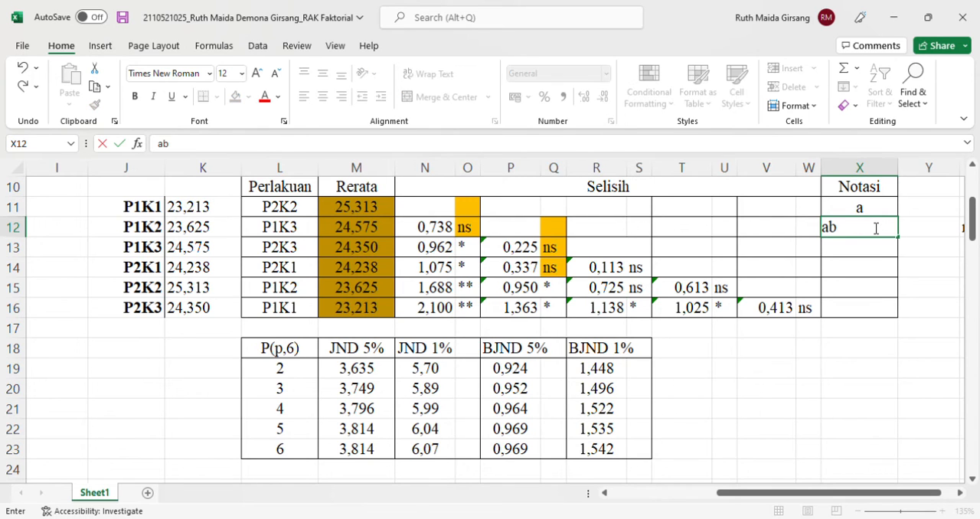
{"action": "key", "text": "Return"}
{"action": "type", "text": "b"}
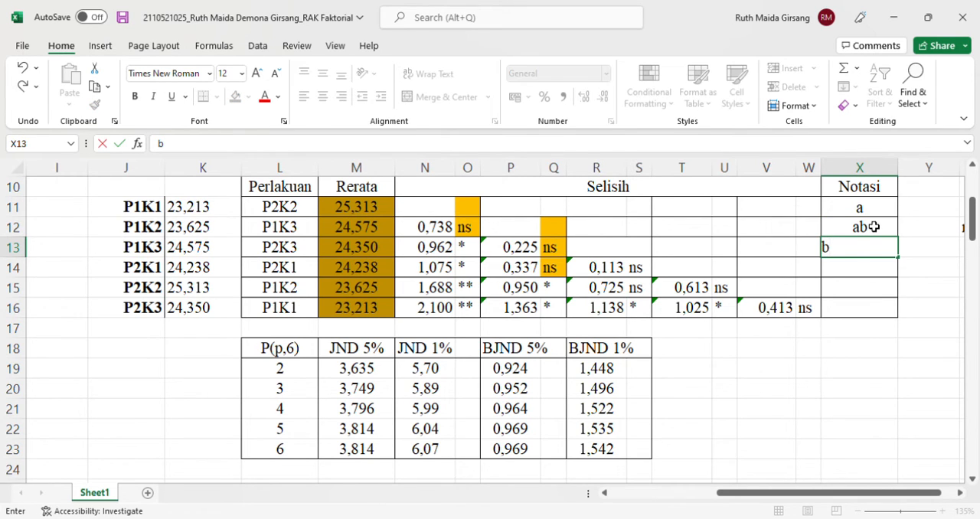
{"action": "key", "text": "Return"}
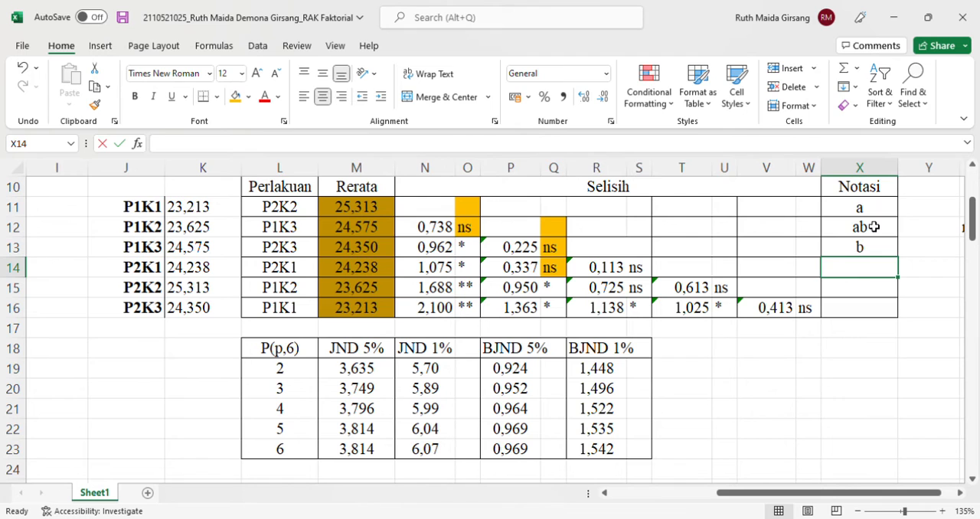
{"action": "type", "text": "b"}
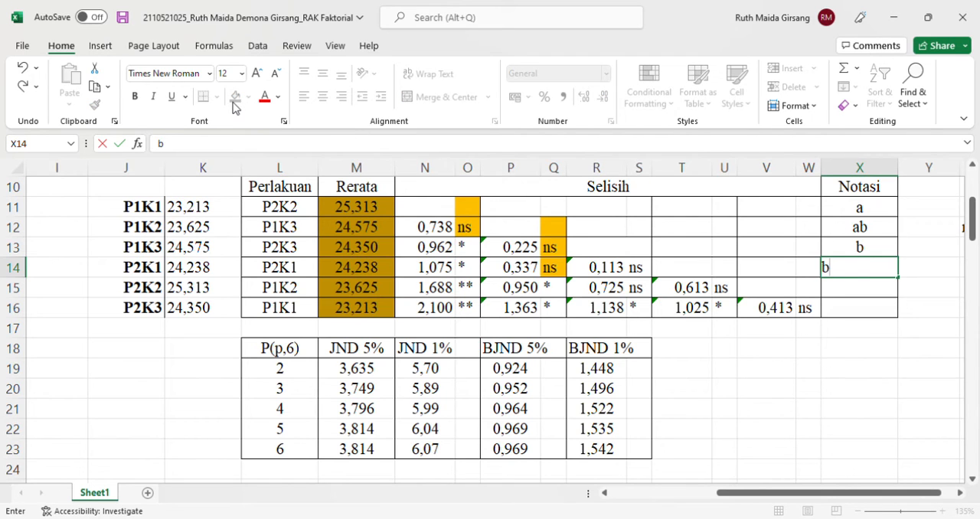
{"action": "key", "text": "Return"}
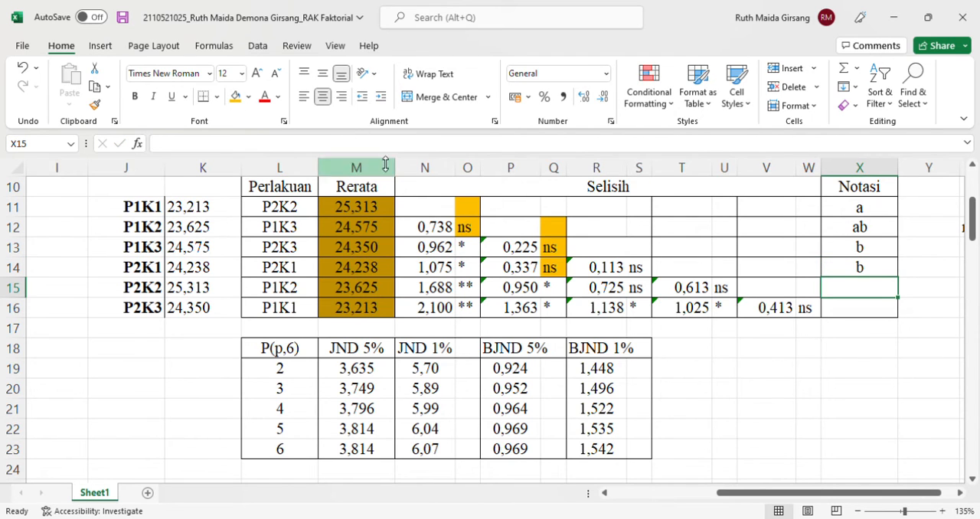
Fill S13:S15 with orange, and set the Notasi entries in X13 and X14 to bc
{"action": "left_click_drag", "start_coordinate": [641, 254], "coordinate": [649, 291]}
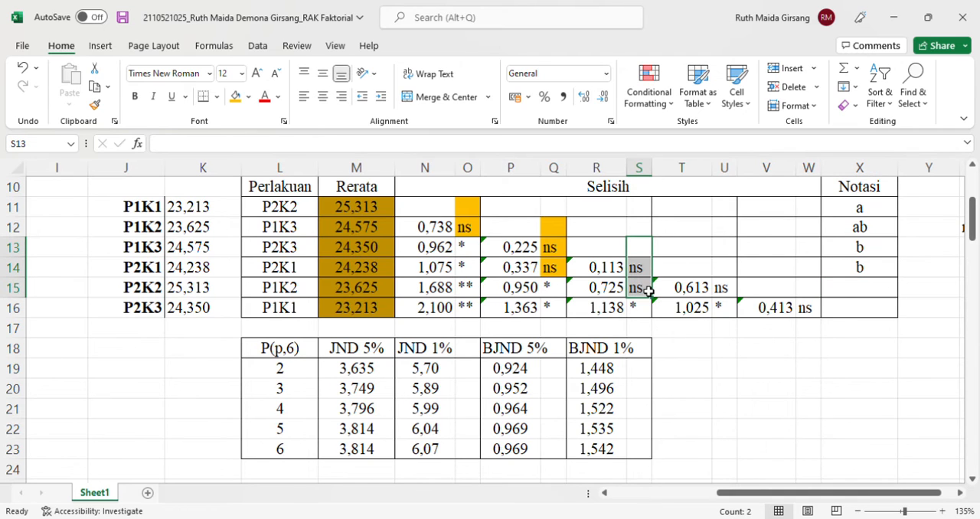
{"action": "left_click", "coordinate": [239, 97]}
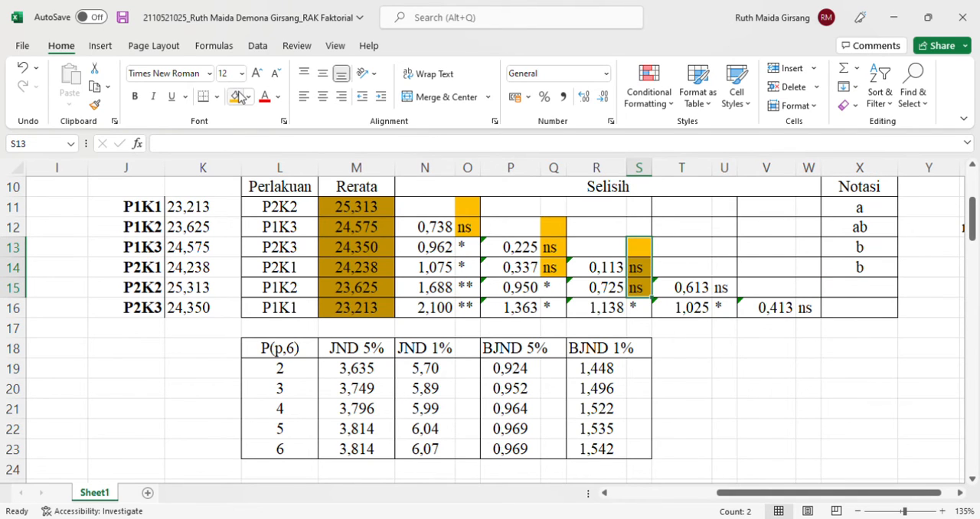
{"action": "left_click", "coordinate": [872, 256]}
{"action": "double_click", "coordinate": [872, 255]}
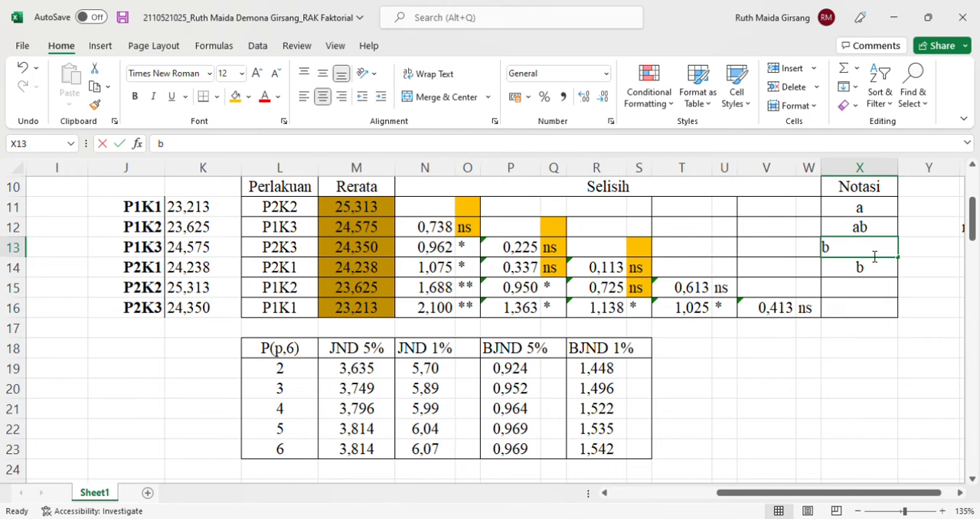
{"action": "type", "text": "c"}
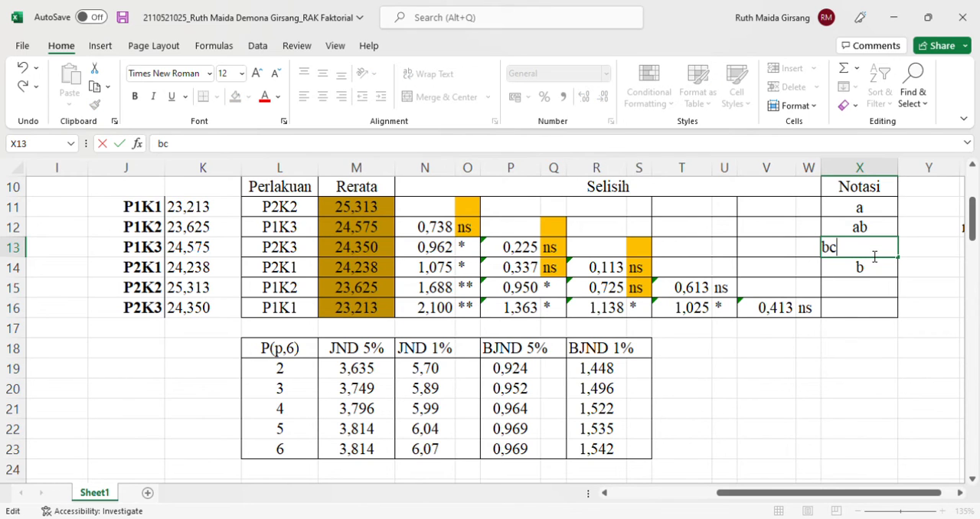
{"action": "key", "text": "Return"}
{"action": "type", "text": "bc"}
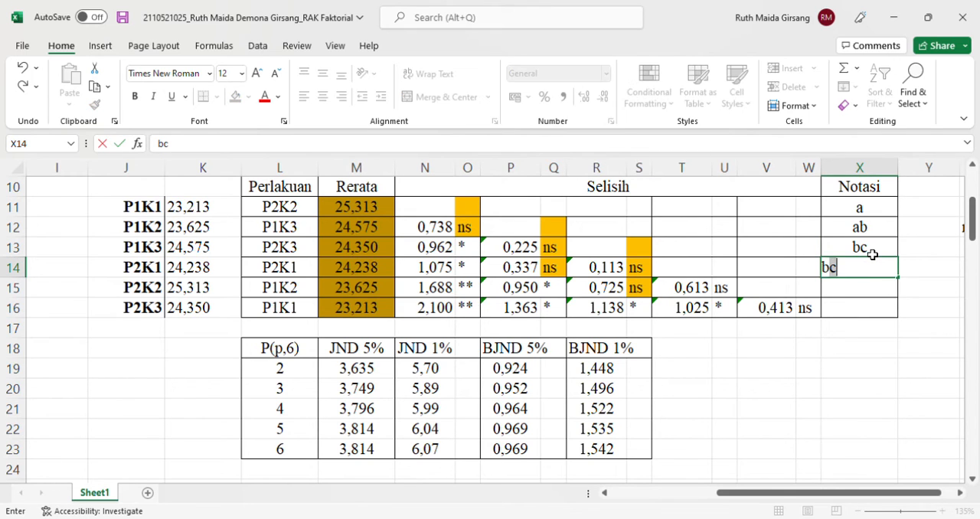
{"action": "key", "text": "Return"}
Complete the Notasi column with bc in X14 and c in X15 and X16
{"action": "type", "text": "c"}
{"action": "key", "text": "Return"}
{"action": "type", "text": "c"}
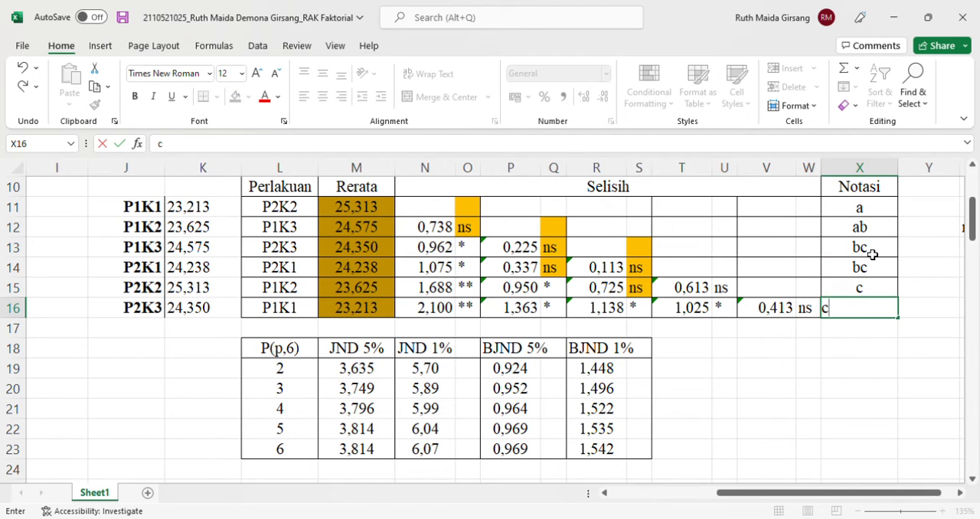
{"action": "key", "text": "Return"}
Review the Interaksi table with its Notasi letters, the recommendation note beside it, and the treatment levels in the study title
{"action": "scroll", "coordinate": [871, 255], "scroll_direction": "right", "scroll_amount": 5}
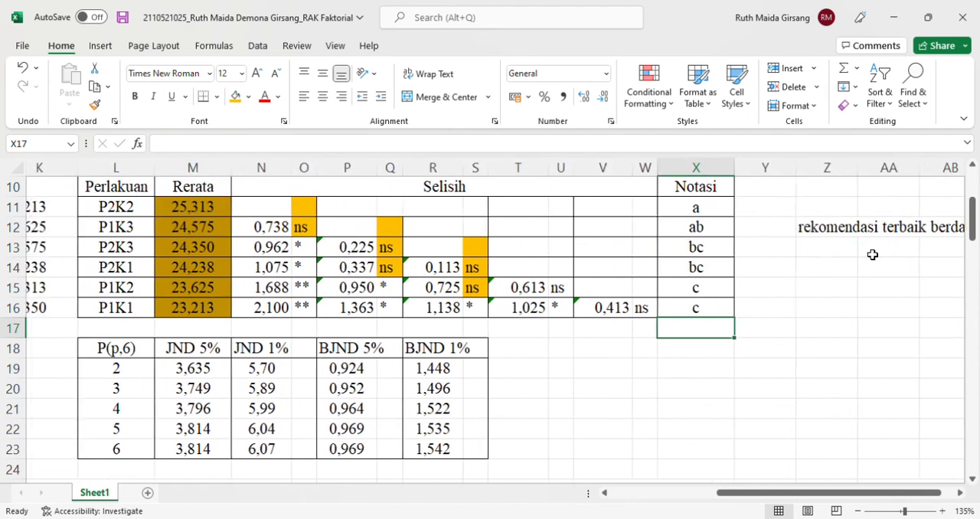
{"action": "scroll", "coordinate": [872, 254], "scroll_direction": "left", "scroll_amount": 5}
{"action": "scroll", "coordinate": [871, 254], "scroll_direction": "right", "scroll_amount": 5}
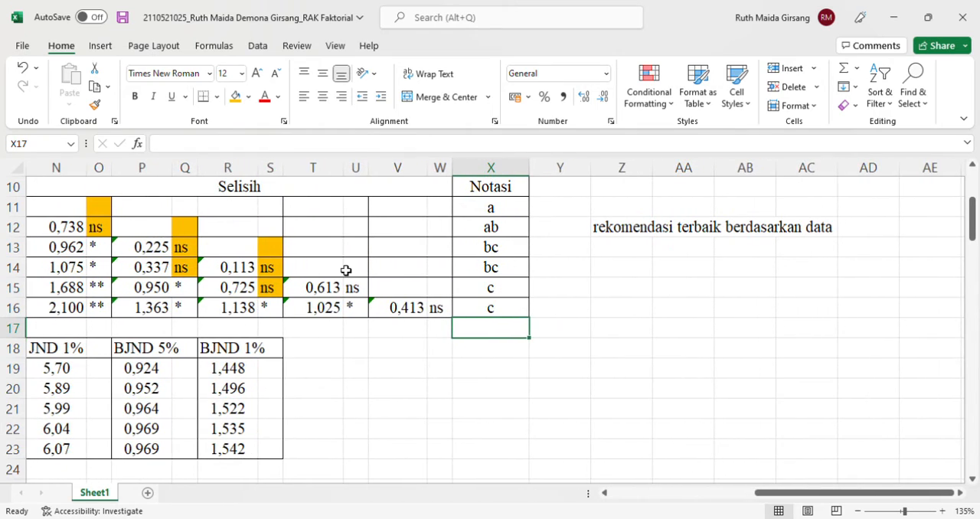
{"action": "scroll", "coordinate": [346, 271], "scroll_direction": "left", "scroll_amount": 6}
{"action": "scroll", "coordinate": [346, 271], "scroll_direction": "up", "scroll_amount": 1}
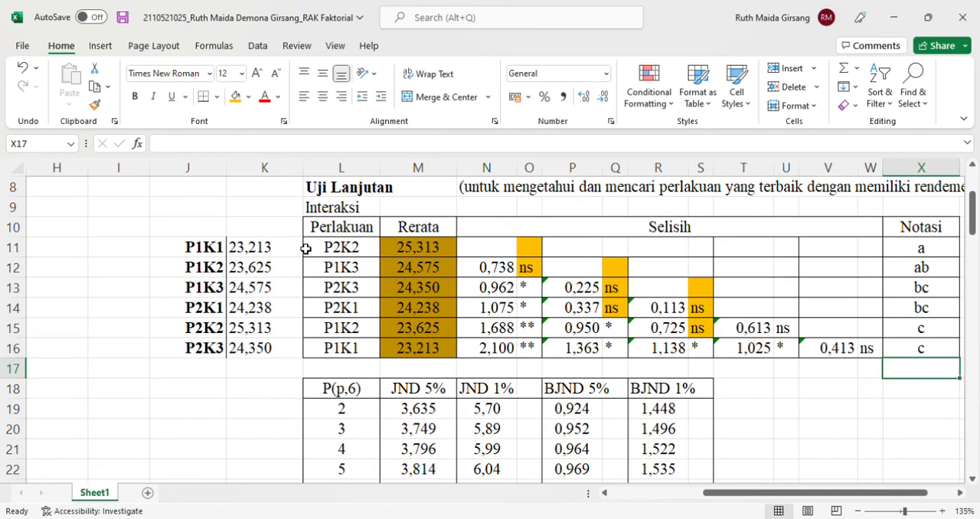
{"action": "scroll", "coordinate": [305, 248], "scroll_direction": "down", "scroll_amount": 5}
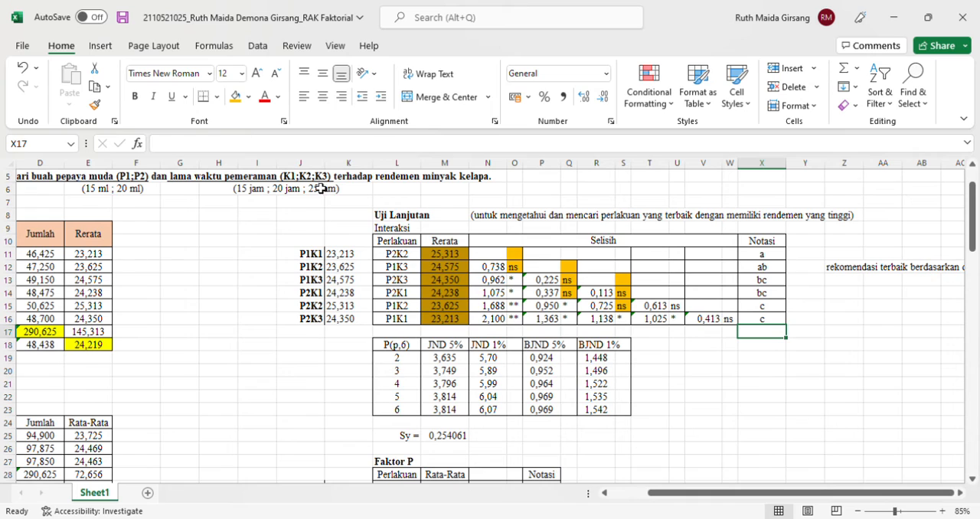
{"action": "scroll", "coordinate": [357, 272], "scroll_direction": "up", "scroll_amount": 4}
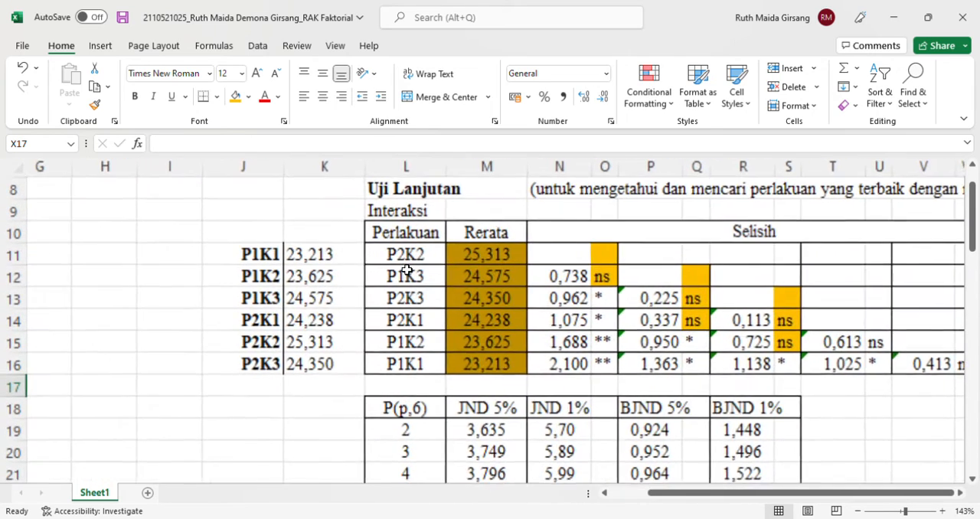
{"action": "scroll", "coordinate": [578, 306], "scroll_direction": "right", "scroll_amount": 3}
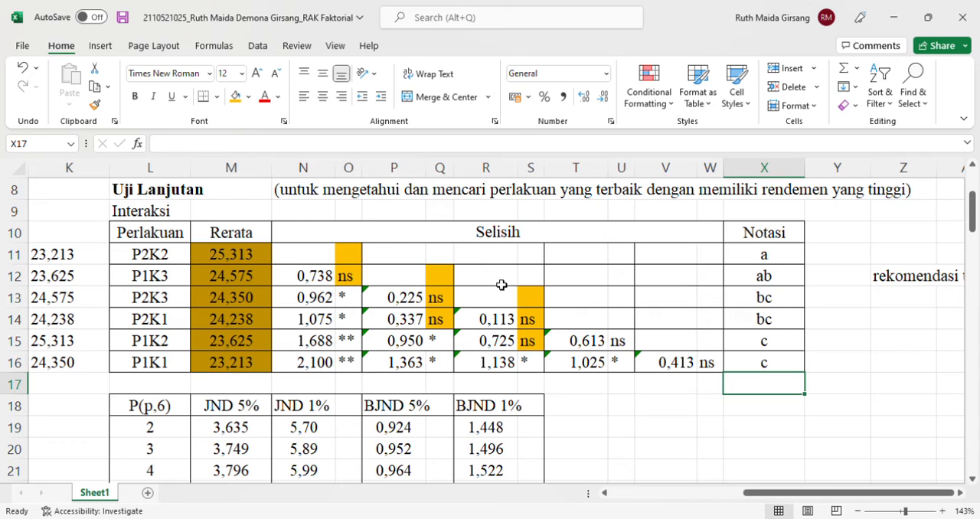
Look over the Faktor P and Faktor K follow-up test tables below the Interaksi table
{"action": "scroll", "coordinate": [505, 286], "scroll_direction": "down", "scroll_amount": 4}
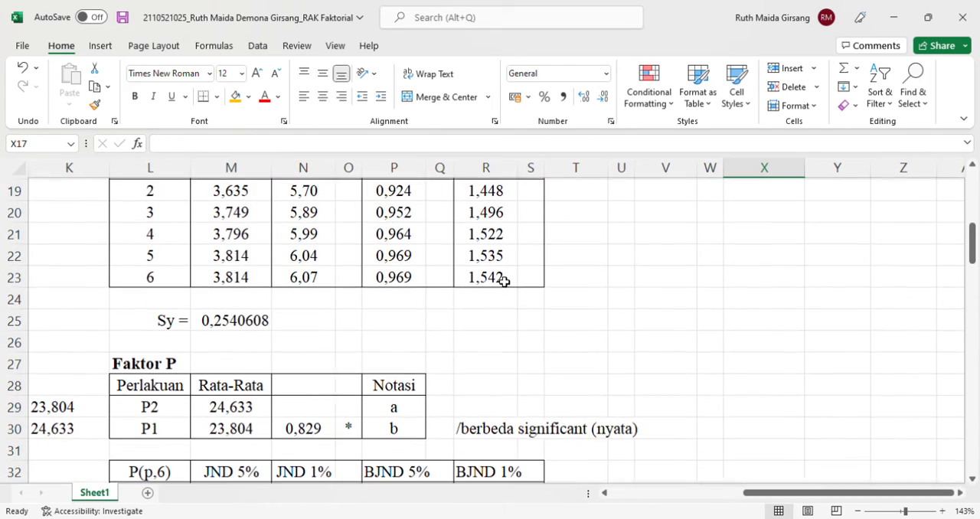
{"action": "scroll", "coordinate": [603, 286], "scroll_direction": "down", "scroll_amount": 3}
{"action": "scroll", "coordinate": [603, 286], "scroll_direction": "down", "scroll_amount": 1}
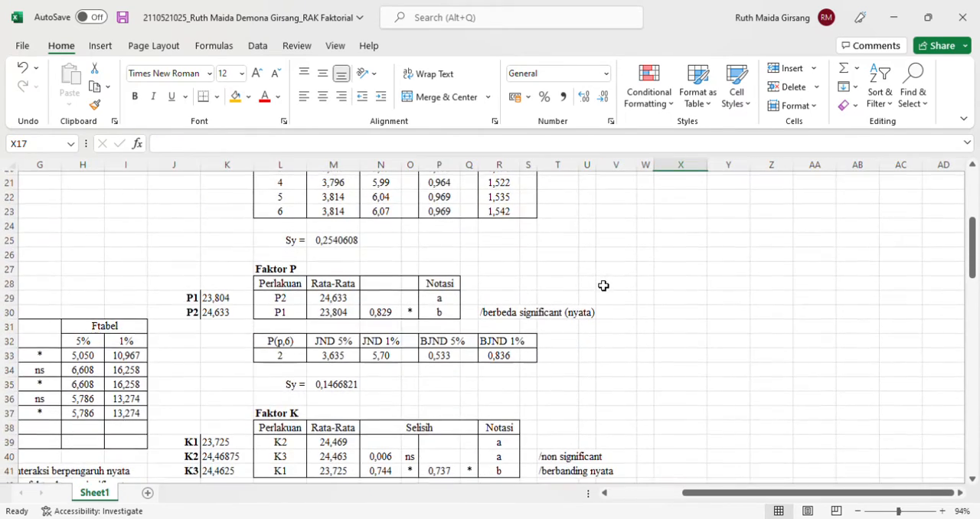
{"action": "scroll", "coordinate": [603, 285], "scroll_direction": "down", "scroll_amount": 1}
{"action": "scroll", "coordinate": [603, 285], "scroll_direction": "up", "scroll_amount": 4}
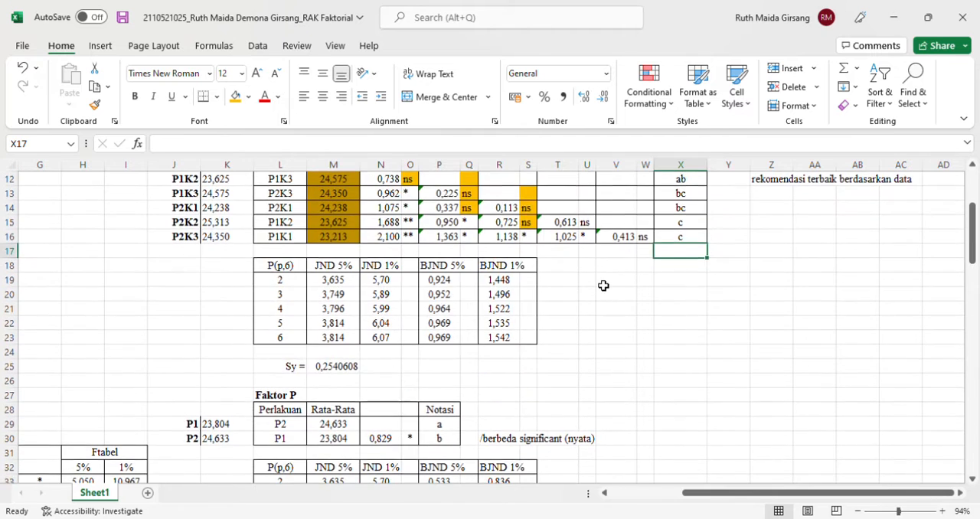
{"action": "scroll", "coordinate": [603, 285], "scroll_direction": "down", "scroll_amount": 3}
{"action": "scroll", "coordinate": [603, 285], "scroll_direction": "down", "scroll_amount": 2}
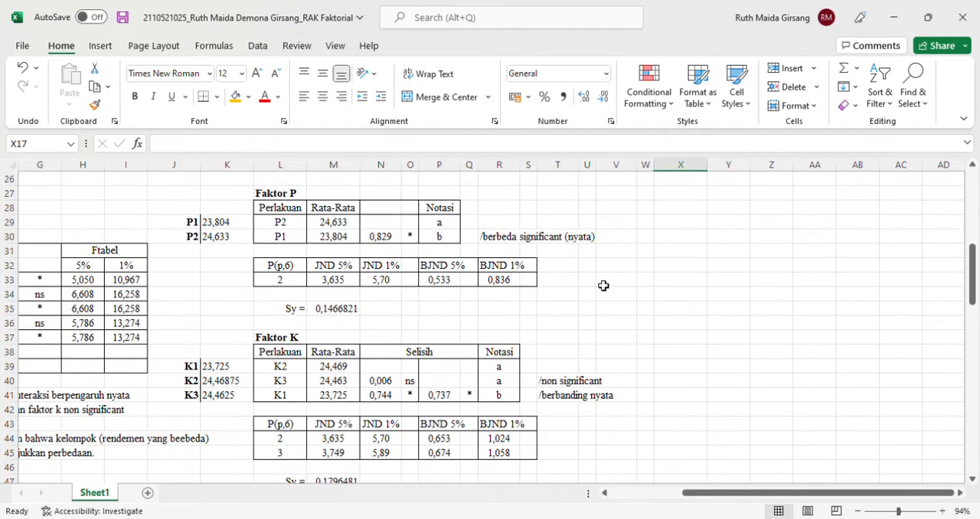
{"action": "scroll", "coordinate": [603, 285], "scroll_direction": "up", "scroll_amount": 1}
{"action": "scroll", "coordinate": [603, 285], "scroll_direction": "up", "scroll_amount": 6}
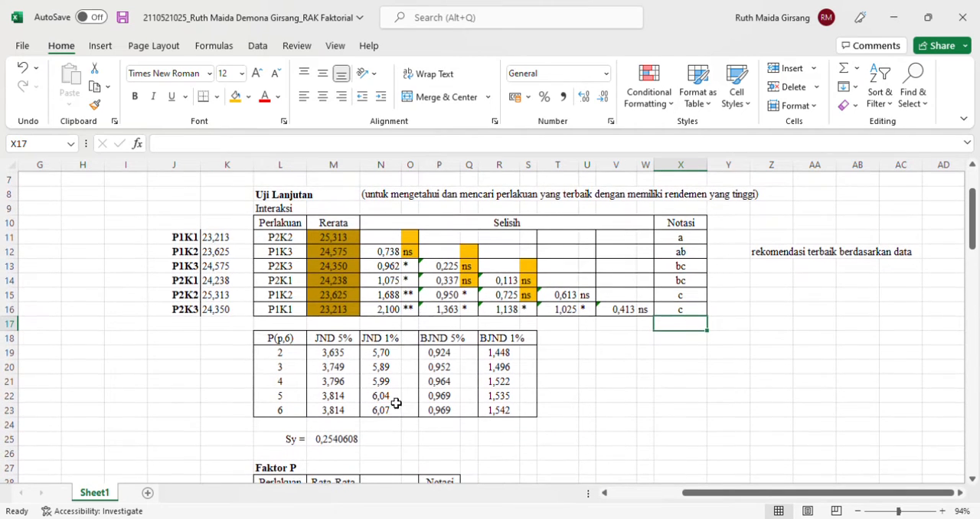
{"action": "scroll", "coordinate": [420, 338], "scroll_direction": "down", "scroll_amount": 4}
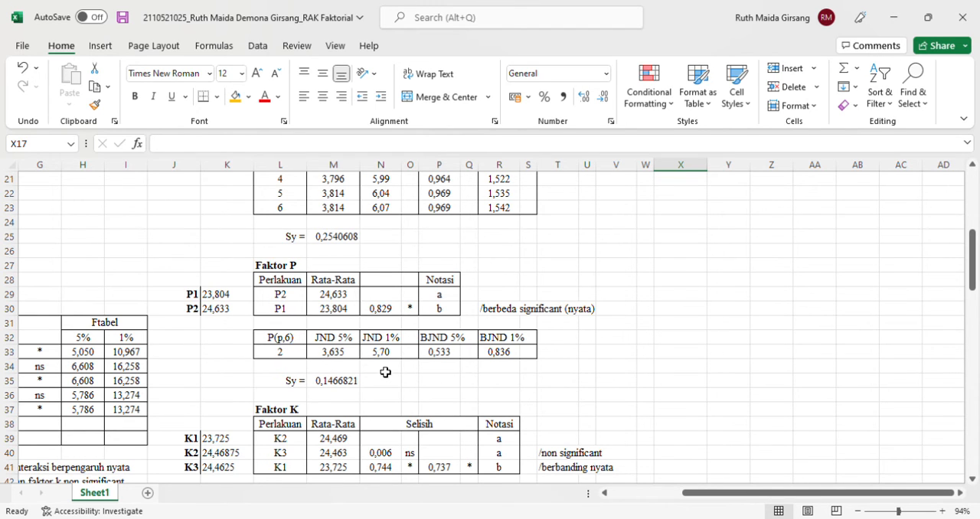
Inspect the Faktor K formulas for BJND 5% in P44:P45 and for the significance marks in O40:O41
{"action": "scroll", "coordinate": [379, 371], "scroll_direction": "down", "scroll_amount": 2}
{"action": "left_click", "coordinate": [443, 444]}
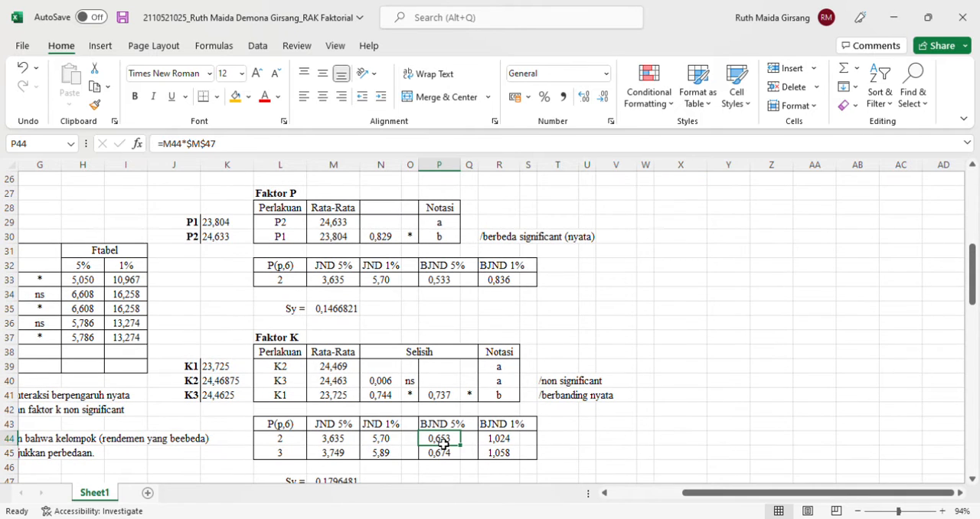
{"action": "double_click", "coordinate": [443, 443]}
{"action": "key", "text": "Escape"}
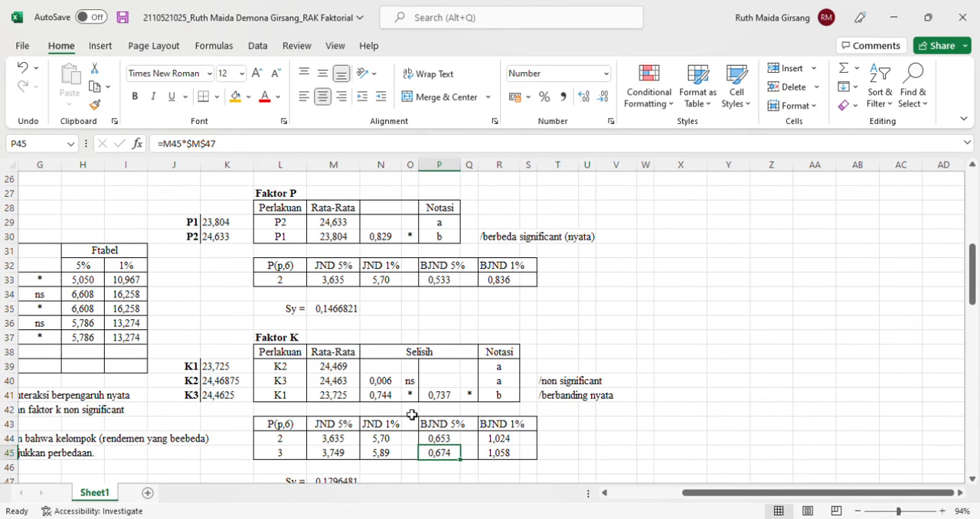
{"action": "left_click", "coordinate": [411, 382]}
{"action": "double_click", "coordinate": [411, 382]}
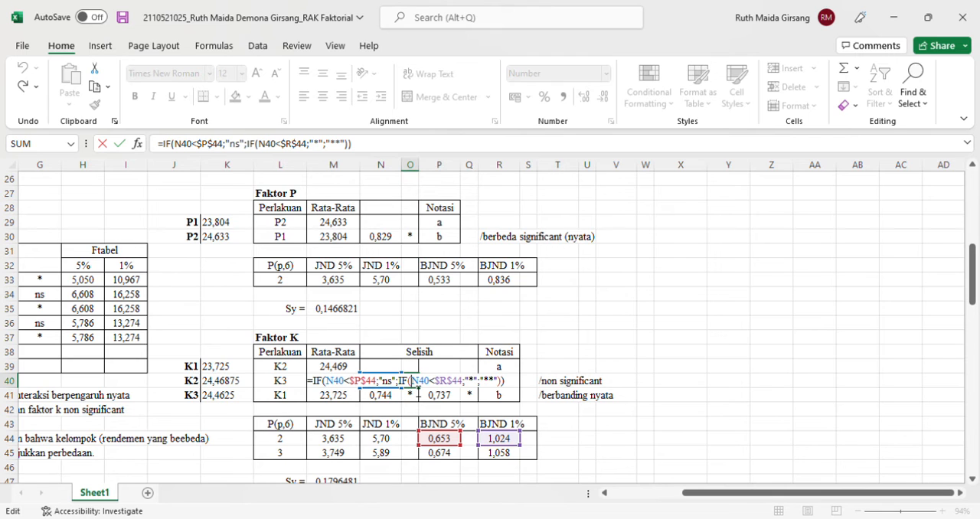
{"action": "key", "text": "Return"}
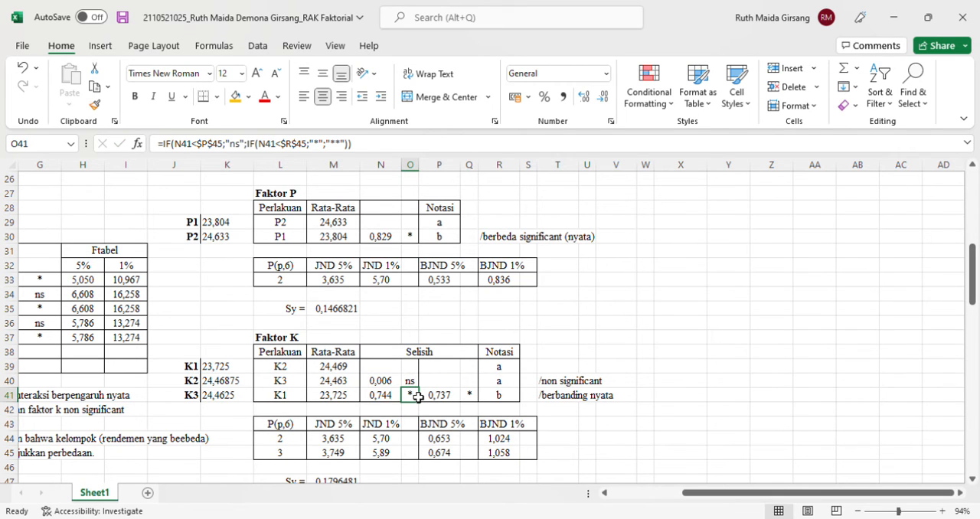
{"action": "double_click", "coordinate": [418, 397]}
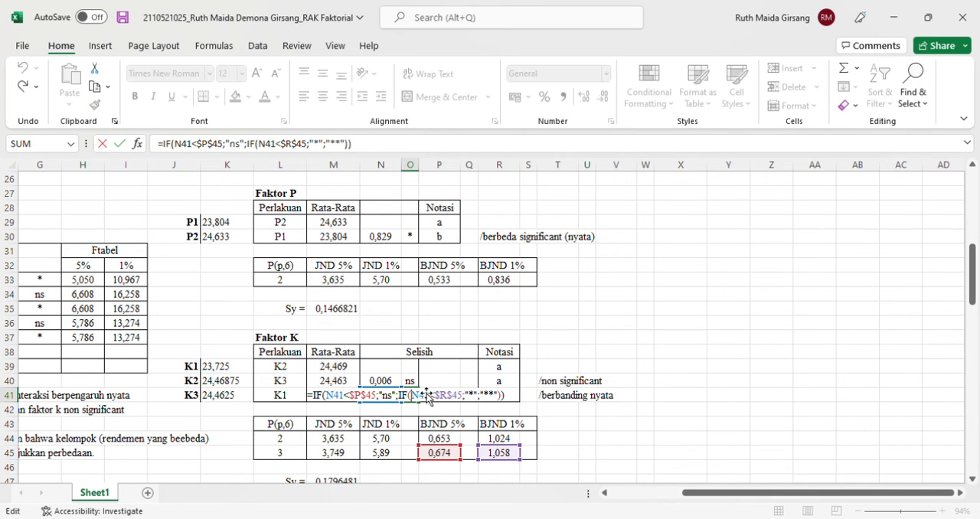
{"action": "key", "text": "Return"}
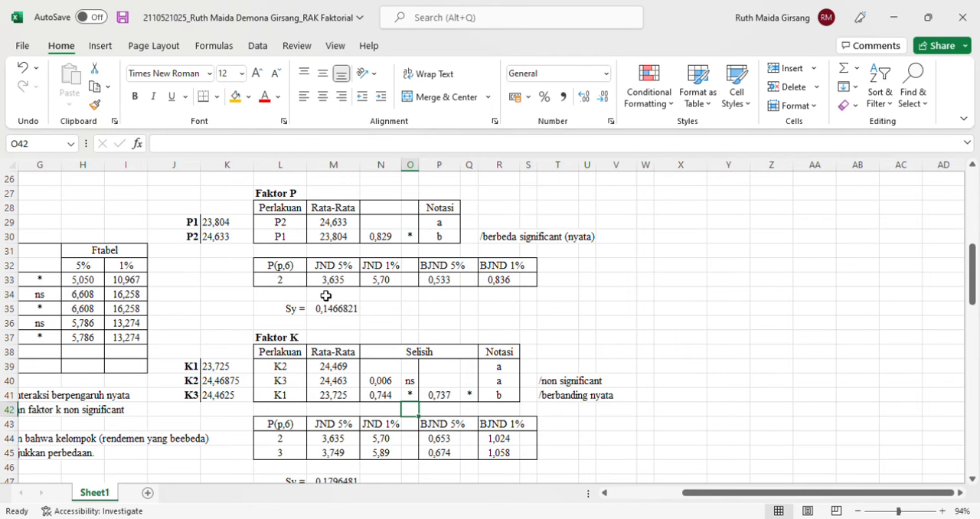
Compare the JND, BJND, Sy and Notasi values across the Interaksi, Faktor P and Faktor K tables
{"action": "scroll", "coordinate": [325, 296], "scroll_direction": "down", "scroll_amount": 1}
{"action": "scroll", "coordinate": [326, 296], "scroll_direction": "up", "scroll_amount": 2}
{"action": "scroll", "coordinate": [418, 272], "scroll_direction": "up", "scroll_amount": 2}
{"action": "scroll", "coordinate": [418, 273], "scroll_direction": "up", "scroll_amount": 1}
{"action": "scroll", "coordinate": [418, 273], "scroll_direction": "down", "scroll_amount": 3}
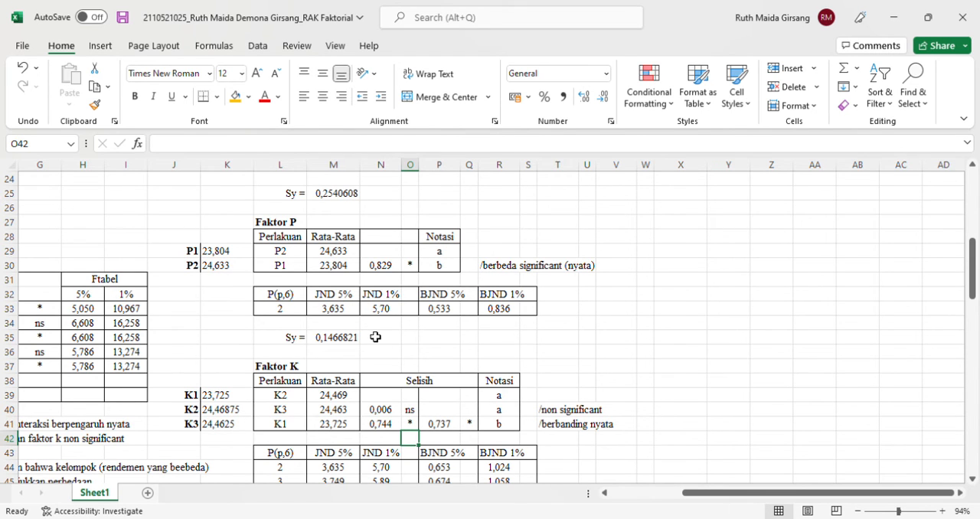
{"action": "scroll", "coordinate": [375, 337], "scroll_direction": "down", "scroll_amount": 1}
{"action": "scroll", "coordinate": [375, 337], "scroll_direction": "up", "scroll_amount": 1}
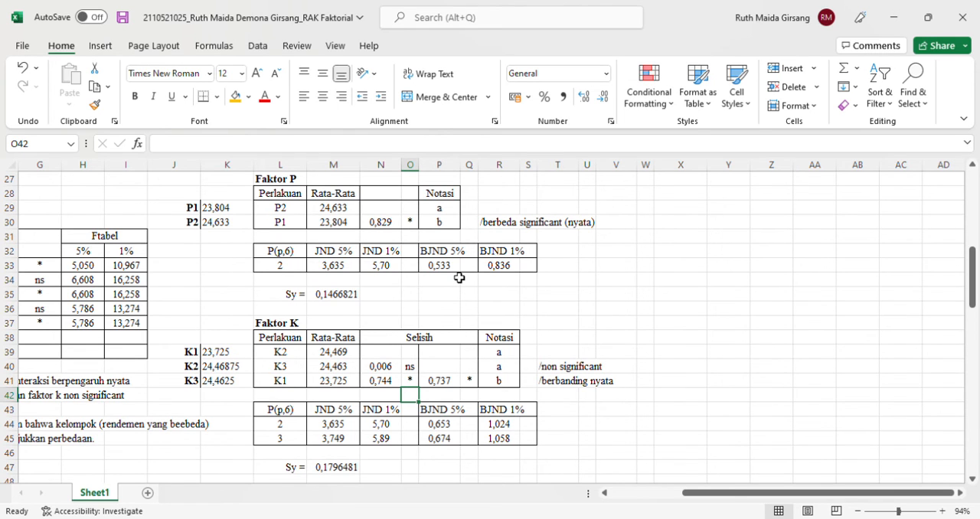
{"action": "scroll", "coordinate": [459, 278], "scroll_direction": "up", "scroll_amount": 2}
{"action": "scroll", "coordinate": [460, 278], "scroll_direction": "up", "scroll_amount": 2}
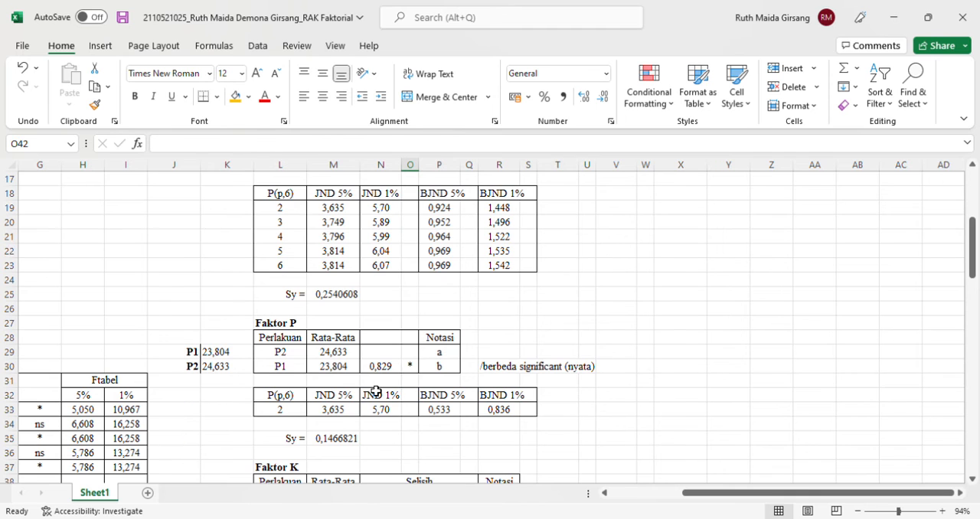
{"action": "scroll", "coordinate": [376, 392], "scroll_direction": "down", "scroll_amount": 3}
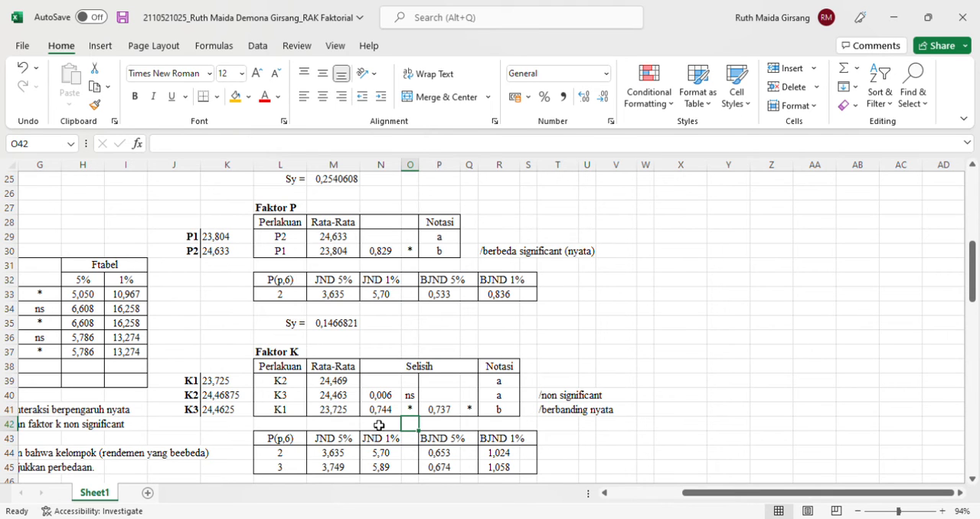
{"action": "scroll", "coordinate": [379, 426], "scroll_direction": "down", "scroll_amount": 1}
{"action": "scroll", "coordinate": [379, 425], "scroll_direction": "up", "scroll_amount": 1}
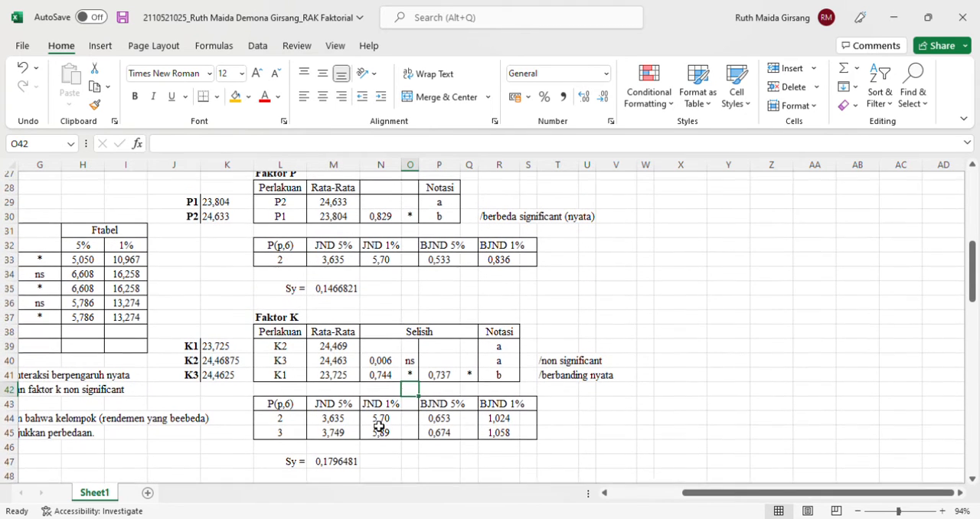
Check which cells the Faktor P JND 5% and JND 1% values in M33 and N33 refer to
{"action": "left_click", "coordinate": [341, 269]}
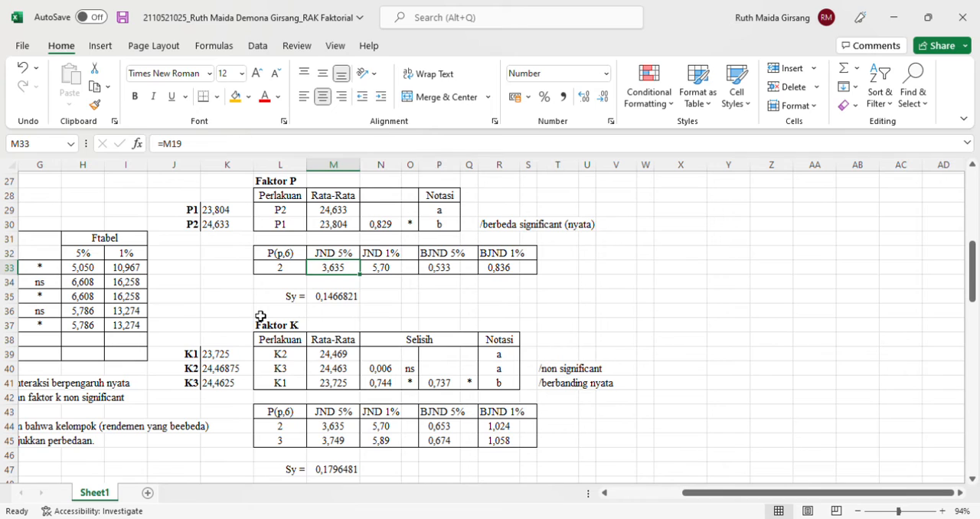
{"action": "double_click", "coordinate": [346, 301]}
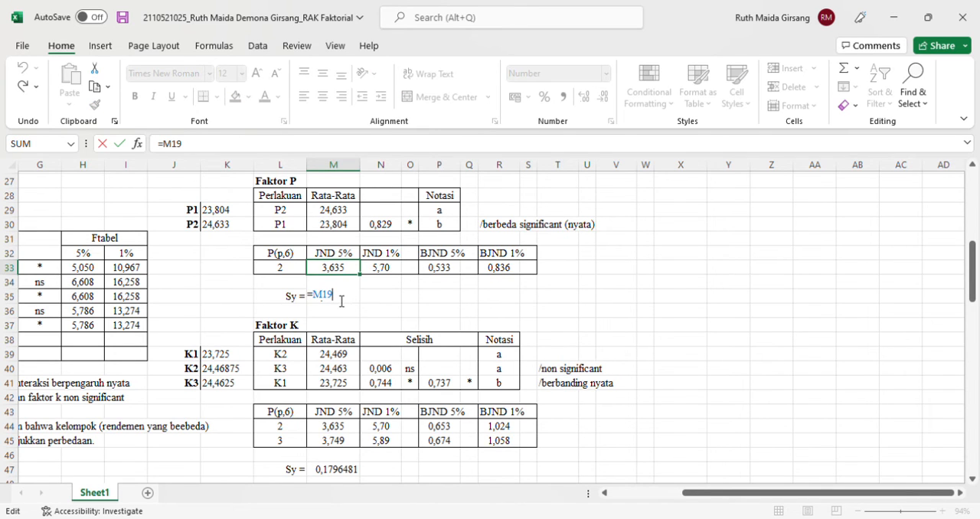
{"action": "left_click", "coordinate": [419, 300]}
{"action": "key", "text": "Left"}
{"action": "key", "text": "Left"}
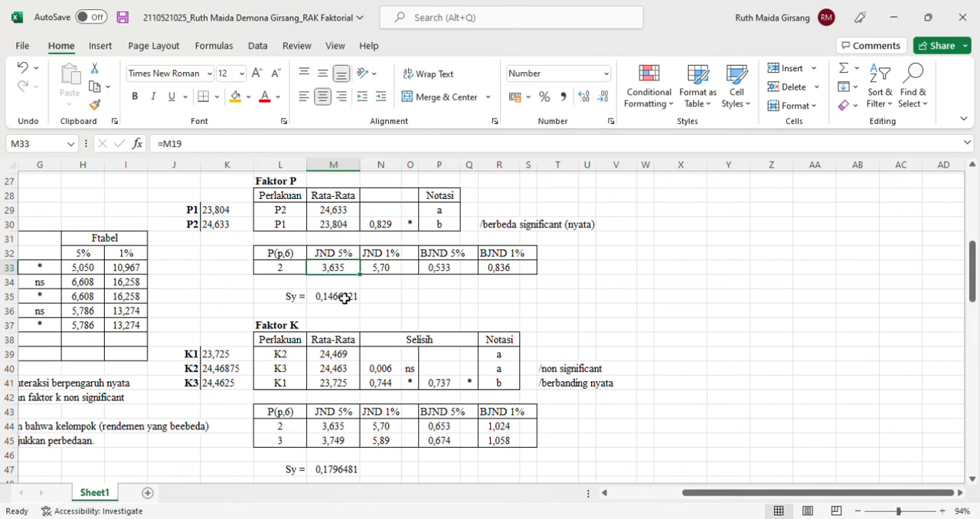
{"action": "double_click", "coordinate": [346, 302]}
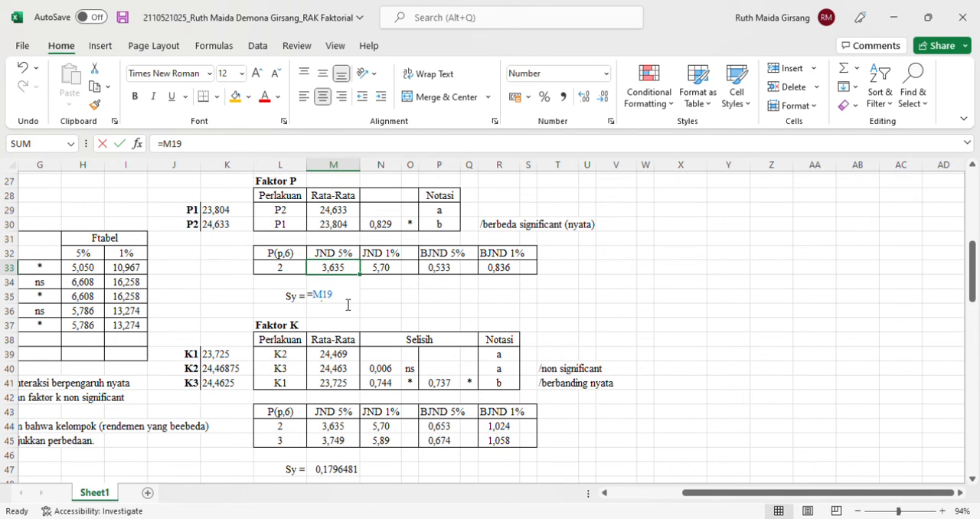
{"action": "left_click", "coordinate": [391, 295]}
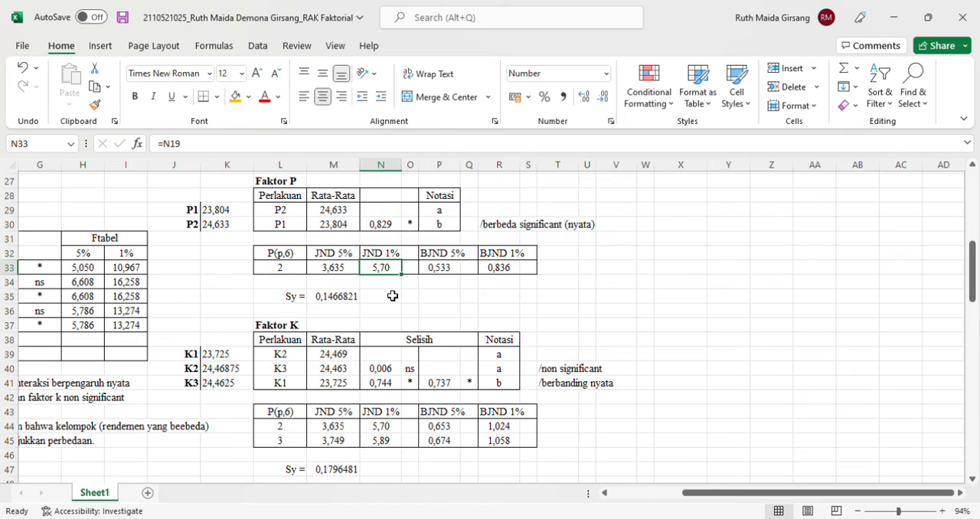
Open the Faktor P Sy formula in M35 and look up the Interaksi Sy in M25 for comparison
{"action": "key", "text": "Down"}
{"action": "key", "text": "Down"}
{"action": "key", "text": "Left"}
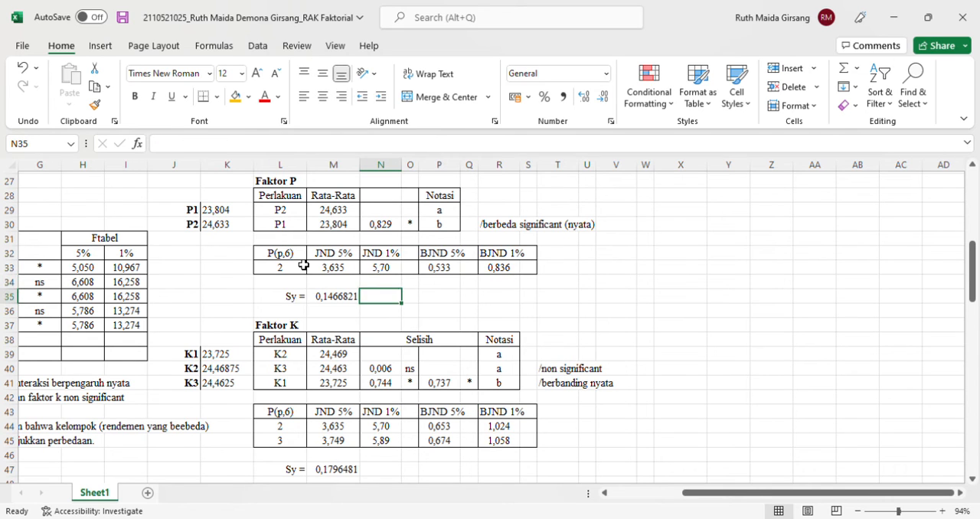
{"action": "left_click", "coordinate": [253, 150]}
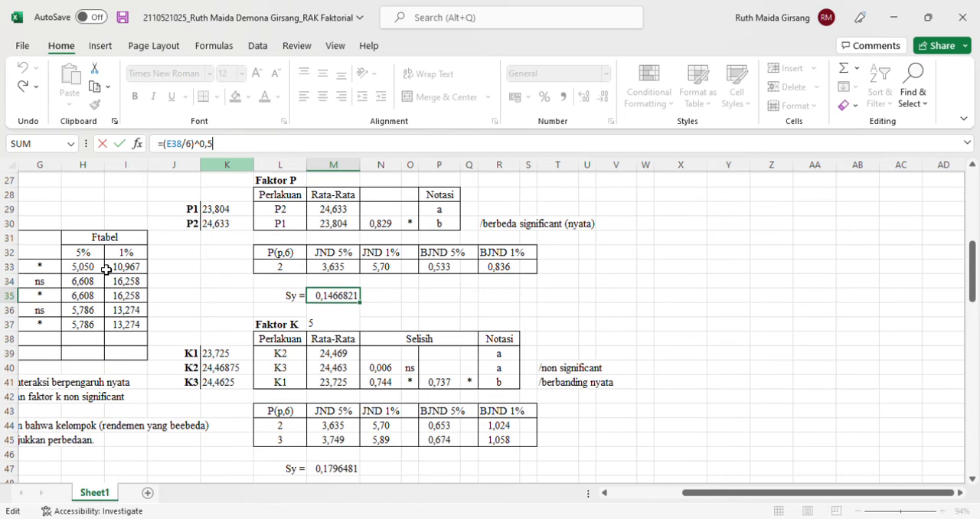
{"action": "scroll", "coordinate": [106, 269], "scroll_direction": "up", "scroll_amount": 1}
{"action": "scroll", "coordinate": [107, 270], "scroll_direction": "up", "scroll_amount": 1}
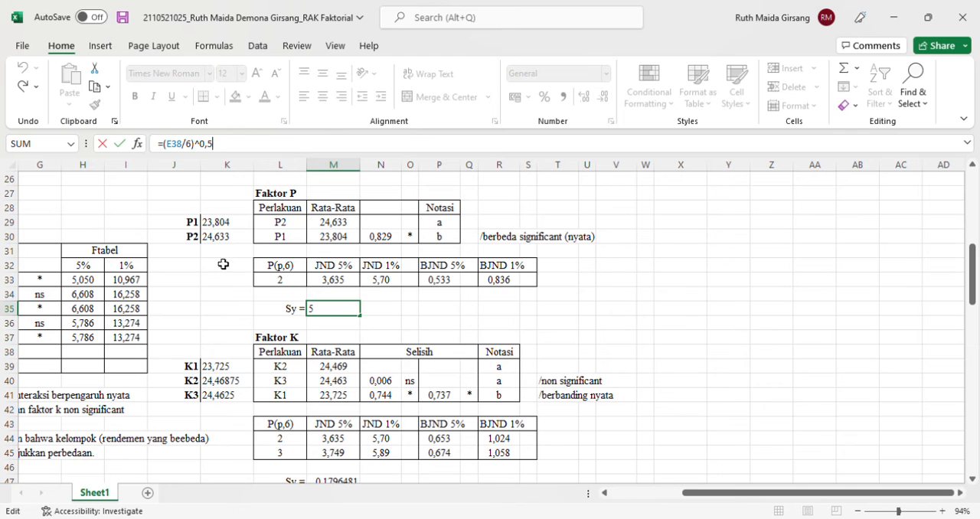
{"action": "scroll", "coordinate": [212, 262], "scroll_direction": "up", "scroll_amount": 1}
{"action": "scroll", "coordinate": [213, 263], "scroll_direction": "up", "scroll_amount": 1}
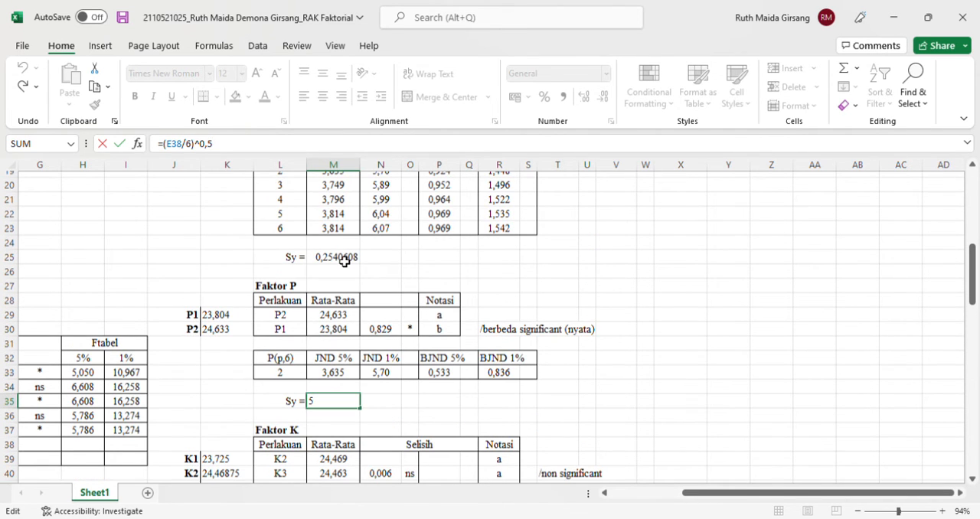
{"action": "left_click", "coordinate": [344, 261]}
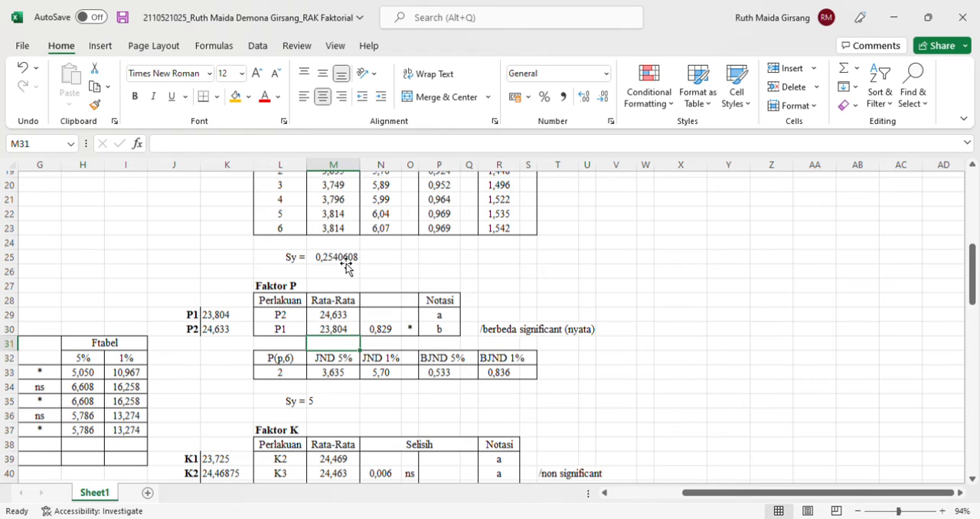
Return to M35 and read the mean-square reference and divisor in the Faktor P Sy formula
{"action": "left_click", "coordinate": [334, 365]}
{"action": "key", "text": "Down"}
{"action": "key", "text": "Down"}
{"action": "key", "text": "Down"}
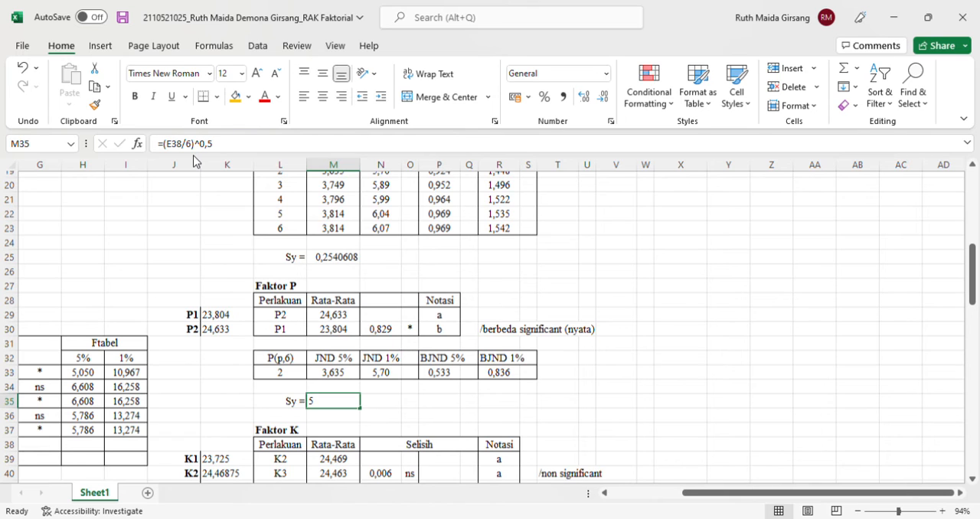
Reopen the Faktor P Sy formula in M35 to check its division by 6 and 0,5 exponent
{"action": "key", "text": "Return"}
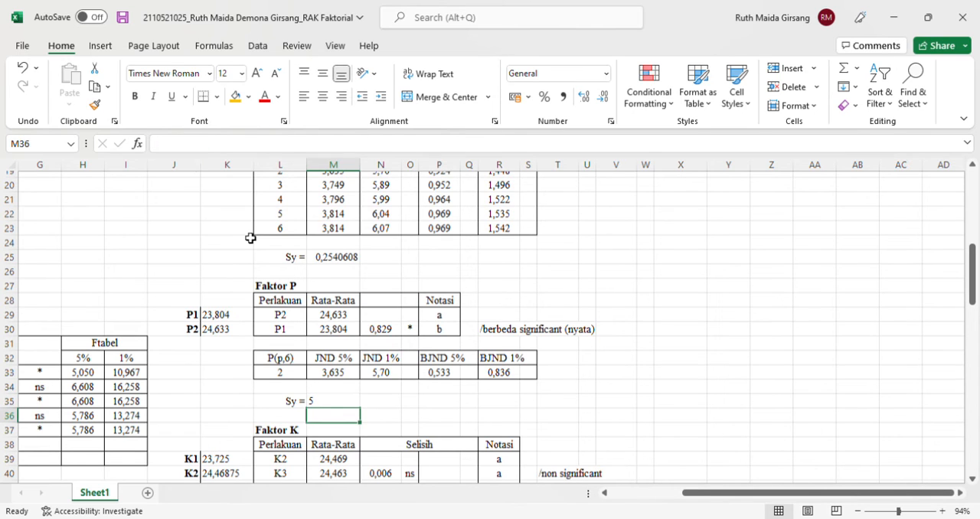
{"action": "key", "text": "Up"}
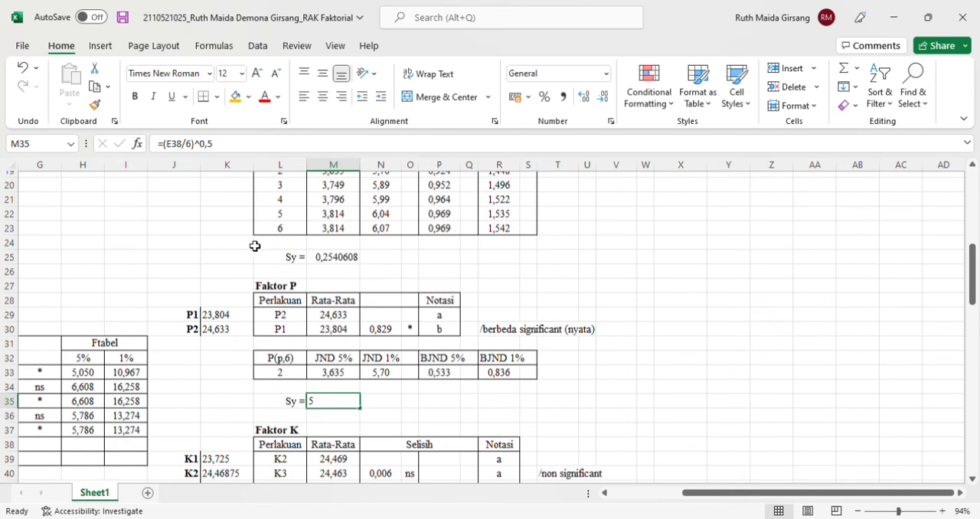
{"action": "left_click", "coordinate": [201, 146]}
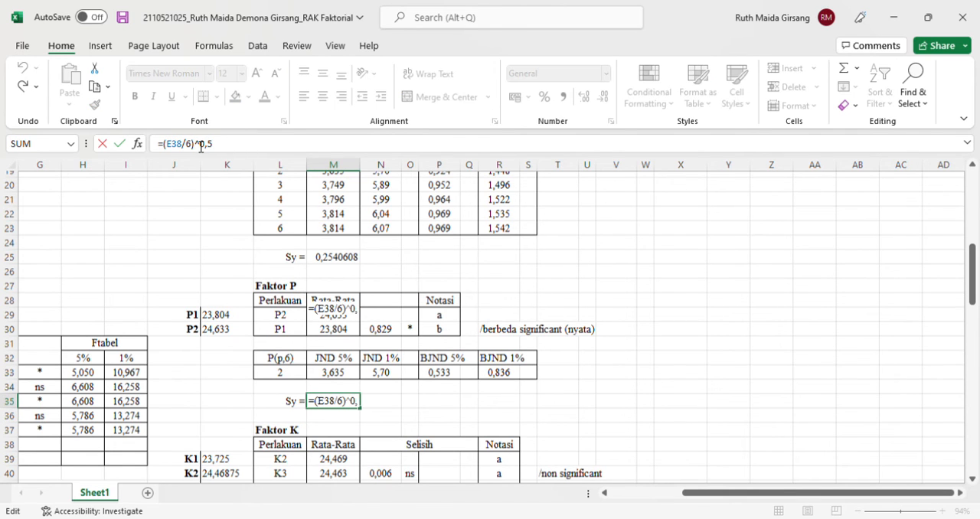
{"action": "key", "text": "Return"}
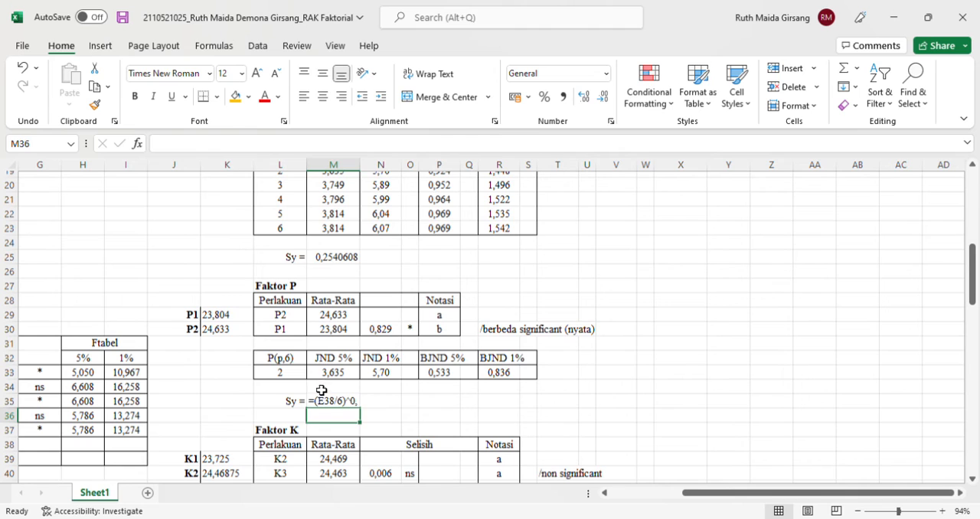
{"action": "key", "text": "Down"}
{"action": "key", "text": "Down"}
{"action": "key", "text": "Down"}
{"action": "key", "text": "Down"}
{"action": "key", "text": "Down"}
{"action": "key", "text": "Down"}
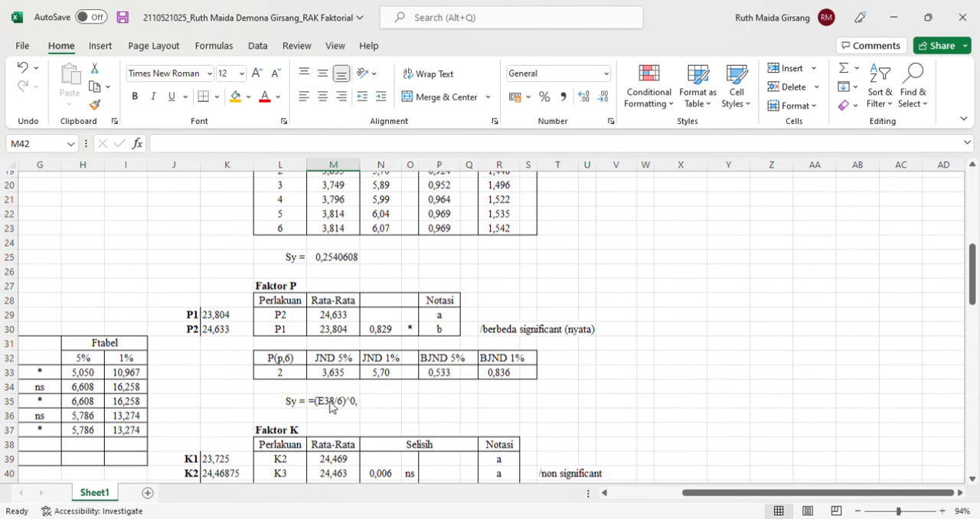
{"action": "key", "text": "Up"}
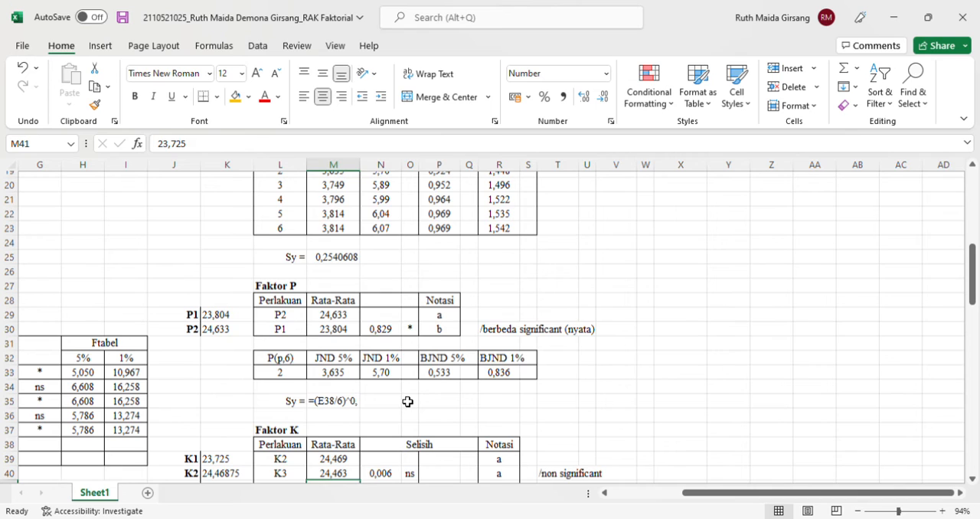
{"action": "key", "text": "Right"}
{"action": "key", "text": "Right"}
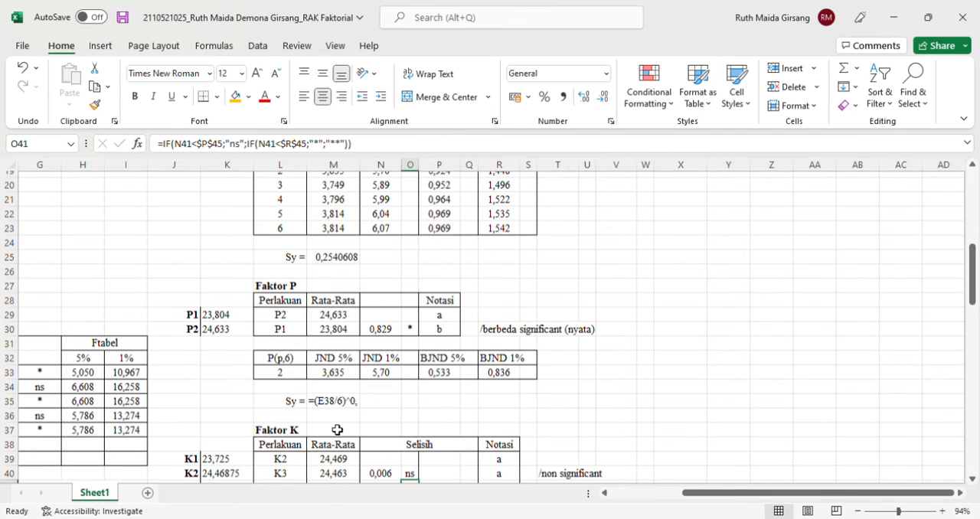
{"action": "key", "text": "Up"}
{"action": "key", "text": "Up"}
{"action": "key", "text": "Up"}
{"action": "key", "text": "Up"}
{"action": "key", "text": "Up"}
{"action": "key", "text": "Up"}
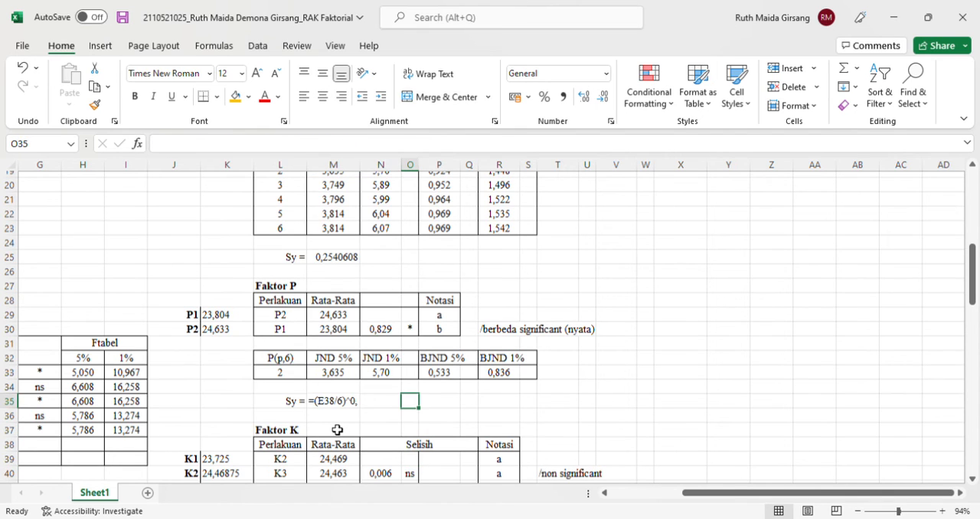
Go back to M35 and highlight the E38 mean-square reference in the Faktor P Sy formula
{"action": "key", "text": "Left"}
{"action": "key", "text": "Left"}
{"action": "key", "text": "Left"}
{"action": "key", "text": "Right"}
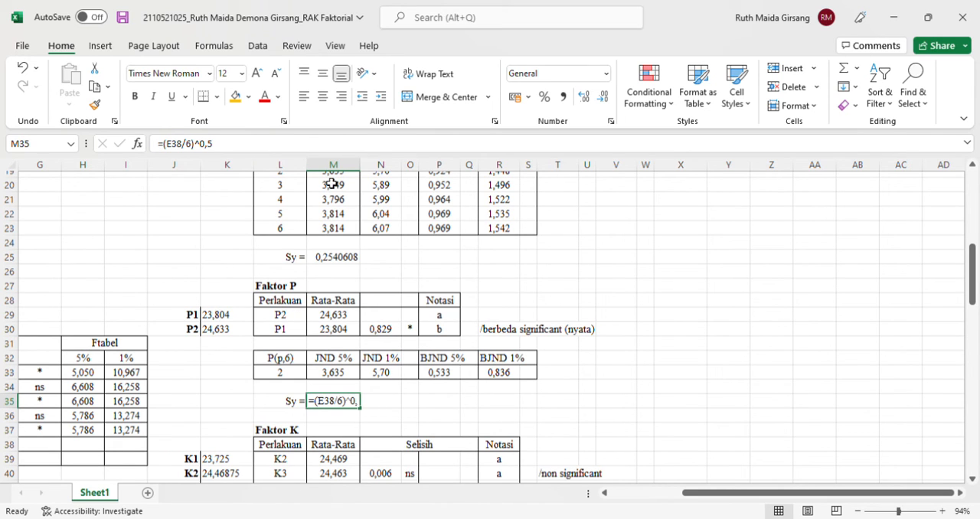
{"action": "left_click", "coordinate": [243, 148]}
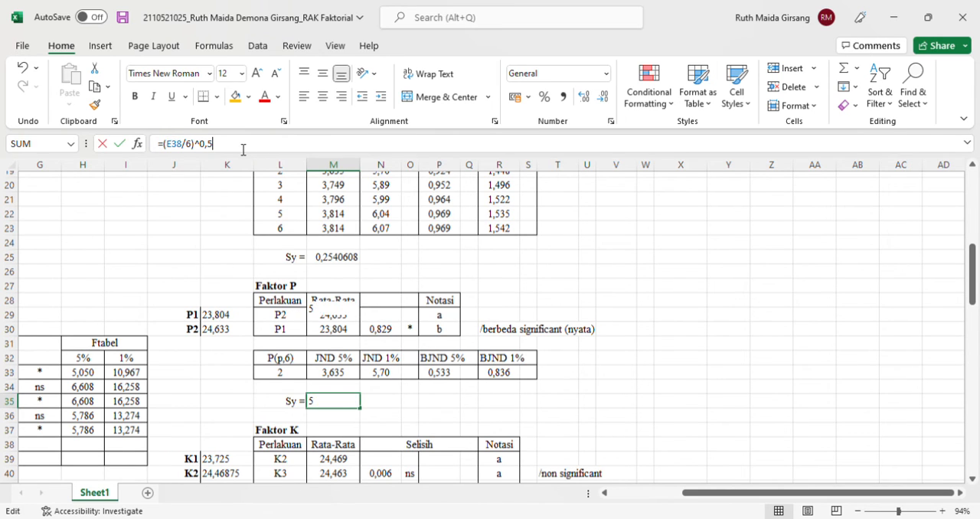
{"action": "double_click", "coordinate": [187, 149]}
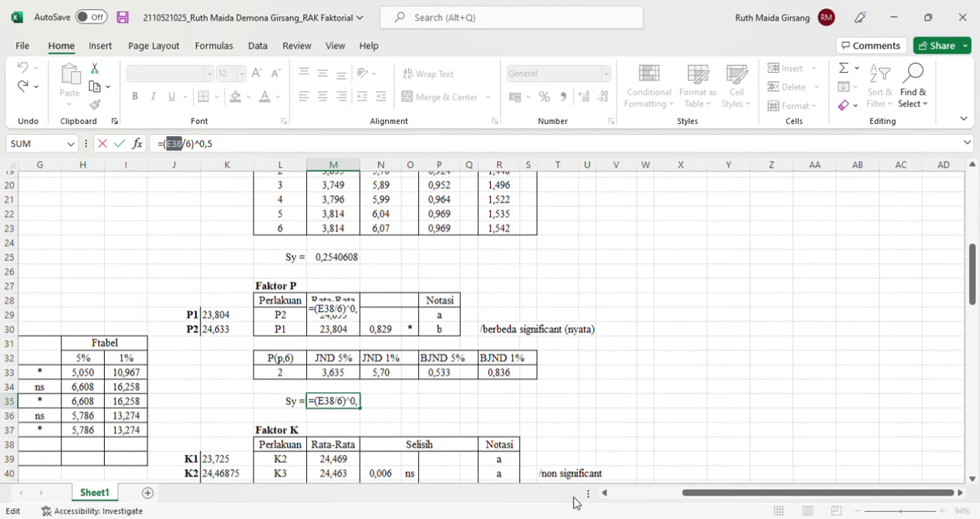
{"action": "left_click_drag", "start_coordinate": [694, 492], "coordinate": [660, 498]}
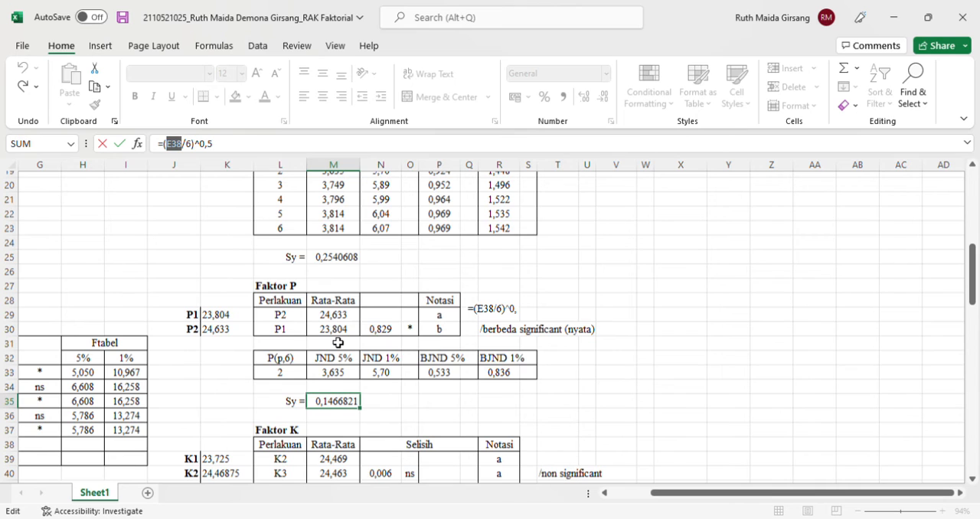
{"action": "key", "text": "Return"}
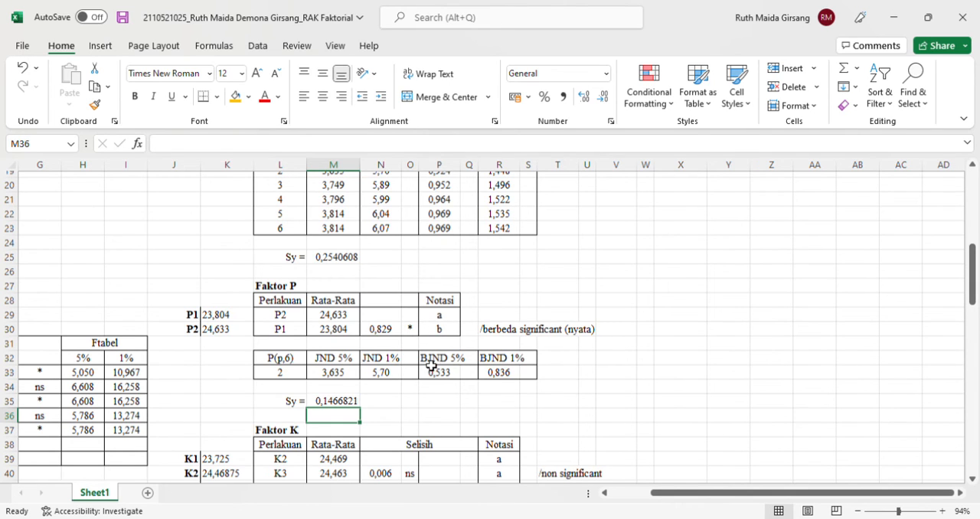
{"action": "key", "text": "Left"}
{"action": "key", "text": "Down"}
{"action": "key", "text": "Down"}
{"action": "key", "text": "Down"}
{"action": "key", "text": "Down"}
{"action": "key", "text": "Up"}
{"action": "key", "text": "Up"}
{"action": "key", "text": "Up"}
{"action": "key", "text": "Down"}
{"action": "key", "text": "Down"}
{"action": "key", "text": "Down"}
{"action": "key", "text": "Up"}
{"action": "key", "text": "Up"}
{"action": "key", "text": "Up"}
{"action": "key", "text": "Up"}
{"action": "key", "text": "Up"}
{"action": "key", "text": "Up"}
{"action": "key", "text": "Up"}
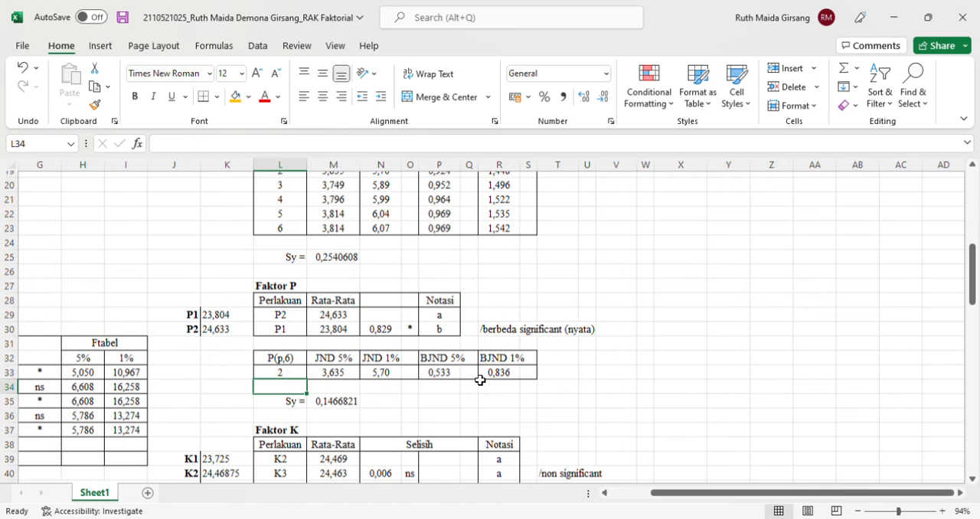
Inspect the Faktor P BJND 5% and BJND 1% formulas in P33 and R33
{"action": "key", "text": "Right"}
{"action": "key", "text": "Right"}
{"action": "key", "text": "Right"}
{"action": "key", "text": "Right"}
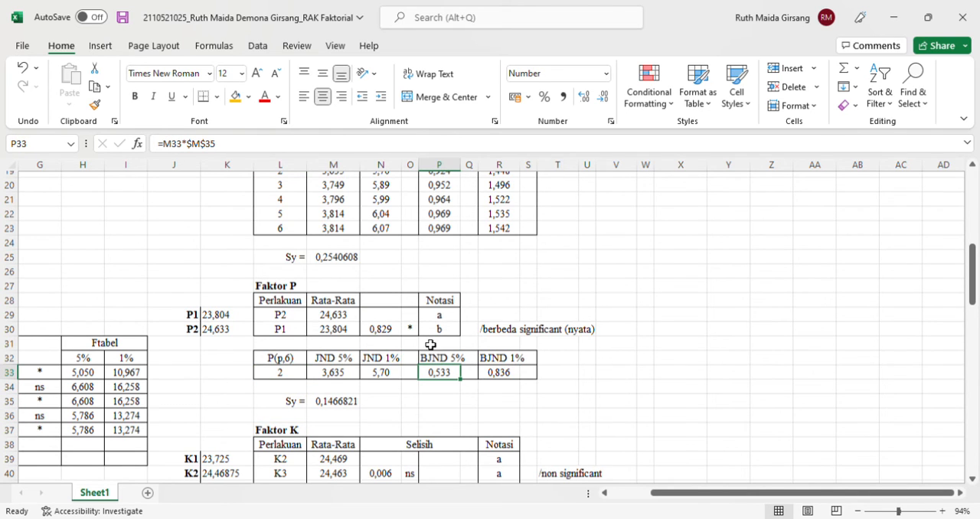
{"action": "left_click", "coordinate": [420, 147]}
{"action": "key", "text": "Escape"}
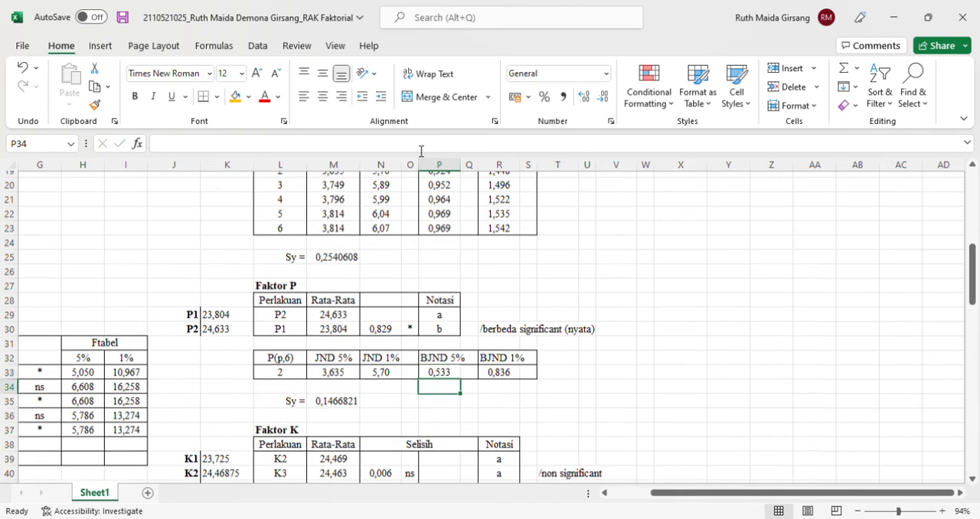
{"action": "key", "text": "Right"}
{"action": "key", "text": "Right"}
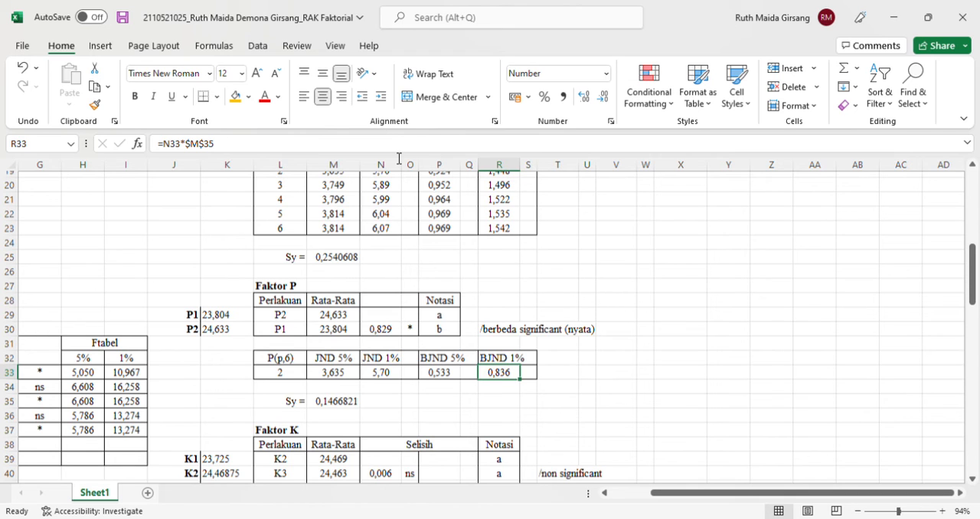
{"action": "key", "text": "F2"}
{"action": "key", "text": "Return"}
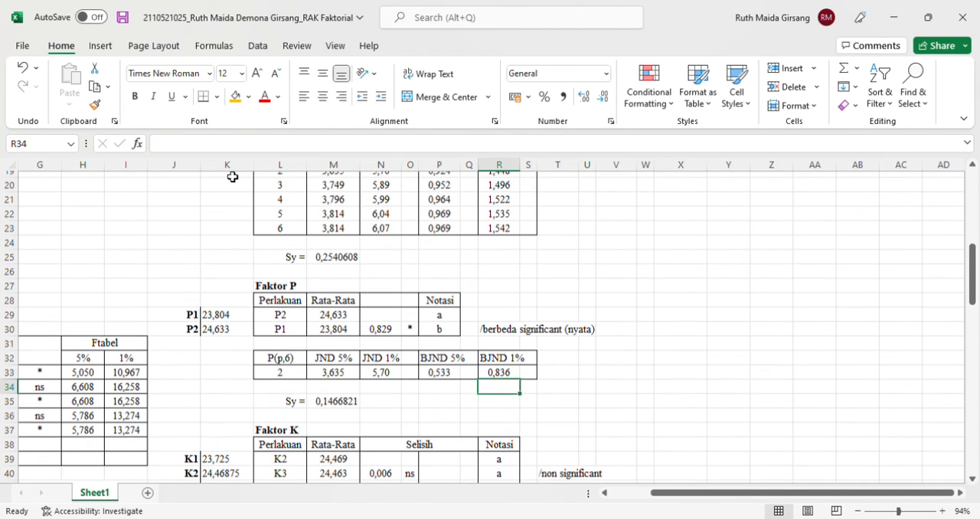
Inspect the Faktor P significance IF formula in O30 and trace its references to N30, P33 and R33
{"action": "key", "text": "Left"}
{"action": "key", "text": "Left"}
{"action": "key", "text": "Left"}
{"action": "key", "text": "Left"}
{"action": "key", "text": "Left"}
{"action": "key", "text": "Left"}
{"action": "key", "text": "Left"}
{"action": "key", "text": "Down"}
{"action": "key", "text": "Down"}
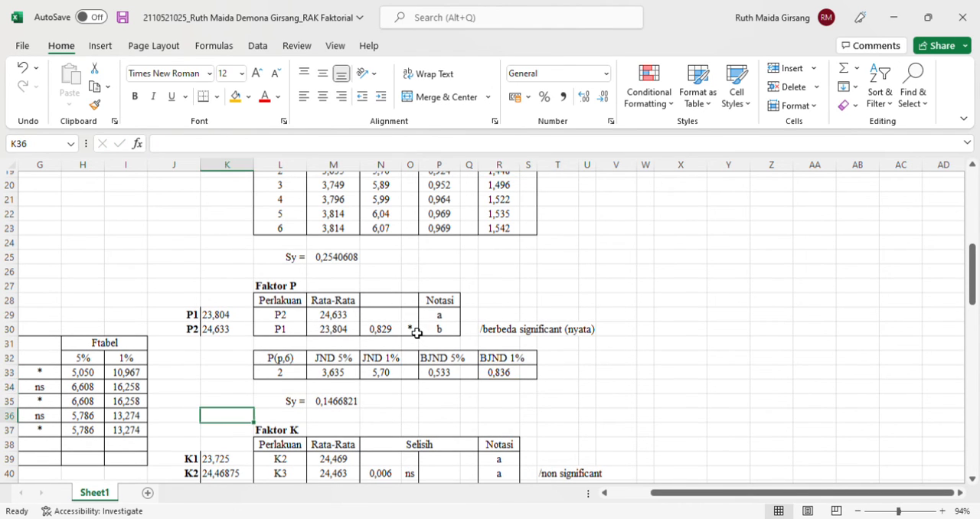
{"action": "key", "text": "Up"}
{"action": "key", "text": "Up"}
{"action": "key", "text": "Up"}
{"action": "key", "text": "Up"}
{"action": "key", "text": "Up"}
{"action": "key", "text": "Up"}
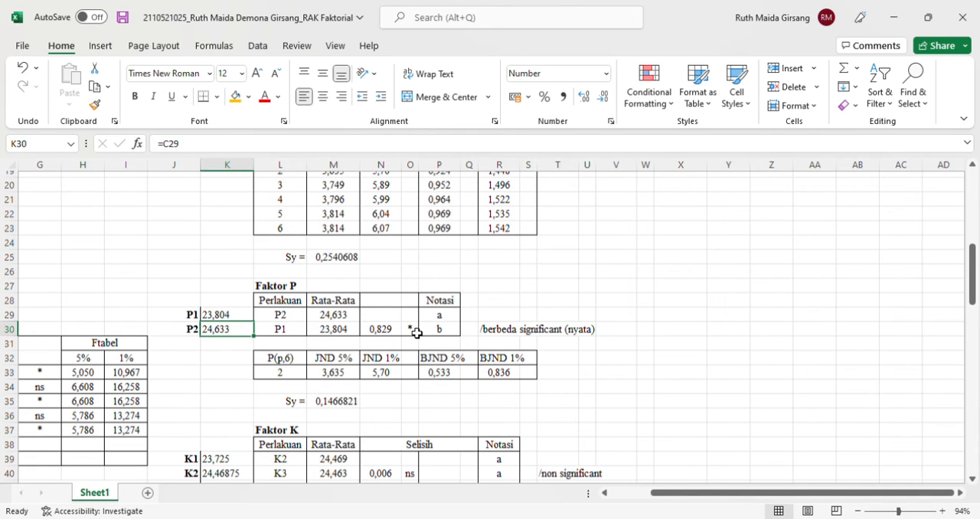
{"action": "key", "text": "Right"}
{"action": "key", "text": "Right"}
{"action": "key", "text": "Right"}
{"action": "key", "text": "Right"}
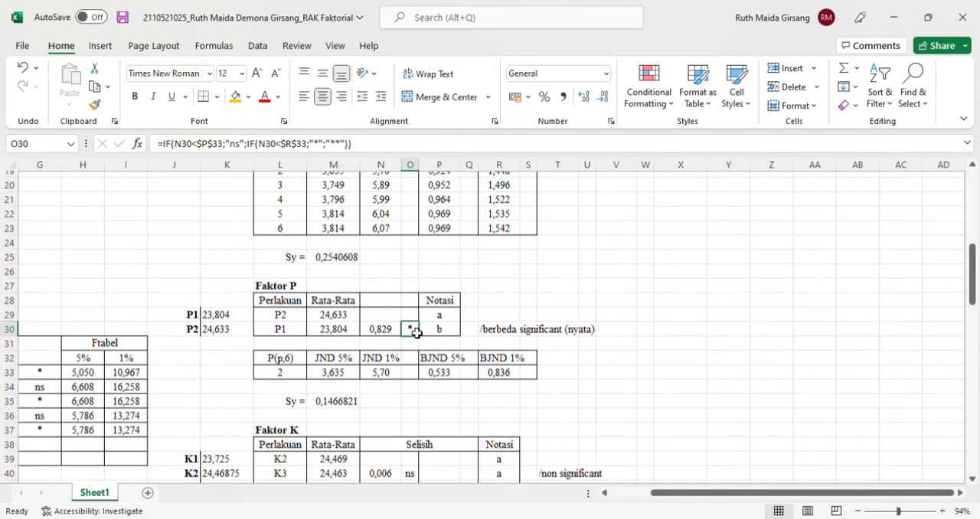
{"action": "left_click", "coordinate": [387, 151]}
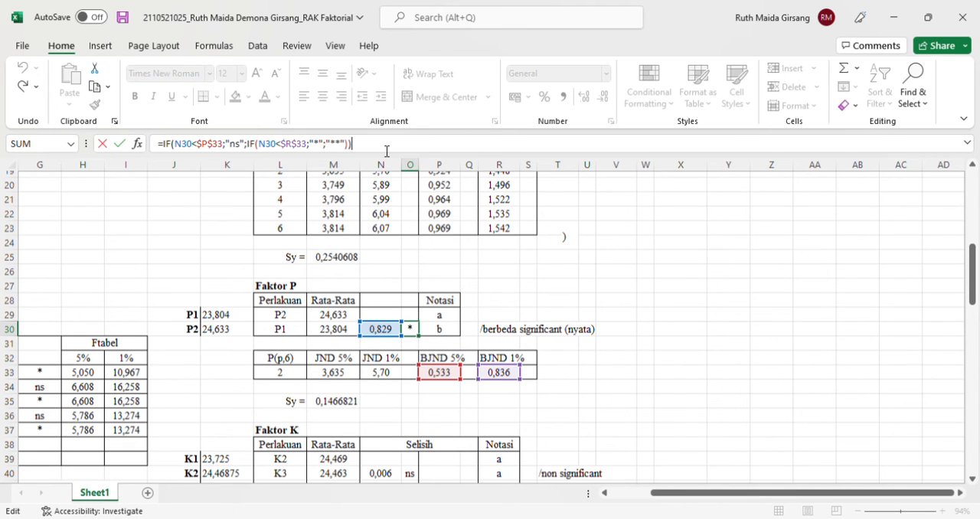
{"action": "key", "text": "ctrl+Return"}
{"action": "key", "text": "Return"}
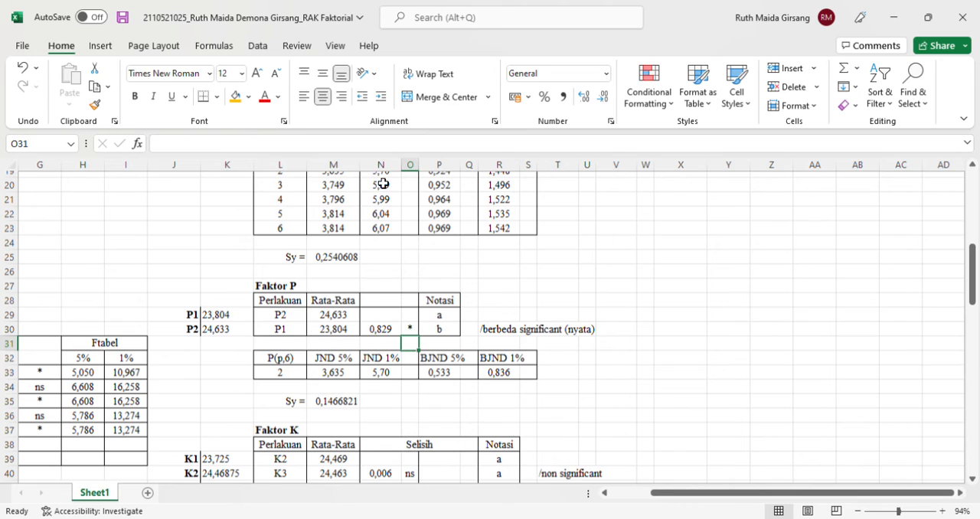
Bring the whole Faktor K section with its JND, BJND and Sy values into view at 118% zoom
{"action": "left_click", "coordinate": [369, 459]}
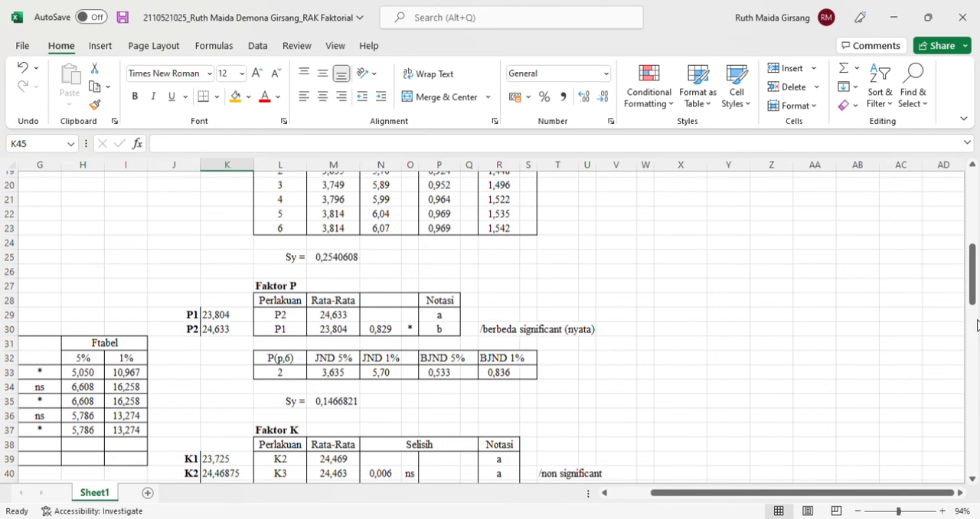
{"action": "left_click_drag", "start_coordinate": [977, 297], "coordinate": [978, 381]}
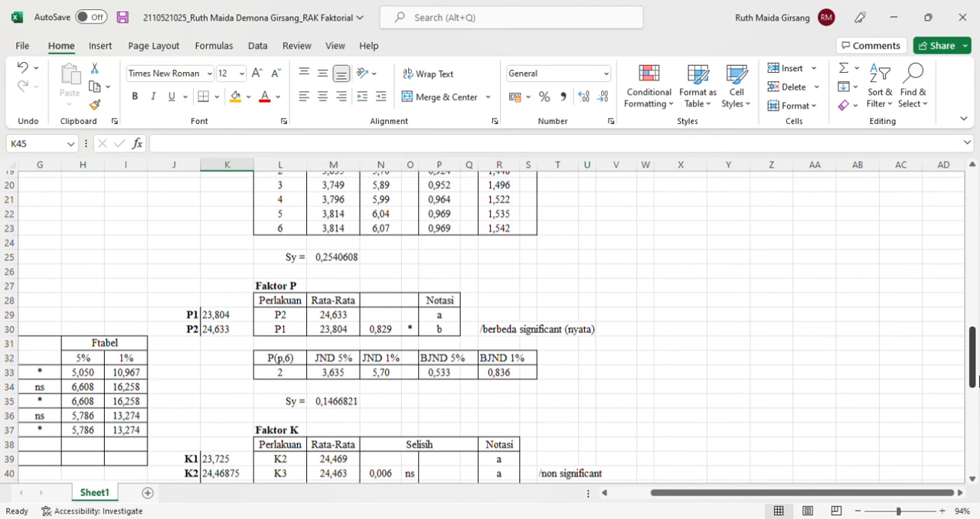
{"action": "left_click", "coordinate": [888, 510]}
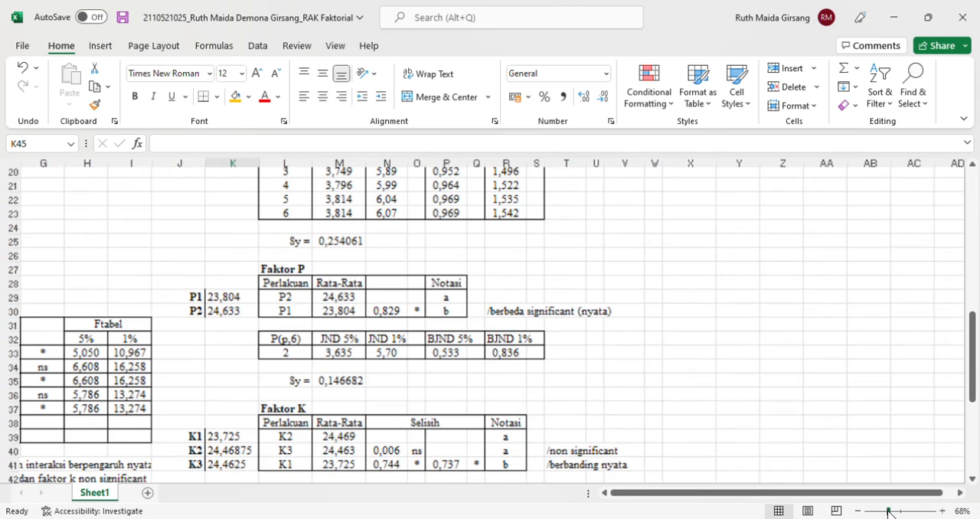
{"action": "scroll", "coordinate": [792, 360], "scroll_direction": "down", "scroll_amount": 3}
{"action": "scroll", "coordinate": [844, 369], "scroll_direction": "up", "scroll_amount": 2, "text": "ctrl"}
{"action": "scroll", "coordinate": [418, 320], "scroll_direction": "up", "scroll_amount": 1}
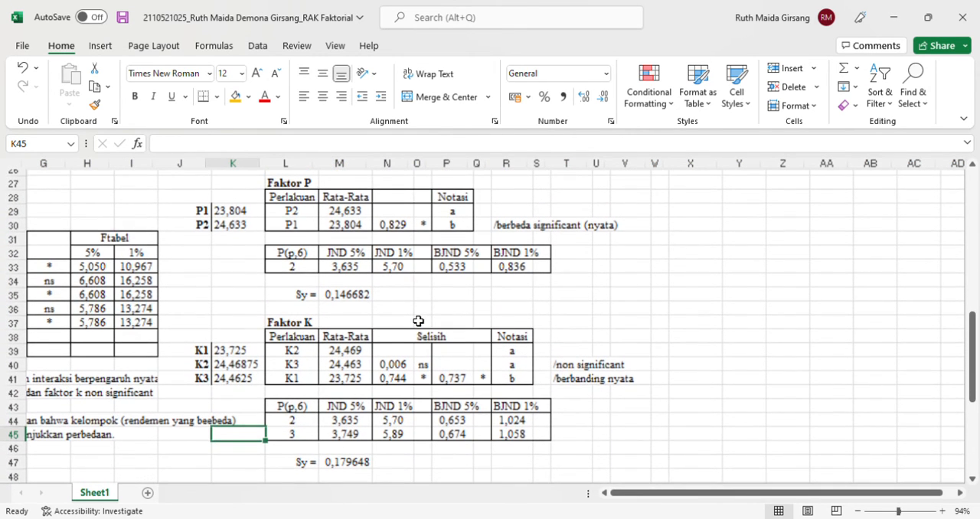
{"action": "scroll", "coordinate": [418, 321], "scroll_direction": "down", "scroll_amount": 2}
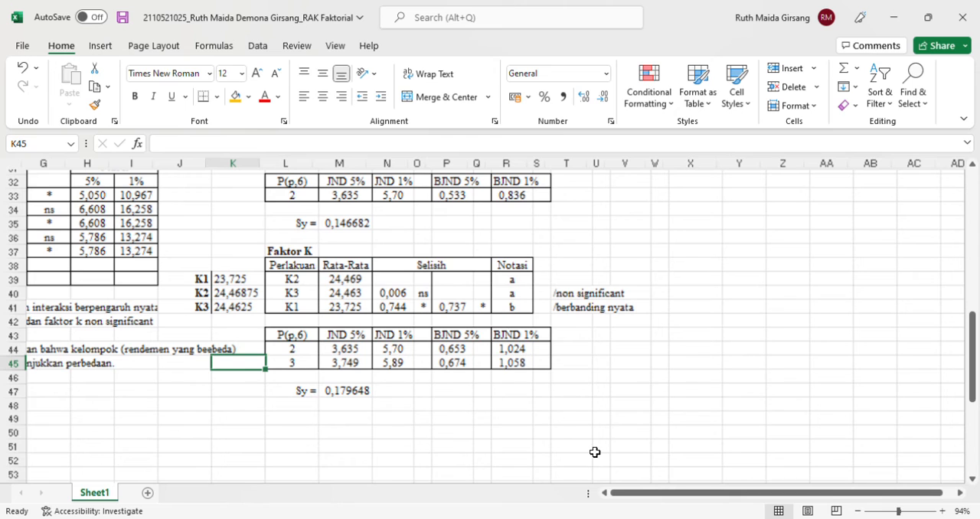
{"action": "left_click", "coordinate": [880, 510]}
{"action": "left_click_drag", "start_coordinate": [882, 511], "coordinate": [904, 511]}
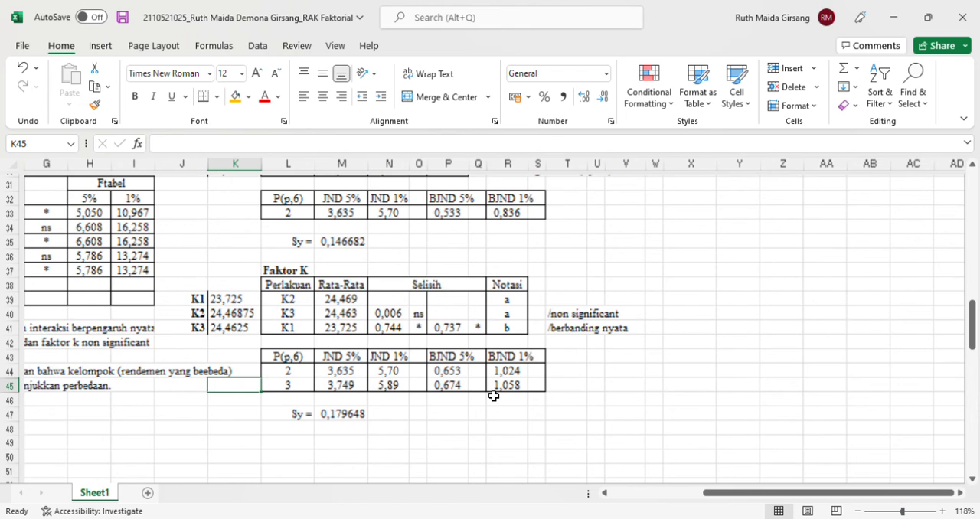
{"action": "scroll", "coordinate": [494, 396], "scroll_direction": "up", "scroll_amount": 2}
Look over the K1 to K3 means beside the ranked Faktor K treatment table
{"action": "left_click", "coordinate": [344, 310]}
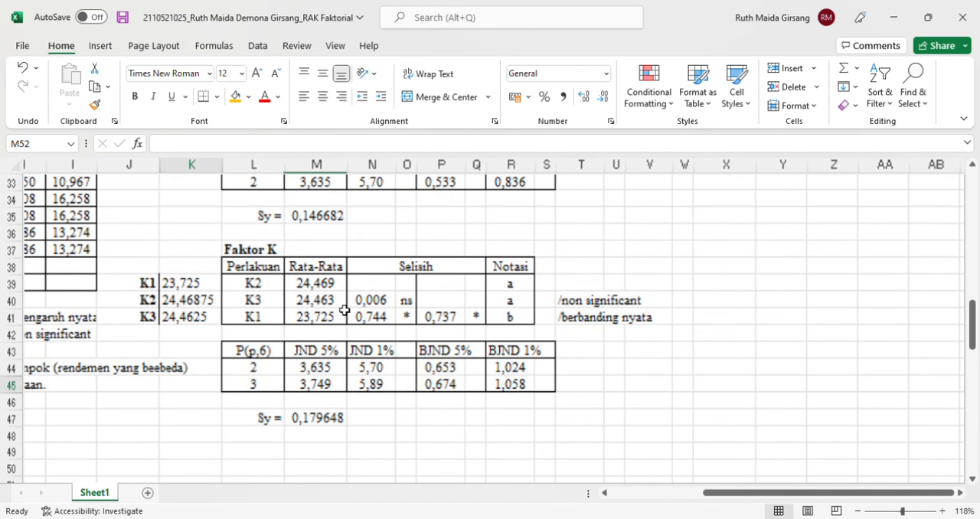
{"action": "left_click", "coordinate": [249, 280]}
{"action": "key", "text": "Up"}
{"action": "key", "text": "Up"}
{"action": "key", "text": "Up"}
{"action": "key", "text": "Up"}
{"action": "key", "text": "Up"}
{"action": "key", "text": "Up"}
{"action": "key", "text": "Up"}
{"action": "key", "text": "Up"}
{"action": "key", "text": "Up"}
{"action": "key", "text": "Down"}
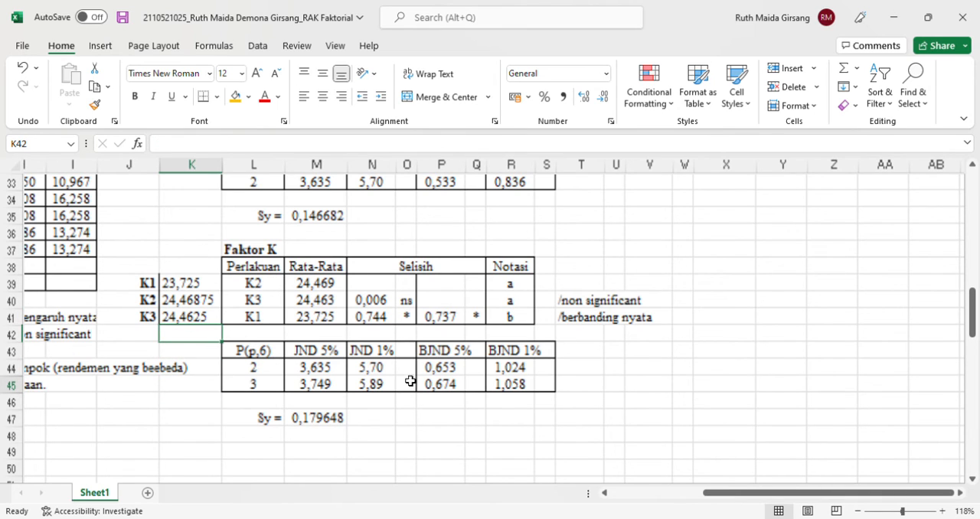
{"action": "left_click", "coordinate": [339, 421]}
{"action": "key", "text": "Down"}
{"action": "key", "text": "Down"}
{"action": "key", "text": "Down"}
{"action": "key", "text": "Down"}
{"action": "key", "text": "Down"}
{"action": "key", "text": "Down"}
{"action": "key", "text": "Down"}
{"action": "key", "text": "Down"}
{"action": "key", "text": "Down"}
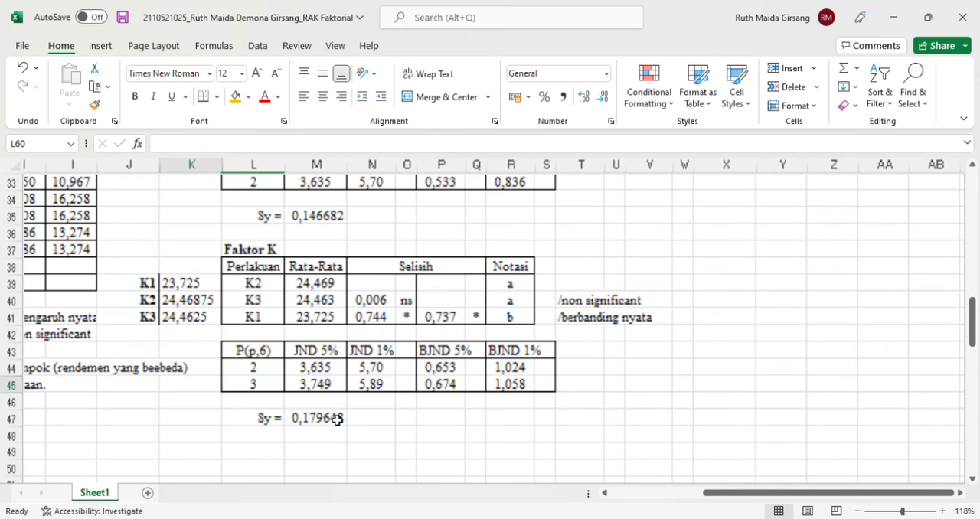
{"action": "key", "text": "Down"}
{"action": "key", "text": "Down"}
{"action": "key", "text": "Down"}
{"action": "key", "text": "Up"}
{"action": "key", "text": "Up"}
{"action": "key", "text": "Up"}
{"action": "key", "text": "Right"}
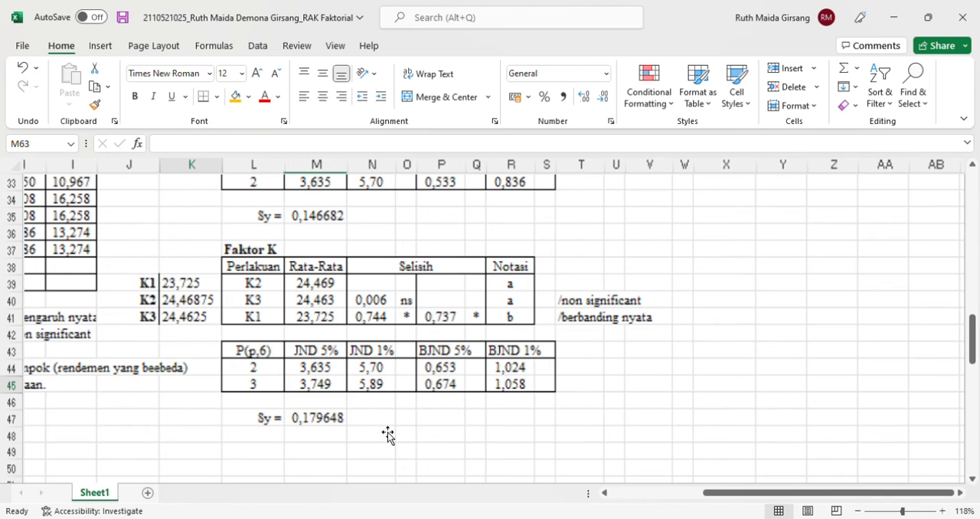
{"action": "key", "text": "Right"}
{"action": "key", "text": "Down"}
{"action": "key", "text": "Down"}
{"action": "key", "text": "Down"}
{"action": "key", "text": "Down"}
{"action": "key", "text": "Up"}
{"action": "key", "text": "Left"}
{"action": "key", "text": "Left"}
{"action": "key", "text": "Left"}
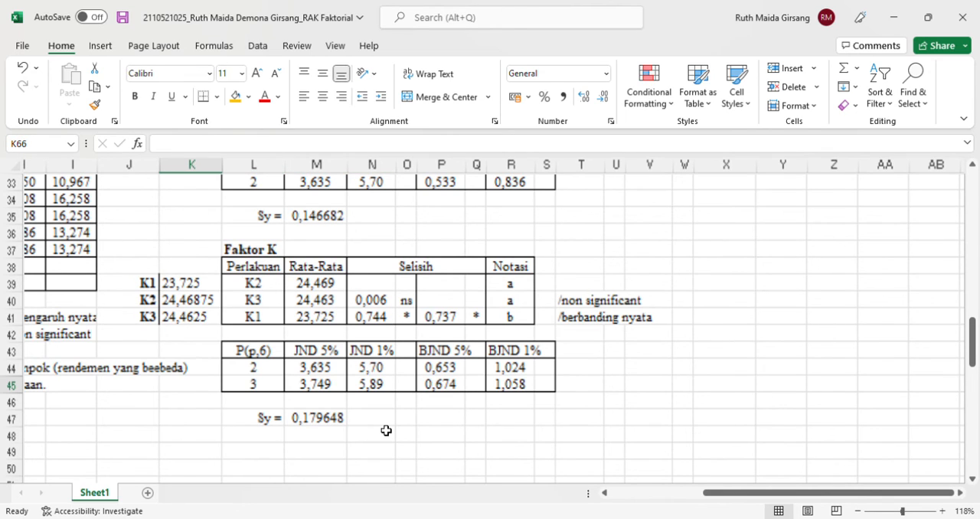
{"action": "left_click", "coordinate": [345, 420]}
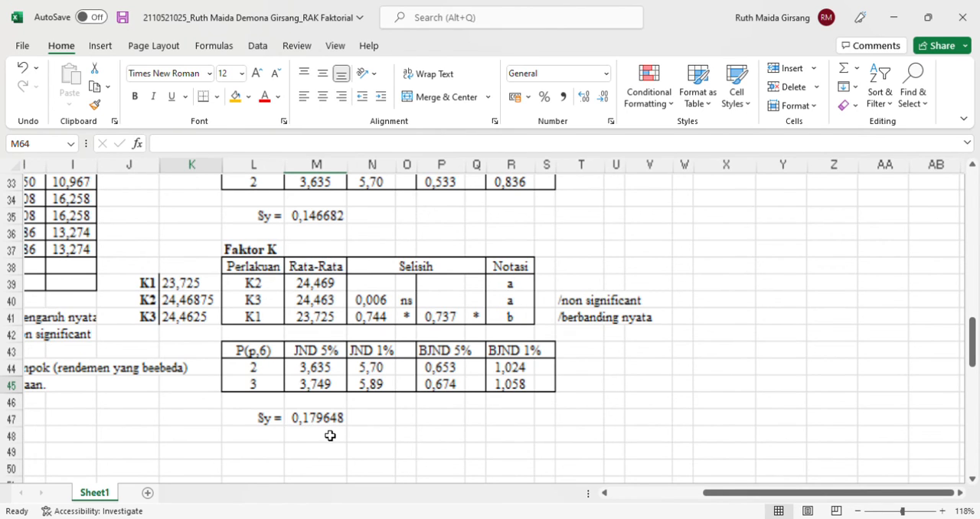
Look over the Faktor P and Faktor K sections together with the Sumber Keragaman table
{"action": "scroll", "coordinate": [631, 381], "scroll_direction": "down", "scroll_amount": 5, "text": "ctrl"}
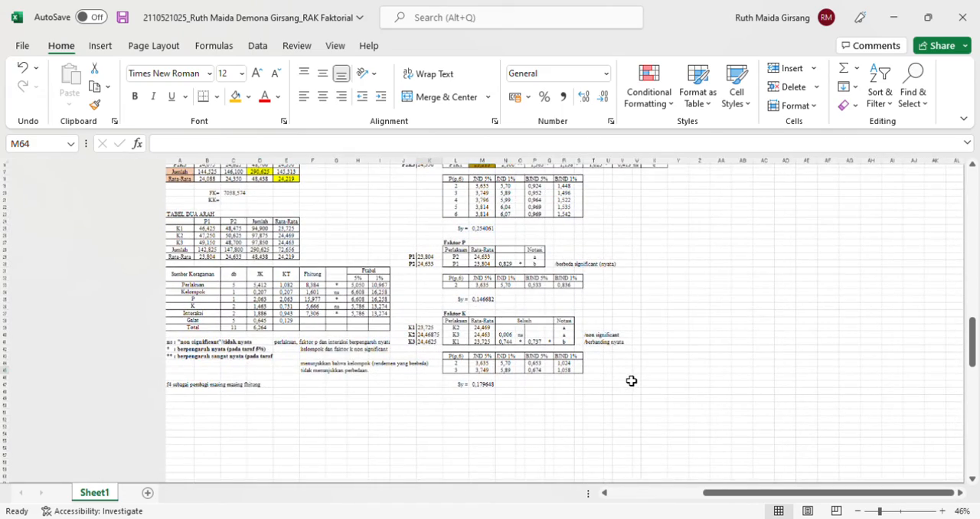
{"action": "scroll", "coordinate": [499, 356], "scroll_direction": "up", "scroll_amount": 2, "text": "ctrl"}
{"action": "scroll", "coordinate": [500, 355], "scroll_direction": "down", "scroll_amount": 3, "text": "ctrl"}
{"action": "scroll", "coordinate": [452, 288], "scroll_direction": "up", "scroll_amount": 4, "text": "ctrl"}
{"action": "scroll", "coordinate": [447, 275], "scroll_direction": "down", "scroll_amount": 2}
{"action": "scroll", "coordinate": [448, 275], "scroll_direction": "up", "scroll_amount": 4, "text": "ctrl"}
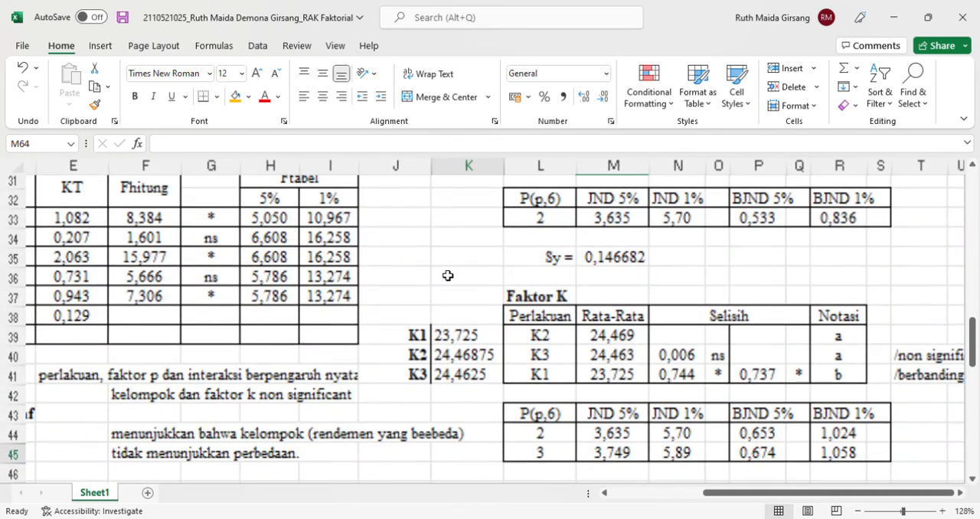
{"action": "scroll", "coordinate": [505, 321], "scroll_direction": "down", "scroll_amount": 4, "text": "ctrl"}
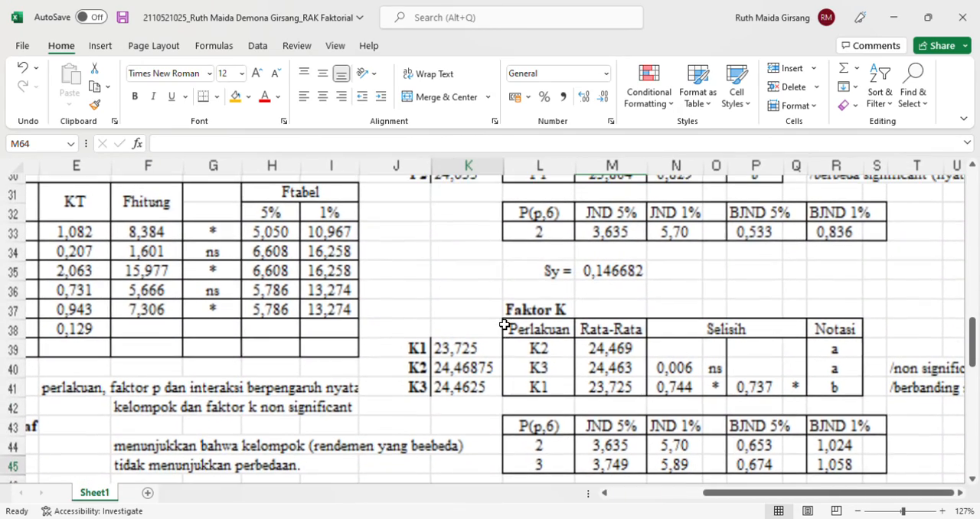
{"action": "scroll", "coordinate": [584, 223], "scroll_direction": "up", "scroll_amount": 3, "text": "ctrl"}
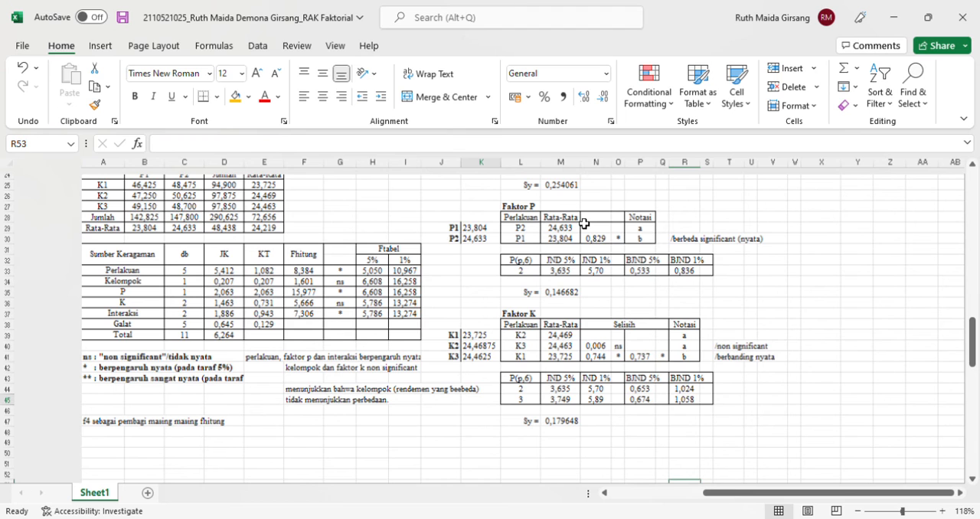
{"action": "double_click", "coordinate": [584, 223]}
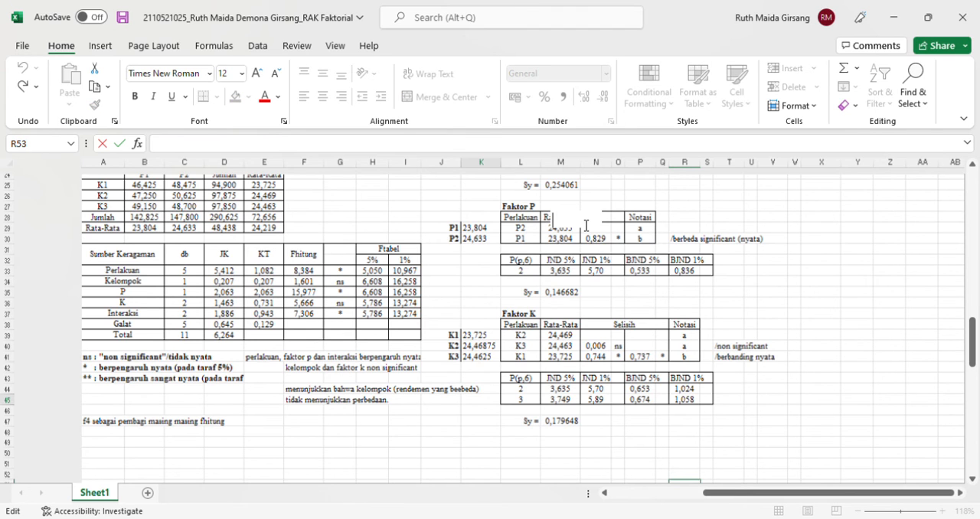
{"action": "key", "text": "Escape"}
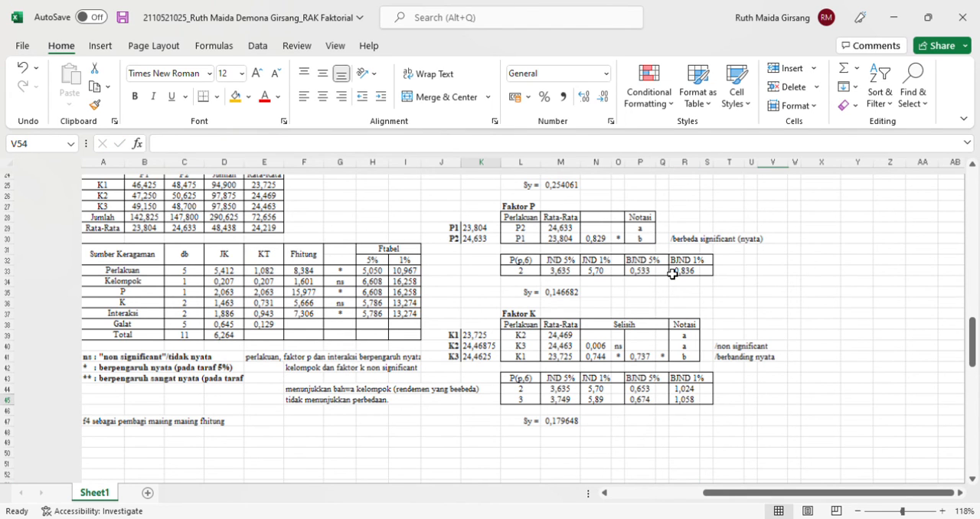
{"action": "scroll", "coordinate": [673, 269], "scroll_direction": "down", "scroll_amount": 3, "text": "ctrl"}
{"action": "scroll", "coordinate": [672, 274], "scroll_direction": "up", "scroll_amount": 3, "text": "ctrl"}
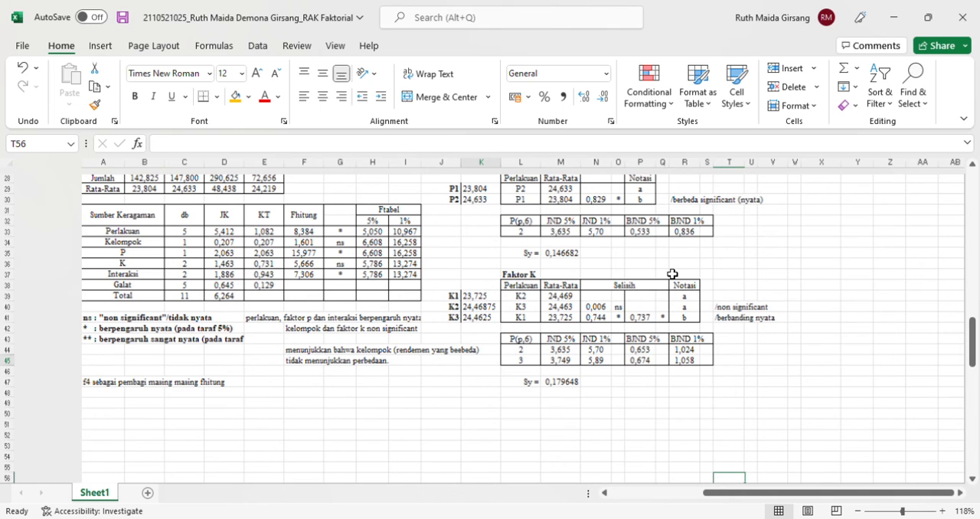
{"action": "left_click", "coordinate": [730, 485]}
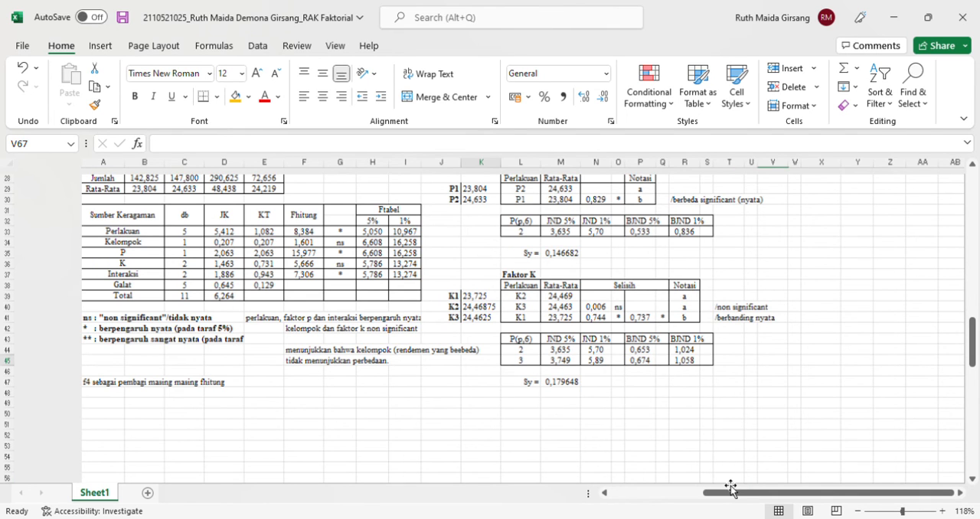
{"action": "left_click", "coordinate": [710, 452]}
Examine the Faktor K differences, significance marks and notations alongside the Fhitung and Ftabel values
{"action": "scroll", "coordinate": [604, 389], "scroll_direction": "up", "scroll_amount": 1, "text": "ctrl"}
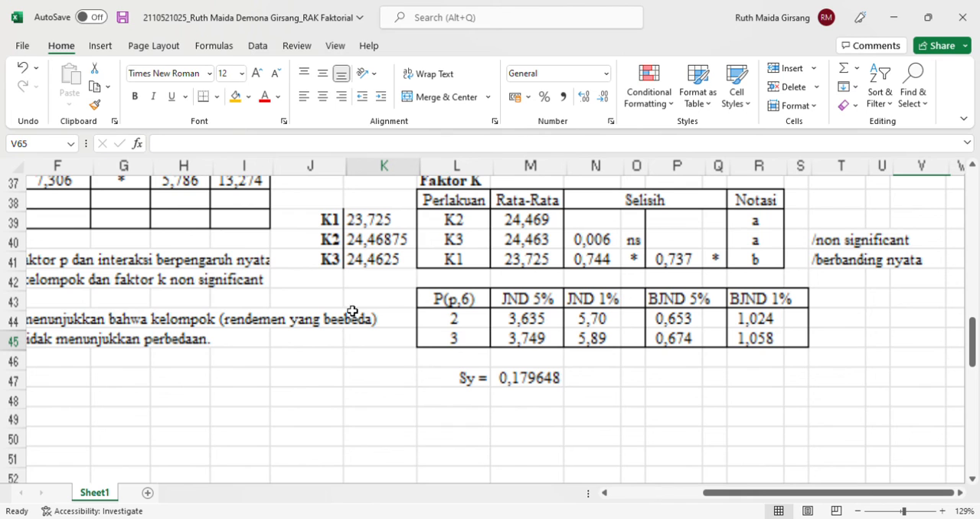
{"action": "scroll", "coordinate": [205, 242], "scroll_direction": "up", "scroll_amount": 1}
{"action": "scroll", "coordinate": [205, 243], "scroll_direction": "up", "scroll_amount": 2}
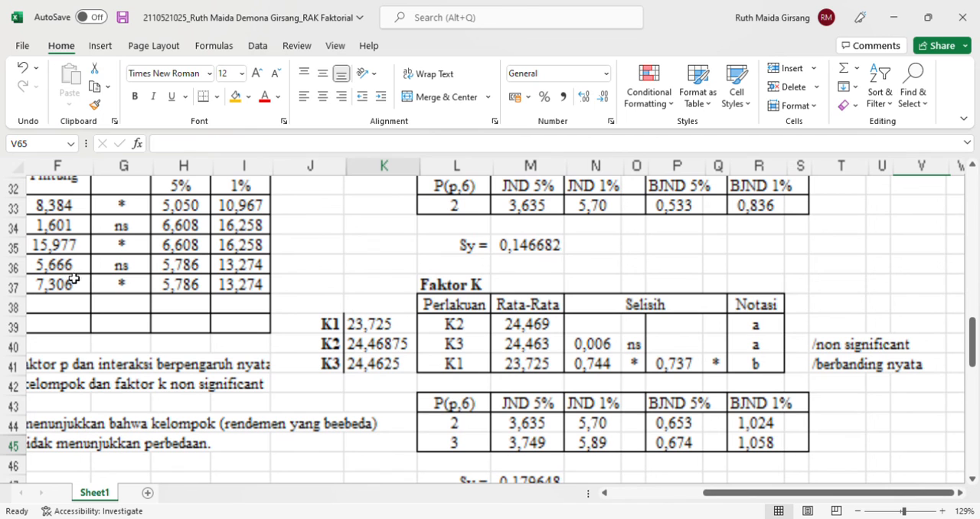
{"action": "scroll", "coordinate": [540, 349], "scroll_direction": "down", "scroll_amount": 2}
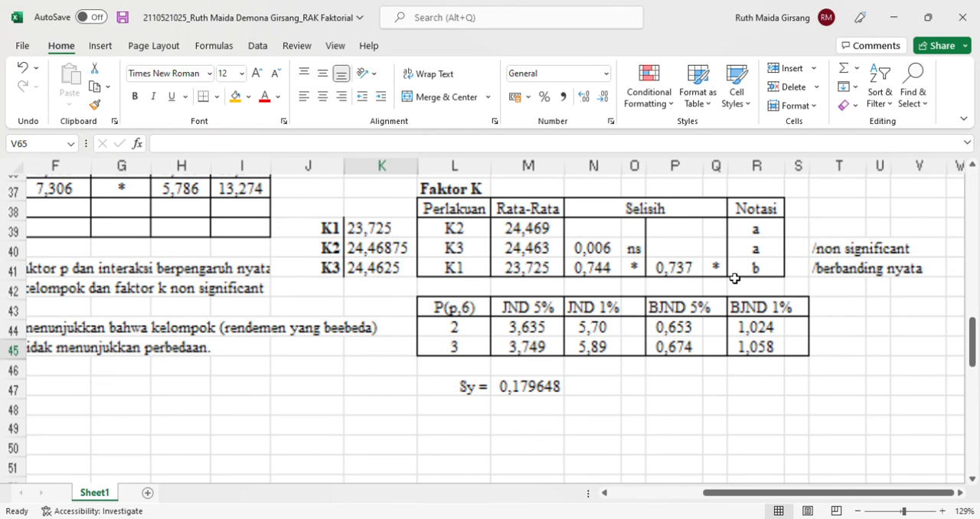
Review the Uji Lanjutan interaction table with its ranked treatments, Selisih marks and Notasi column
{"action": "scroll", "coordinate": [438, 248], "scroll_direction": "down", "scroll_amount": 5}
{"action": "scroll", "coordinate": [437, 248], "scroll_direction": "up", "scroll_amount": 6}
{"action": "scroll", "coordinate": [438, 248], "scroll_direction": "up", "scroll_amount": 2}
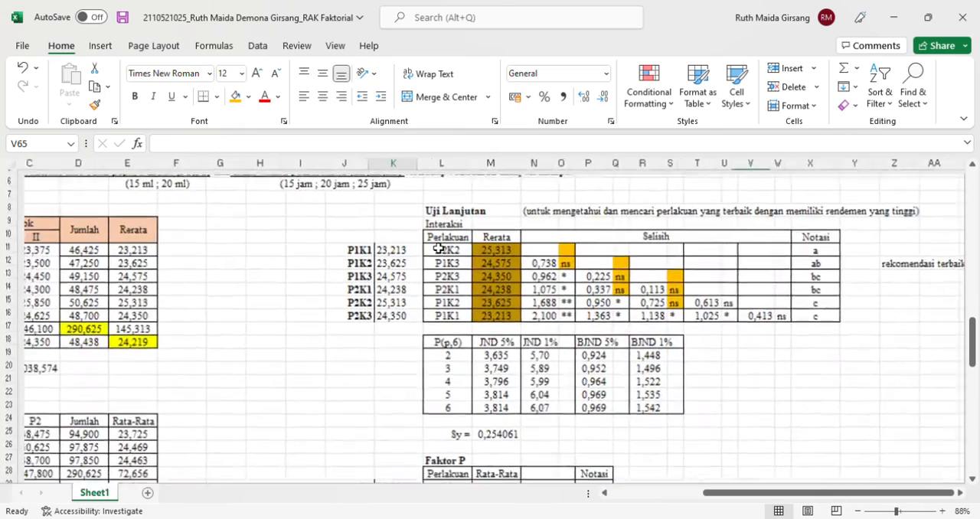
{"action": "scroll", "coordinate": [438, 248], "scroll_direction": "down", "scroll_amount": 2}
{"action": "scroll", "coordinate": [429, 260], "scroll_direction": "up", "scroll_amount": 2}
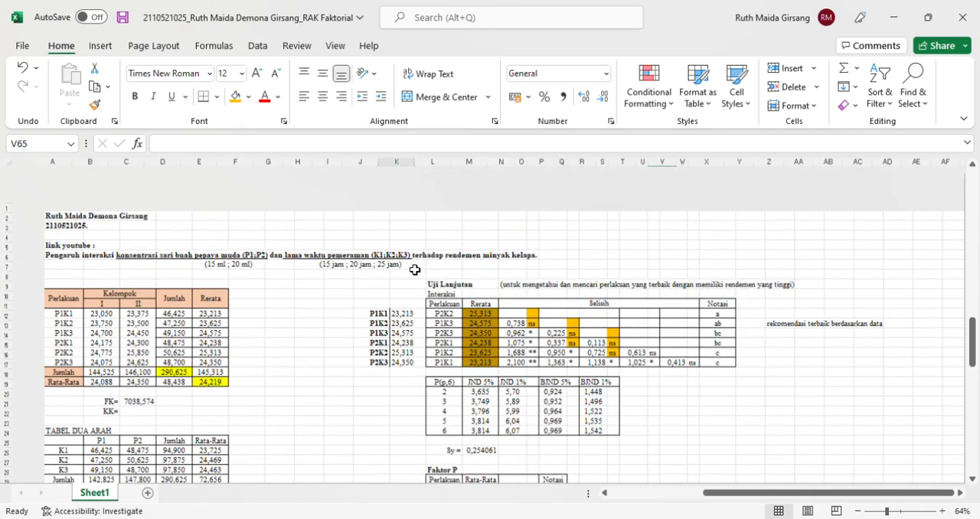
{"action": "scroll", "coordinate": [414, 269], "scroll_direction": "up", "scroll_amount": 2}
{"action": "scroll", "coordinate": [415, 269], "scroll_direction": "down", "scroll_amount": 3}
{"action": "scroll", "coordinate": [415, 269], "scroll_direction": "up", "scroll_amount": 2}
{"action": "scroll", "coordinate": [414, 269], "scroll_direction": "down", "scroll_amount": 2}
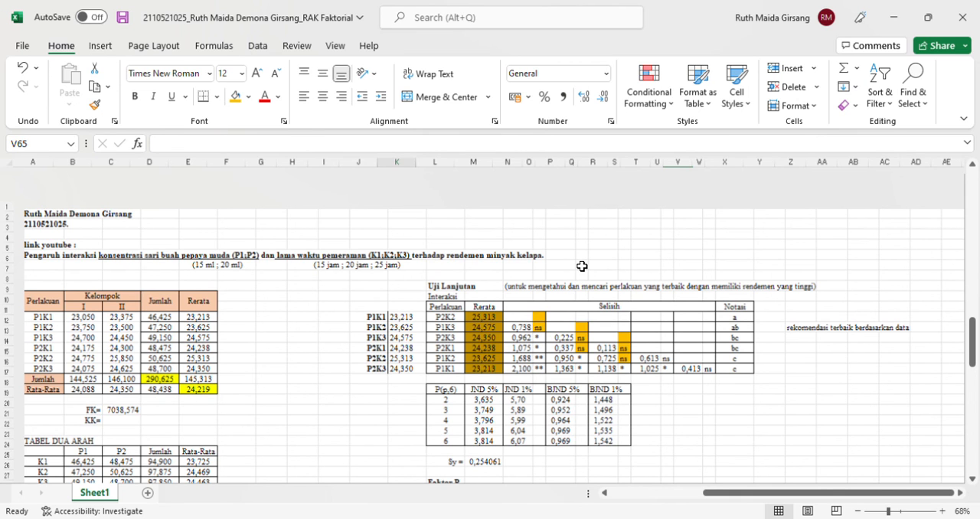
Review the Faktor P and Faktor K tables and their significance notes below the interaction test
{"action": "scroll", "coordinate": [581, 266], "scroll_direction": "down", "scroll_amount": 5}
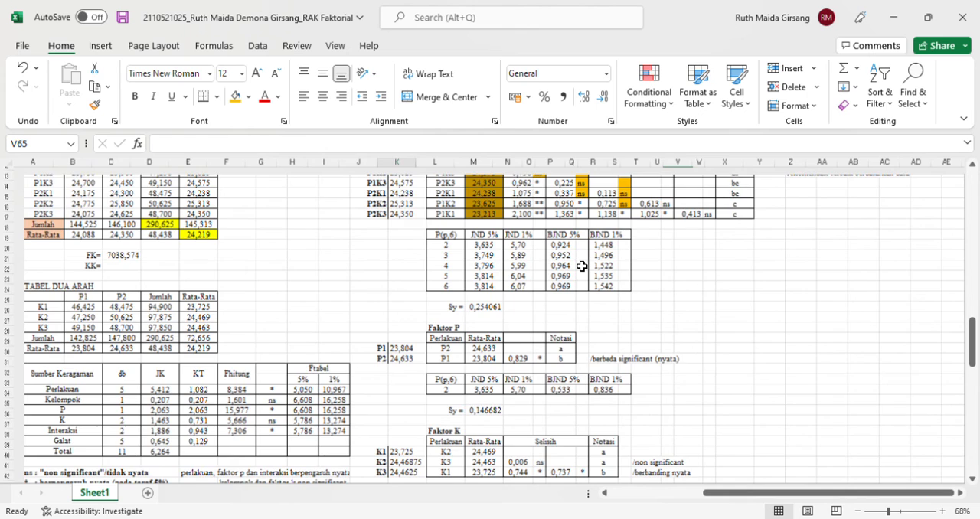
{"action": "scroll", "coordinate": [581, 266], "scroll_direction": "down", "scroll_amount": 2}
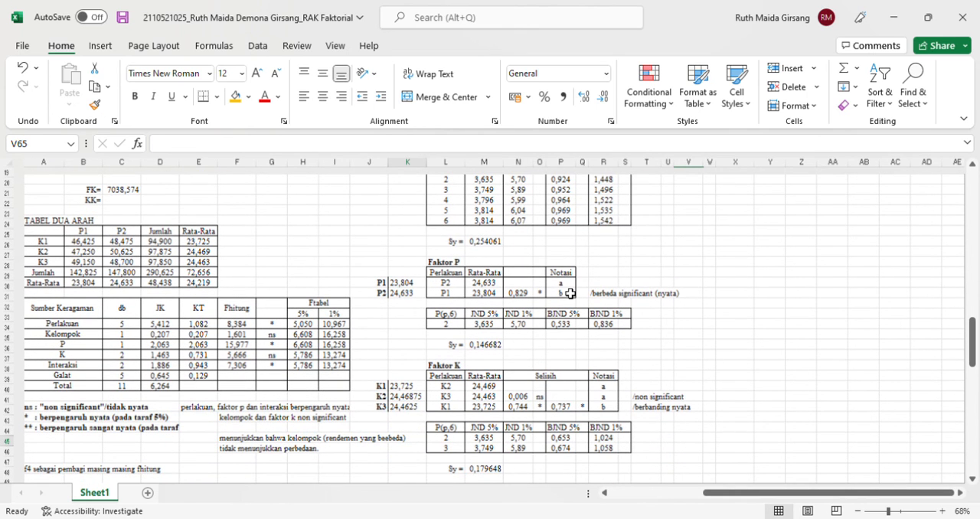
{"action": "scroll", "coordinate": [570, 293], "scroll_direction": "up", "scroll_amount": 3}
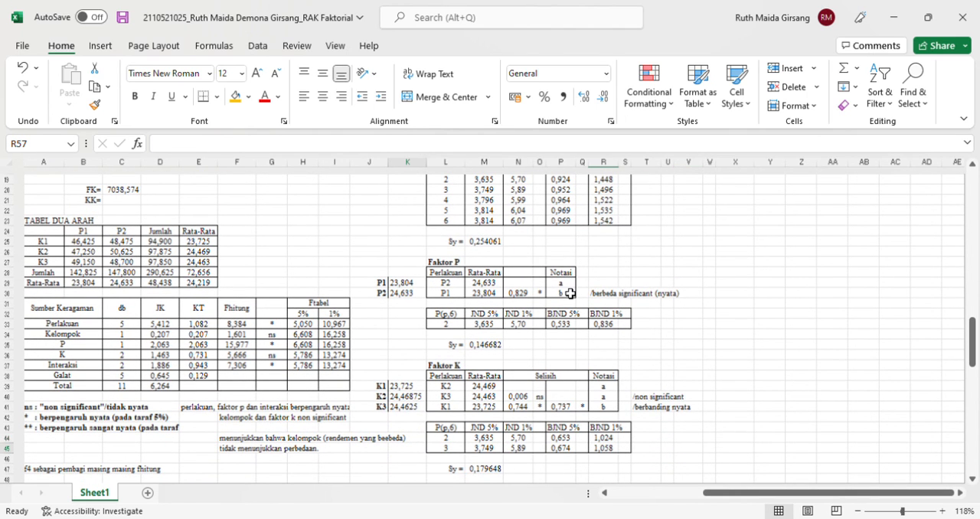
{"action": "scroll", "coordinate": [571, 293], "scroll_direction": "down", "scroll_amount": 2}
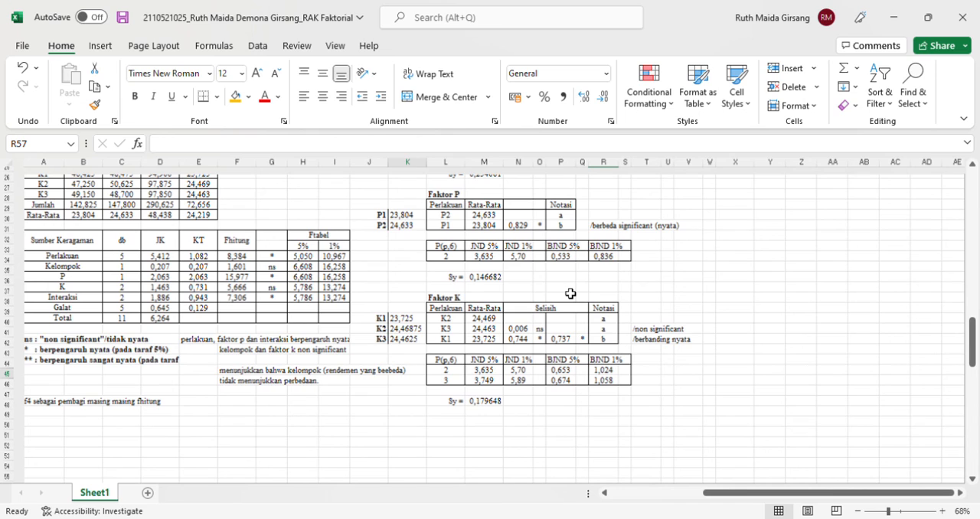